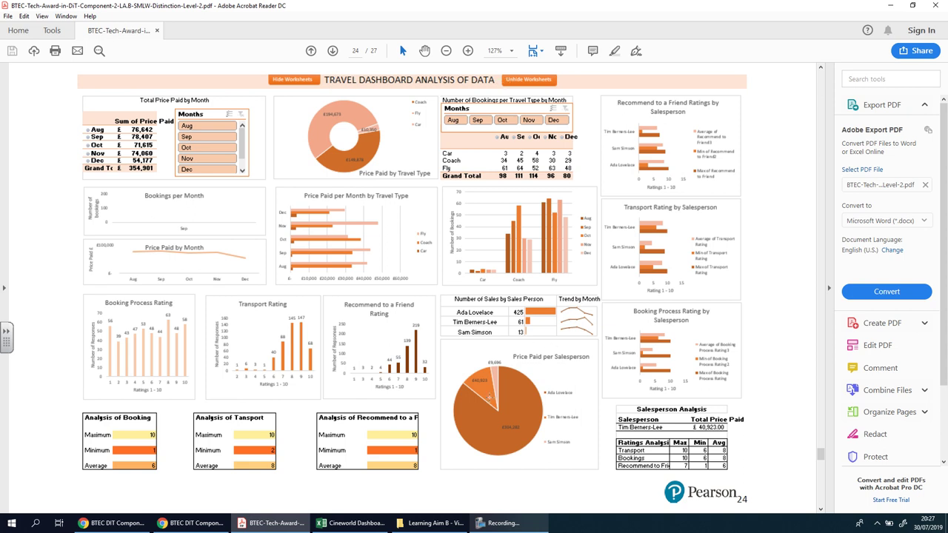
Step: Switch to the Cineworld Dashboard workbook in Excel and review its pivot table and chart sheets, main data sheets and movie list
{"action": "left_click", "coordinate": [373, 527]}
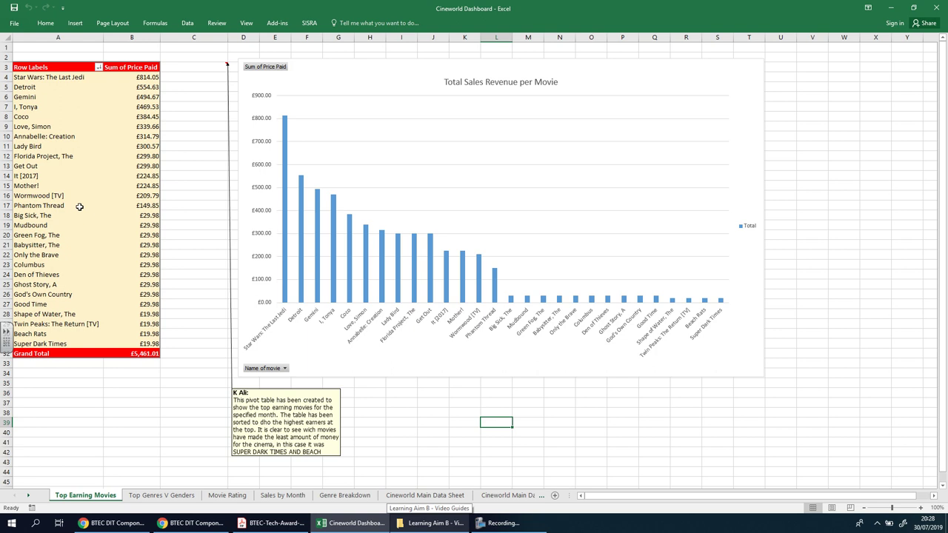
{"action": "left_click", "coordinate": [146, 498]}
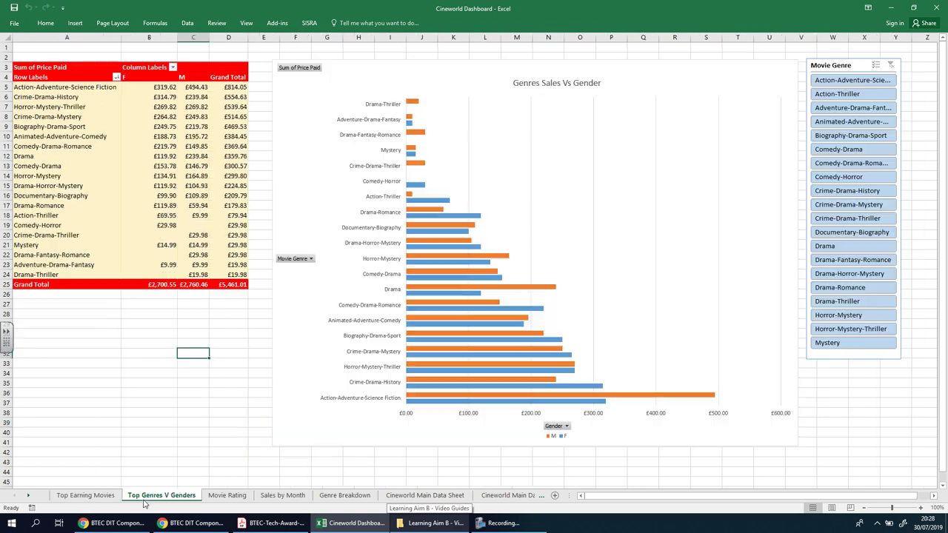
{"action": "left_click", "coordinate": [215, 498]}
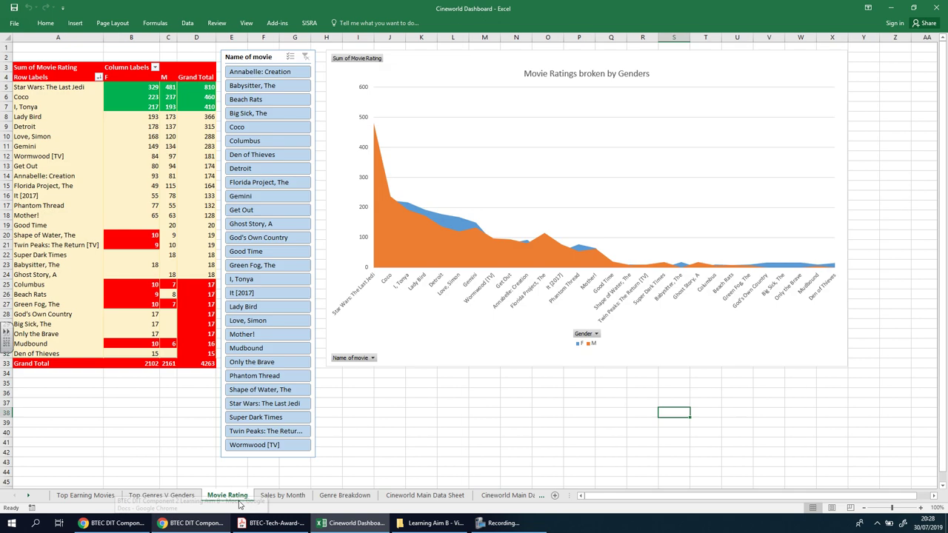
{"action": "left_click", "coordinate": [297, 498]}
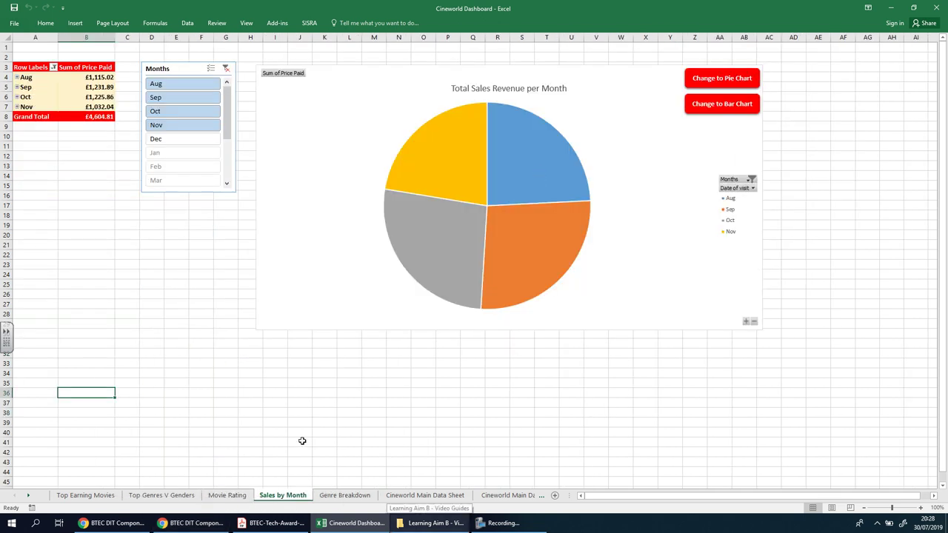
{"action": "left_click", "coordinate": [348, 496]}
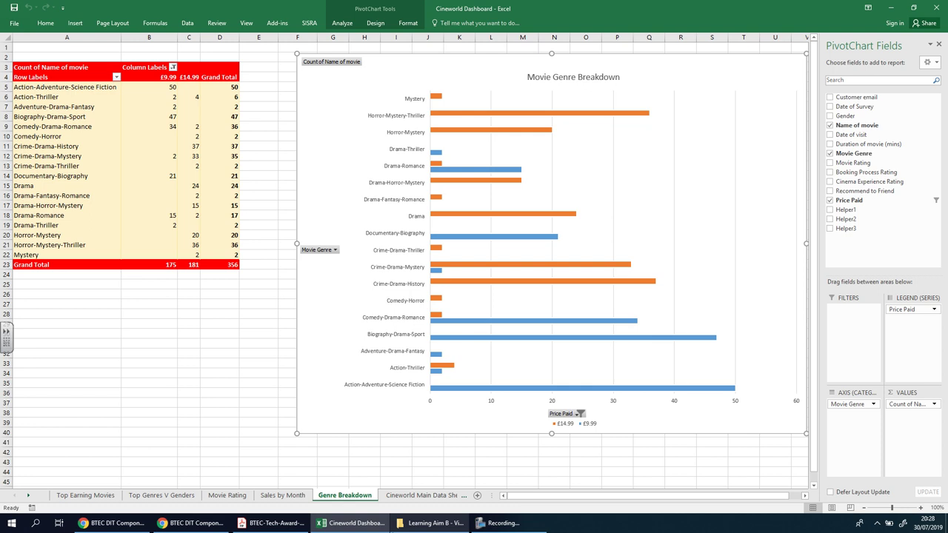
{"action": "left_click", "coordinate": [407, 495]}
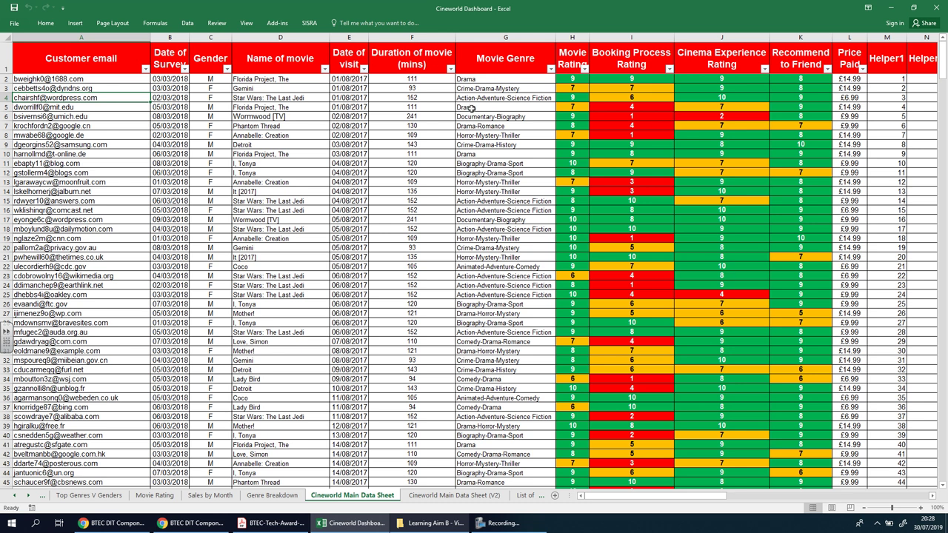
{"action": "left_click", "coordinate": [44, 59]}
{"action": "scroll", "coordinate": [500, 148], "scroll_direction": "down", "scroll_amount": 14}
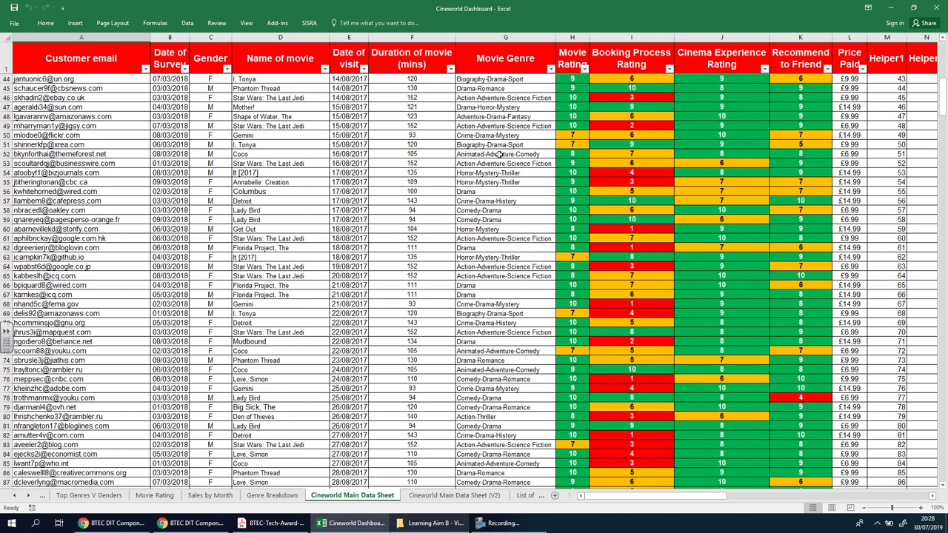
{"action": "scroll", "coordinate": [500, 154], "scroll_direction": "up", "scroll_amount": 14}
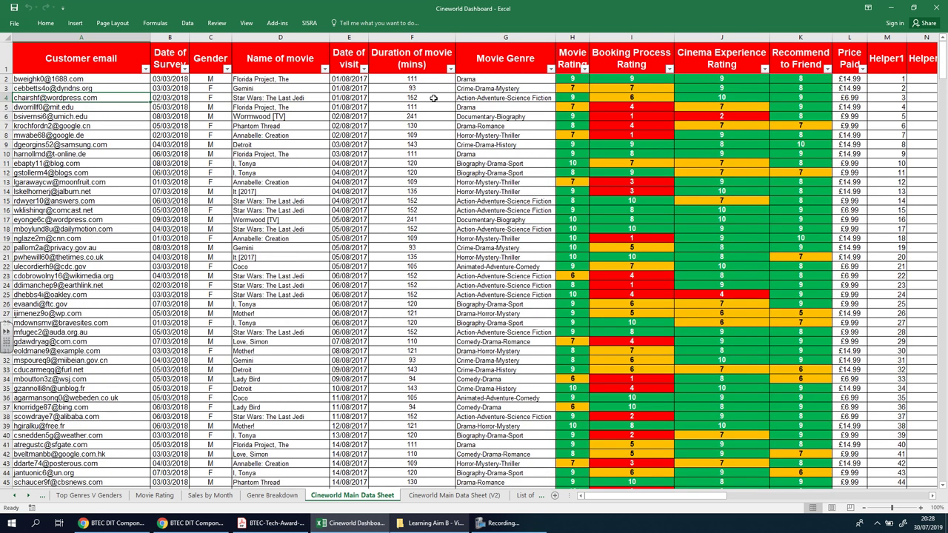
{"action": "left_click", "coordinate": [433, 495]}
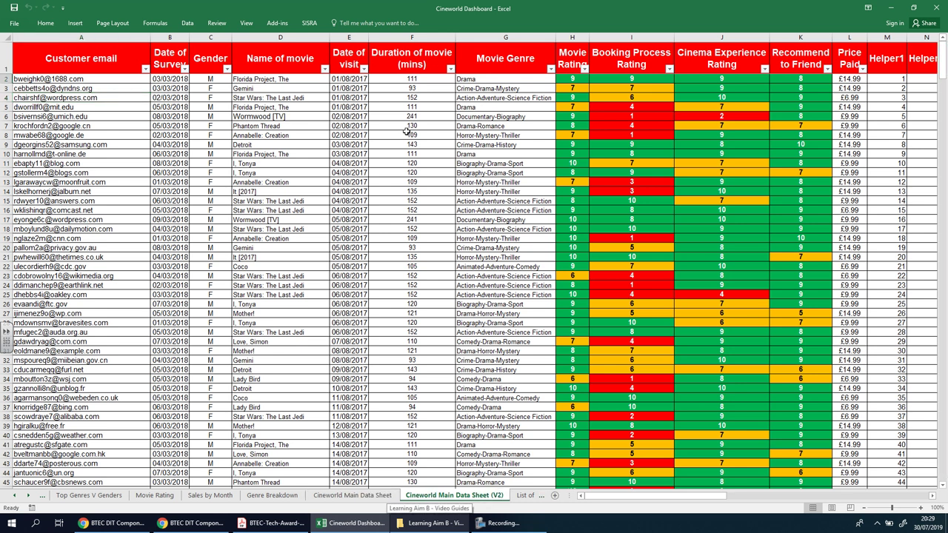
{"action": "left_click", "coordinate": [525, 496]}
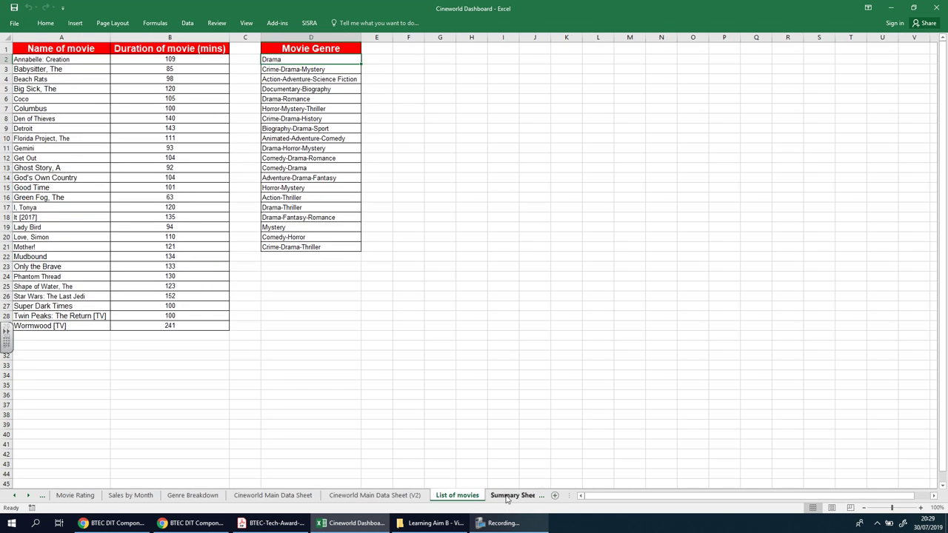
Step: Rename the Summary Sheet worksheet as Dashboard
{"action": "left_click", "coordinate": [510, 496]}
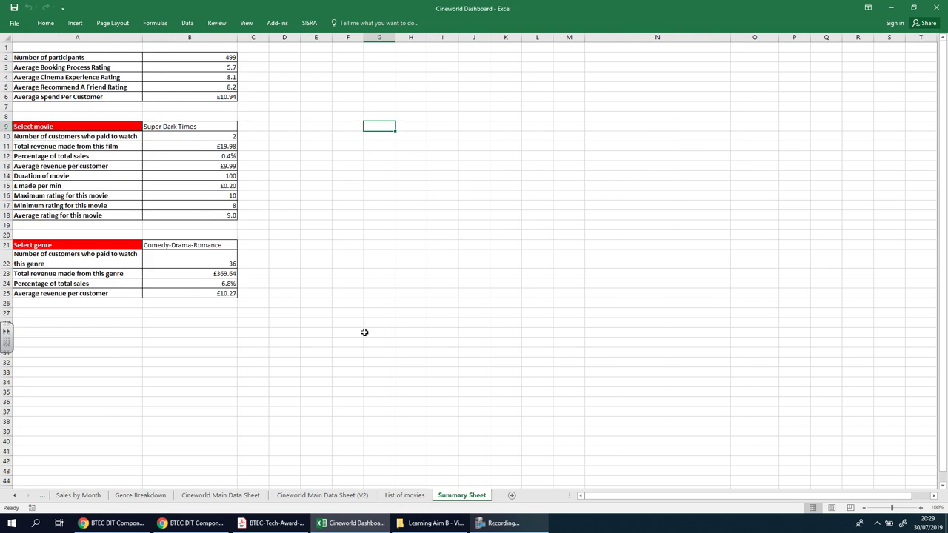
{"action": "double_click", "coordinate": [457, 496]}
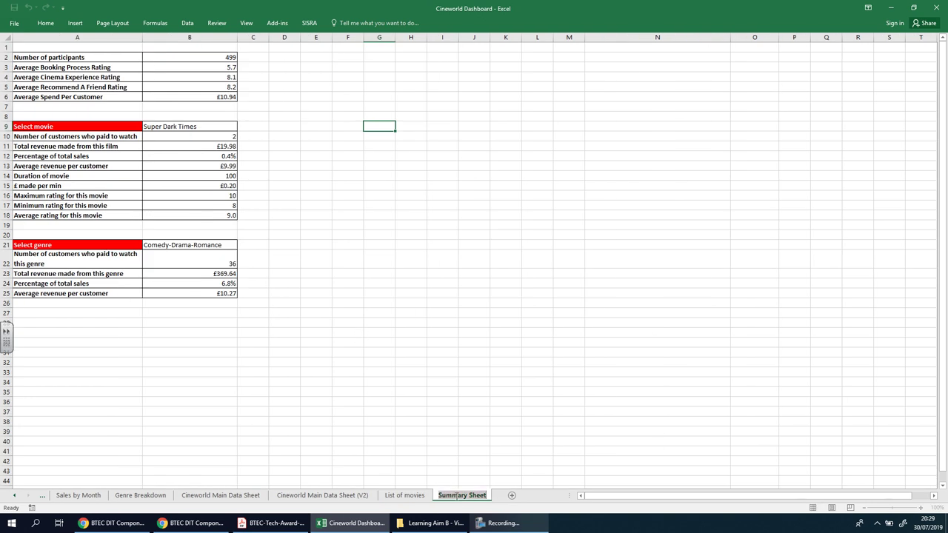
{"action": "type", "text": "Dash"}
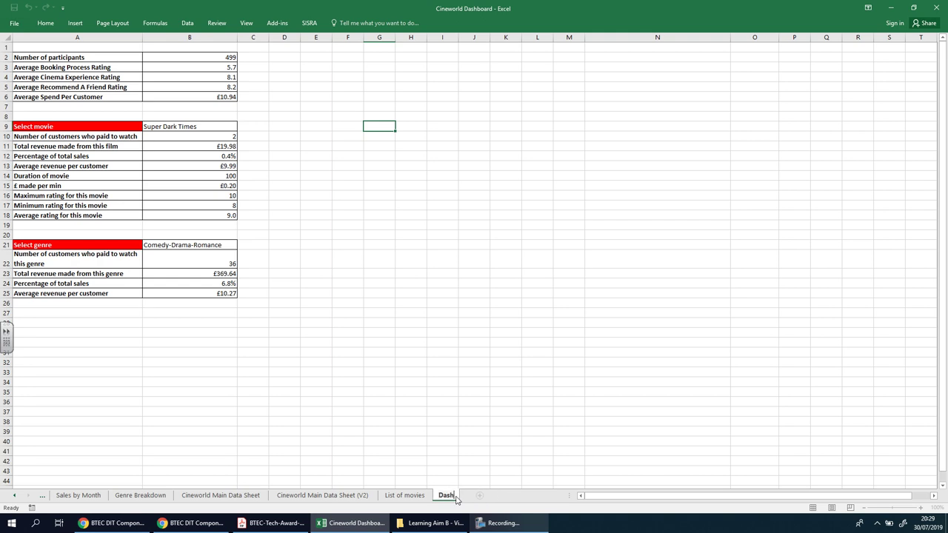
{"action": "type", "text": "board"}
{"action": "left_click", "coordinate": [532, 351]}
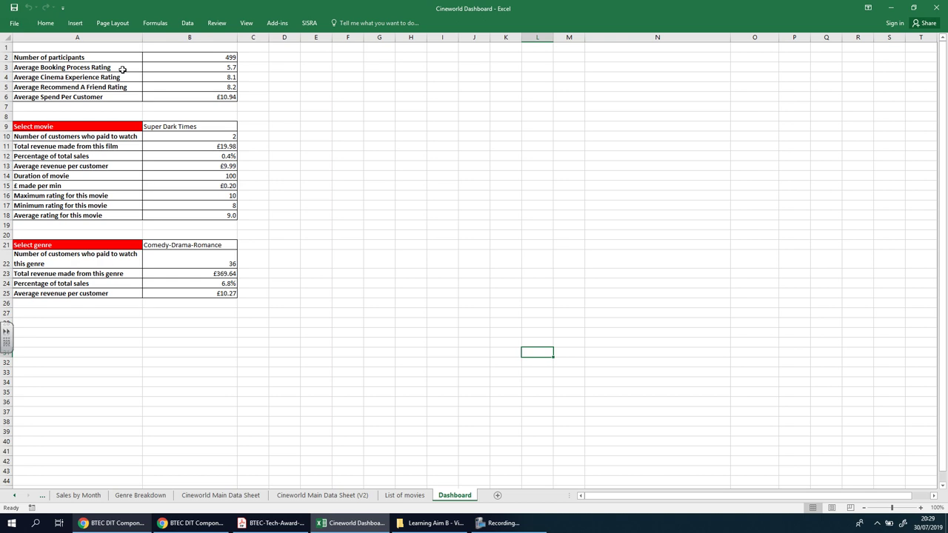
Step: Show the Dashboard sheet in page layout with its header open for editing, using the Header & Footer command
{"action": "left_click", "coordinate": [75, 24]}
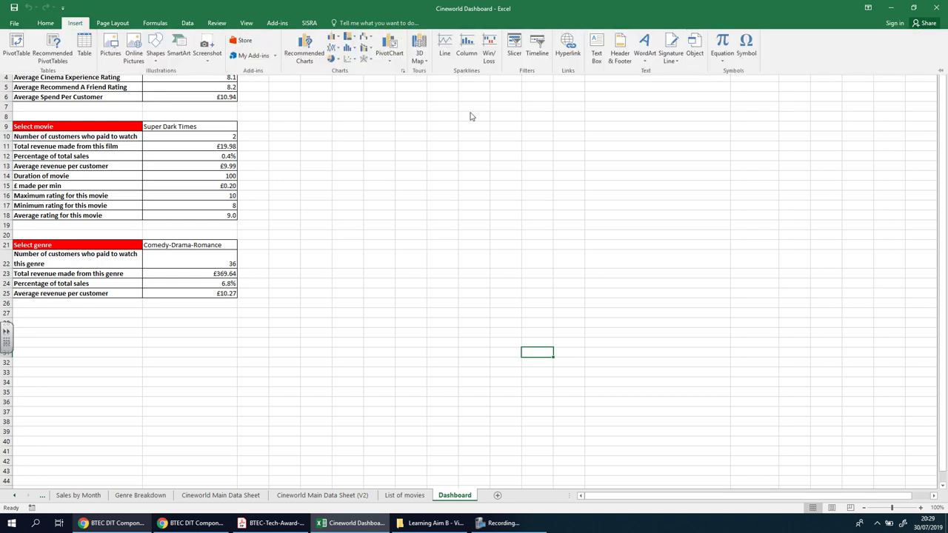
{"action": "left_click", "coordinate": [619, 57]}
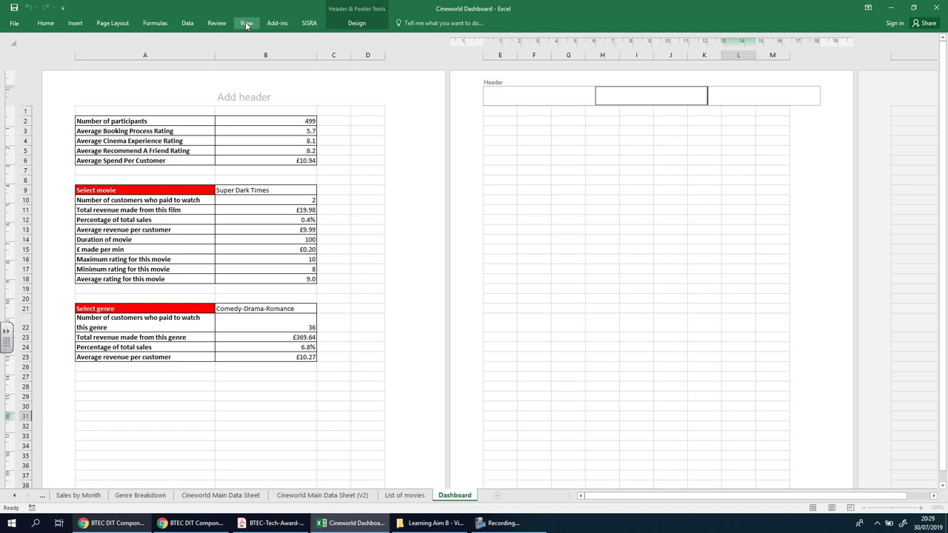
{"action": "left_click", "coordinate": [115, 23]}
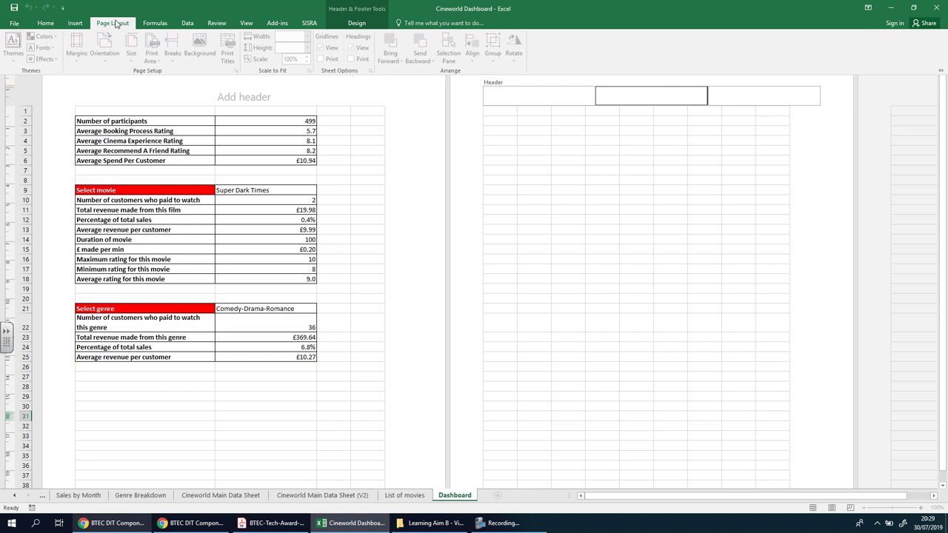
{"action": "left_click", "coordinate": [246, 23]}
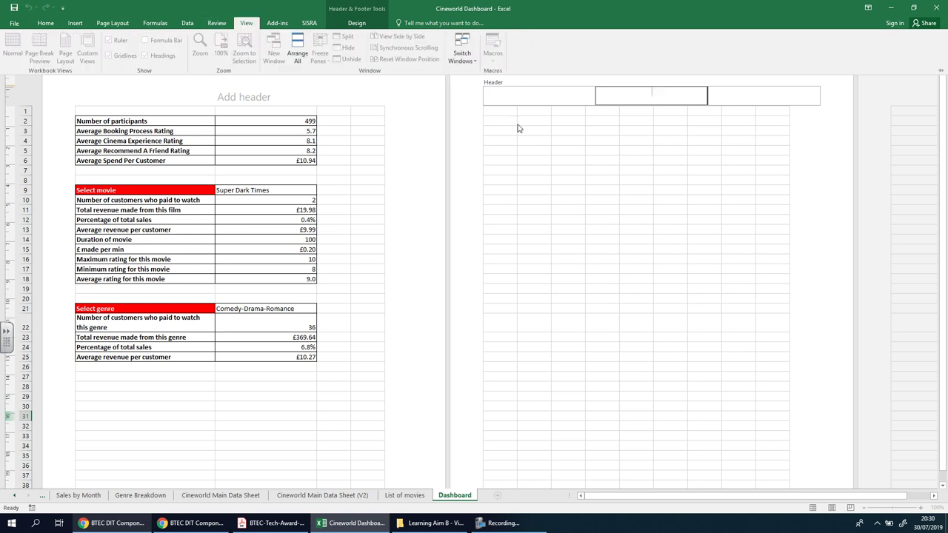
{"action": "left_click", "coordinate": [466, 60]}
{"action": "left_click", "coordinate": [466, 62]}
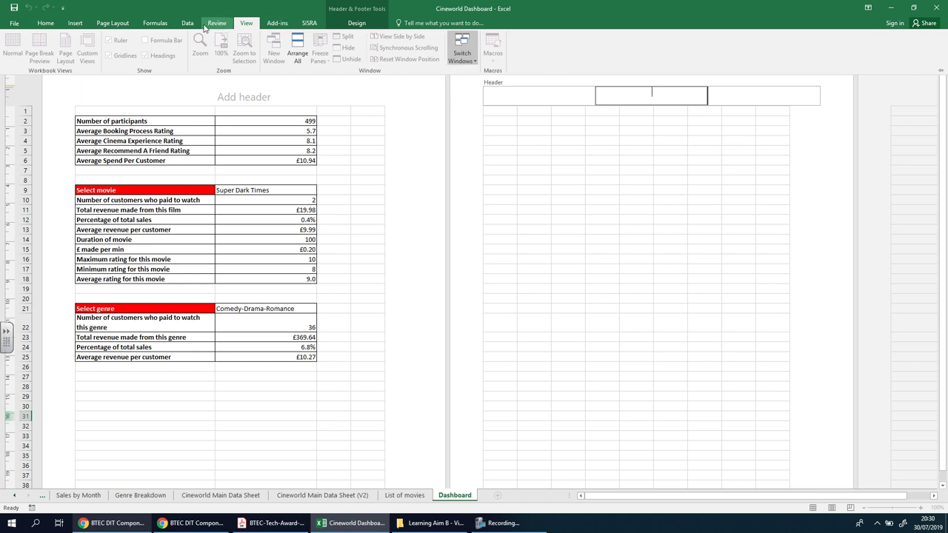
{"action": "scroll", "coordinate": [213, 28], "scroll_direction": "up", "scroll_amount": 1}
{"action": "scroll", "coordinate": [161, 30], "scroll_direction": "up", "scroll_amount": 1}
{"action": "scroll", "coordinate": [127, 29], "scroll_direction": "up", "scroll_amount": 1}
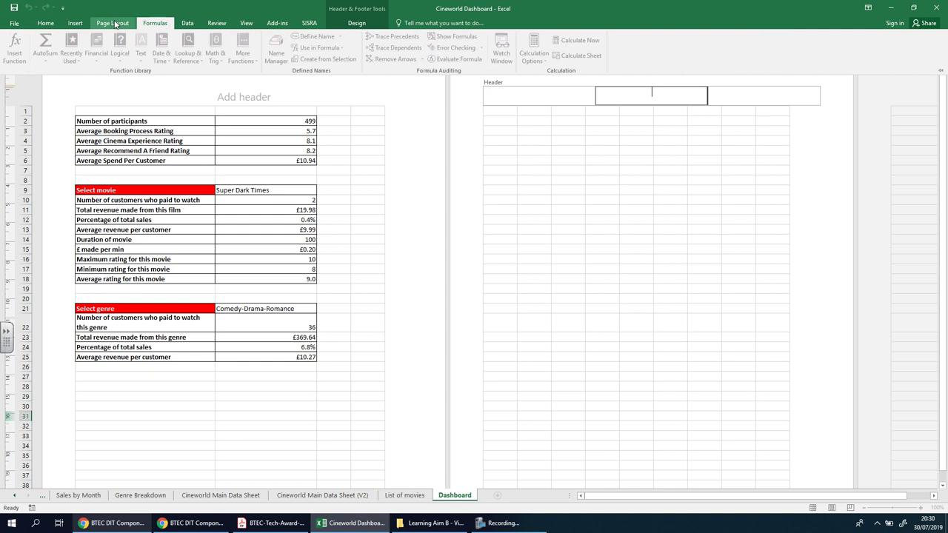
{"action": "scroll", "coordinate": [76, 24], "scroll_direction": "up", "scroll_amount": 1}
{"action": "scroll", "coordinate": [76, 25], "scroll_direction": "up", "scroll_amount": 1}
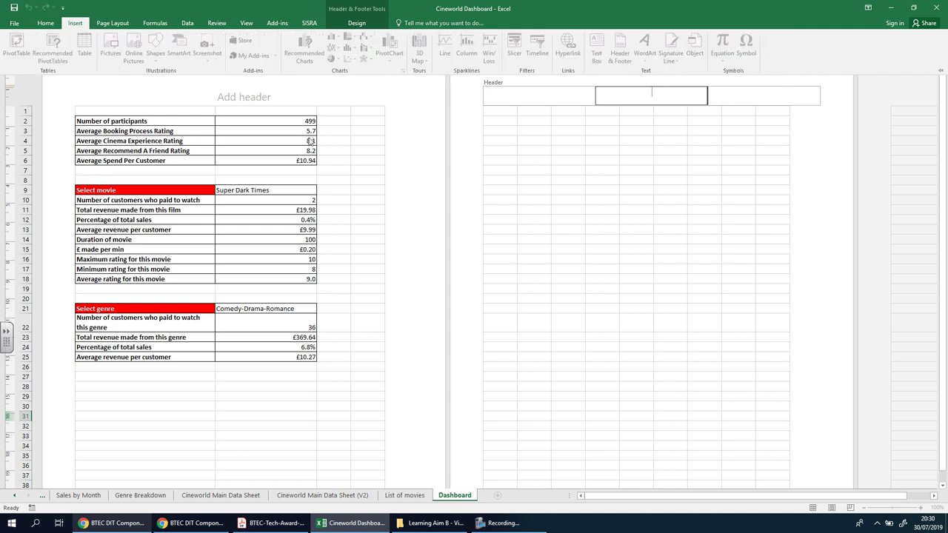
Step: Leave header editing and return to the cells of the Dashboard sheet, selecting empty cell D16
{"action": "left_click", "coordinate": [315, 189]}
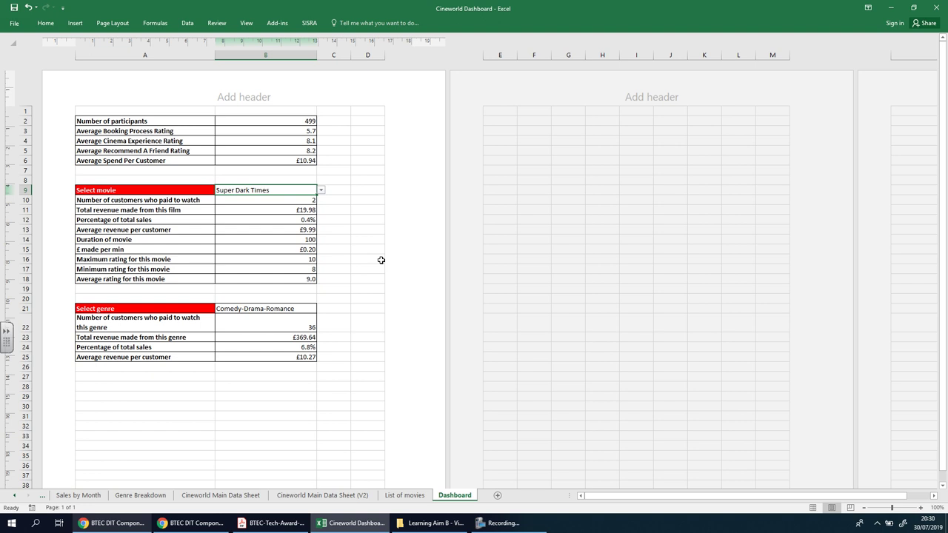
{"action": "left_click", "coordinate": [380, 261]}
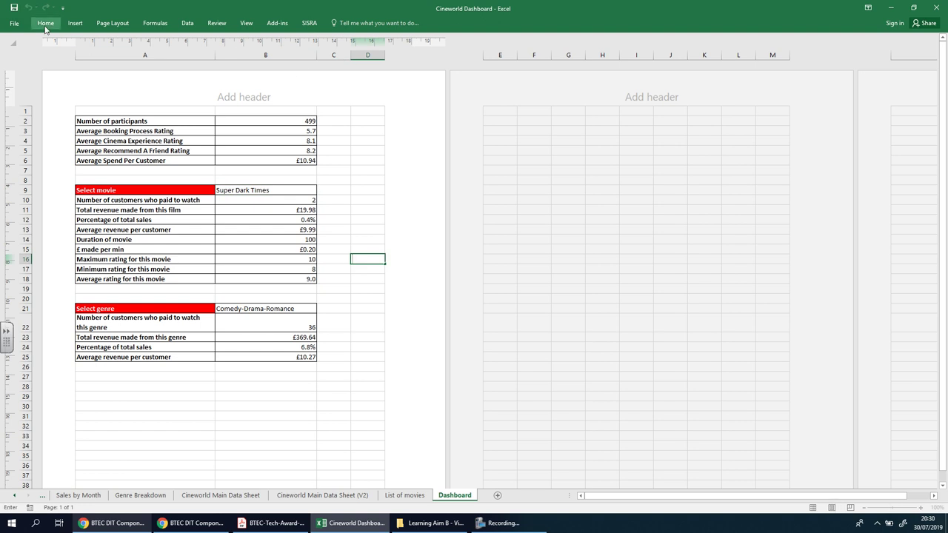
{"action": "left_click", "coordinate": [45, 25]}
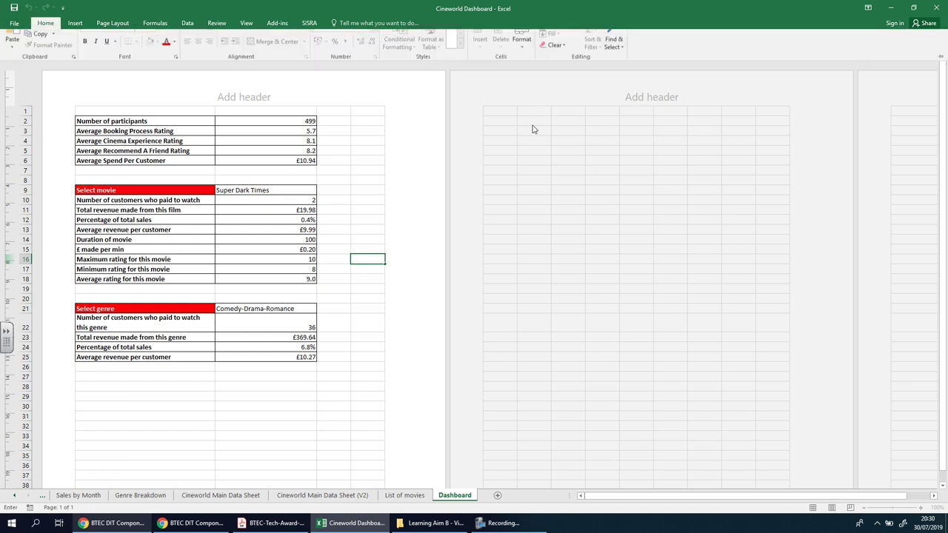
{"action": "left_click", "coordinate": [100, 25]}
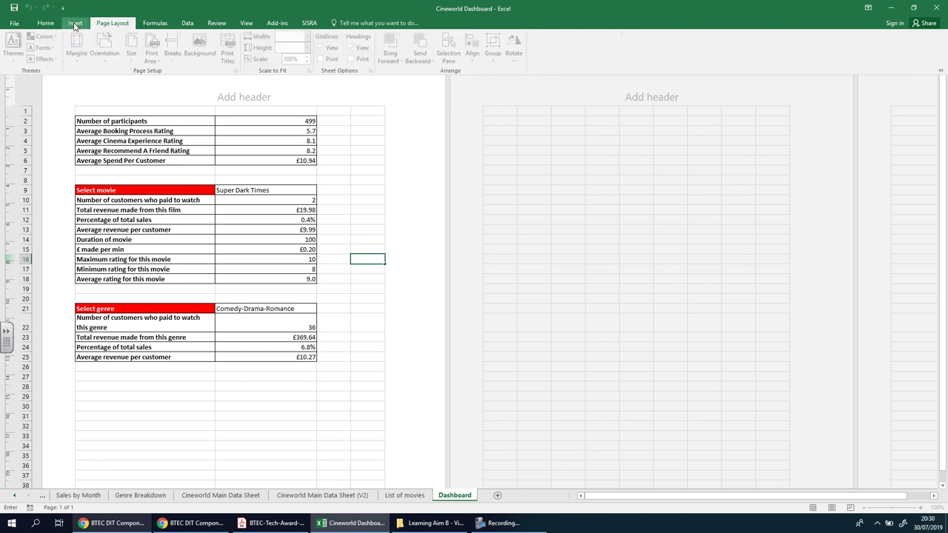
{"action": "left_click", "coordinate": [75, 26]}
{"action": "left_click", "coordinate": [54, 25]}
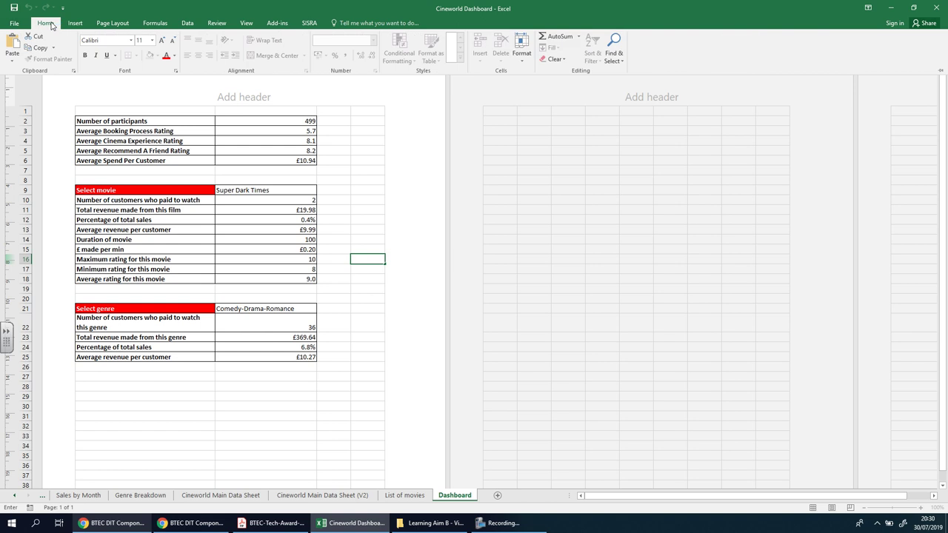
Step: Set the Dashboard sheet's print orientation to Landscape in the print settings
{"action": "left_click", "coordinate": [14, 23]}
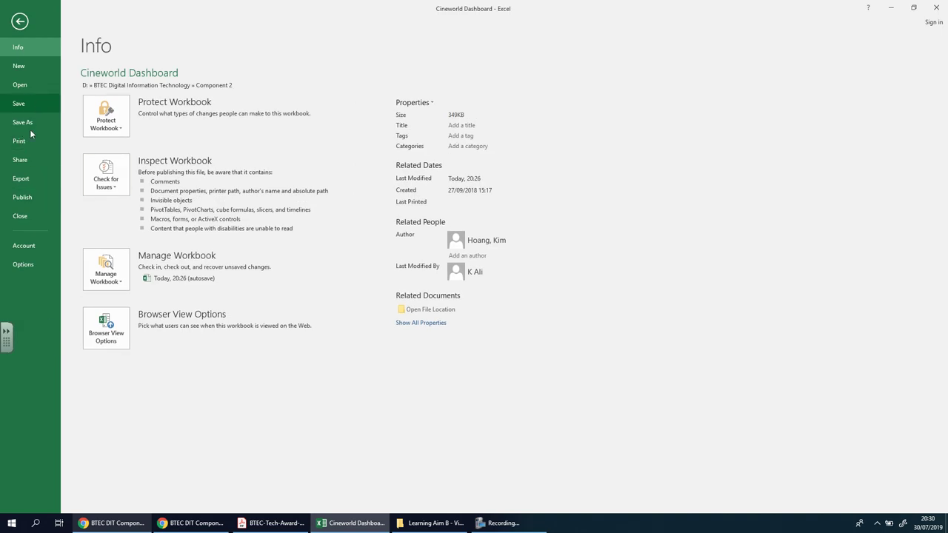
{"action": "left_click", "coordinate": [34, 145]}
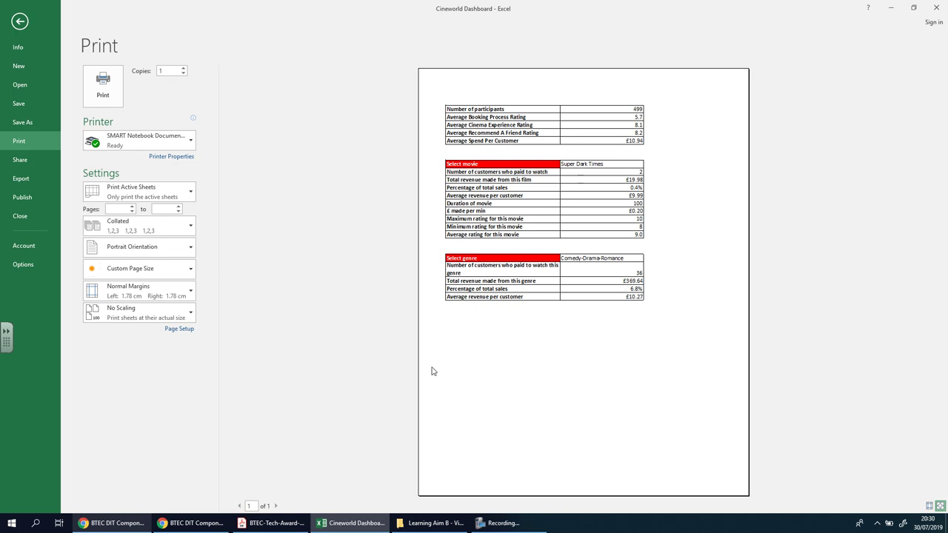
{"action": "left_click", "coordinate": [175, 250]}
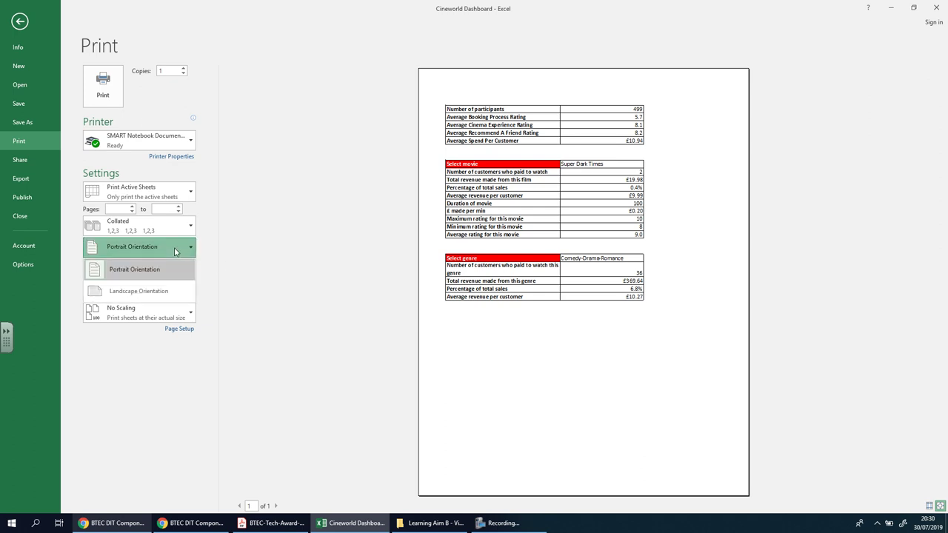
{"action": "left_click", "coordinate": [163, 292]}
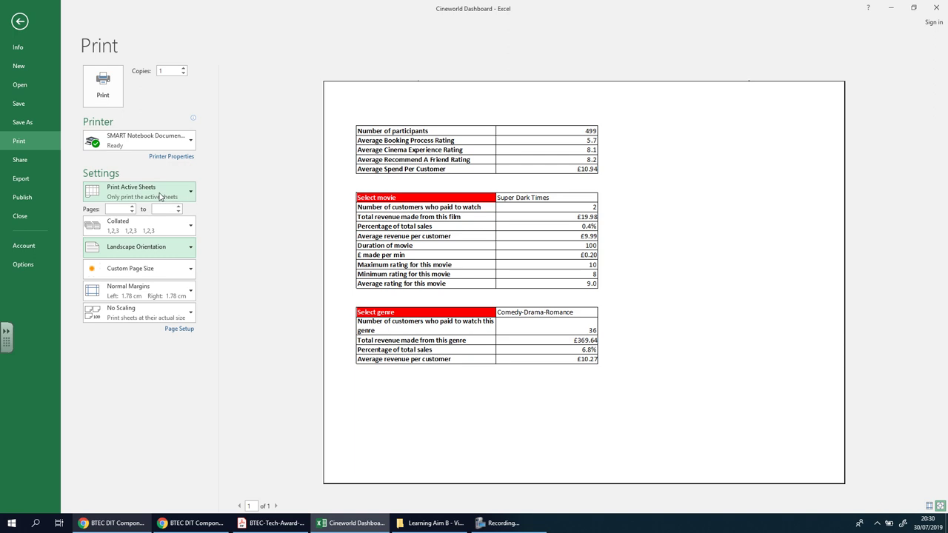
Step: Set the printout to Narrow margins with Fit Sheet on One Page scaling, and return to the worksheet
{"action": "left_click", "coordinate": [155, 290]}
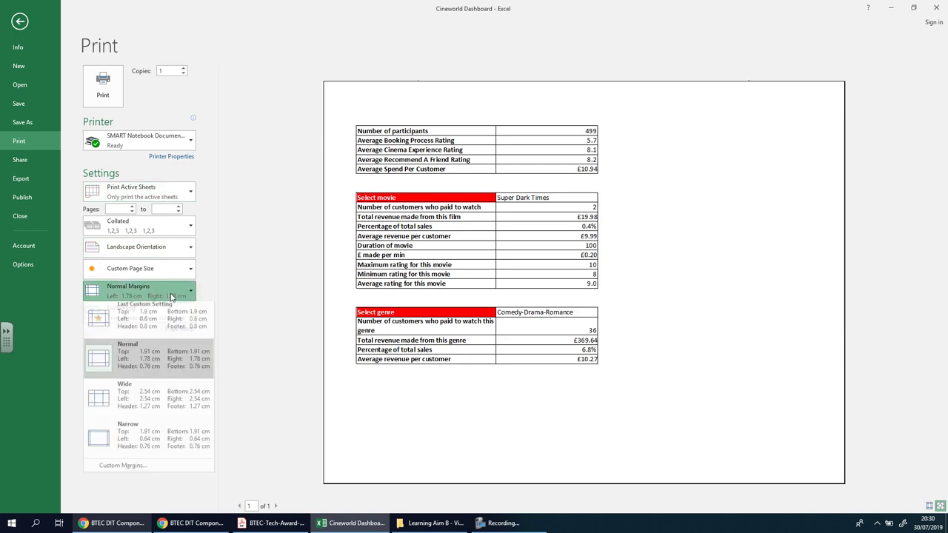
{"action": "left_click", "coordinate": [148, 428]}
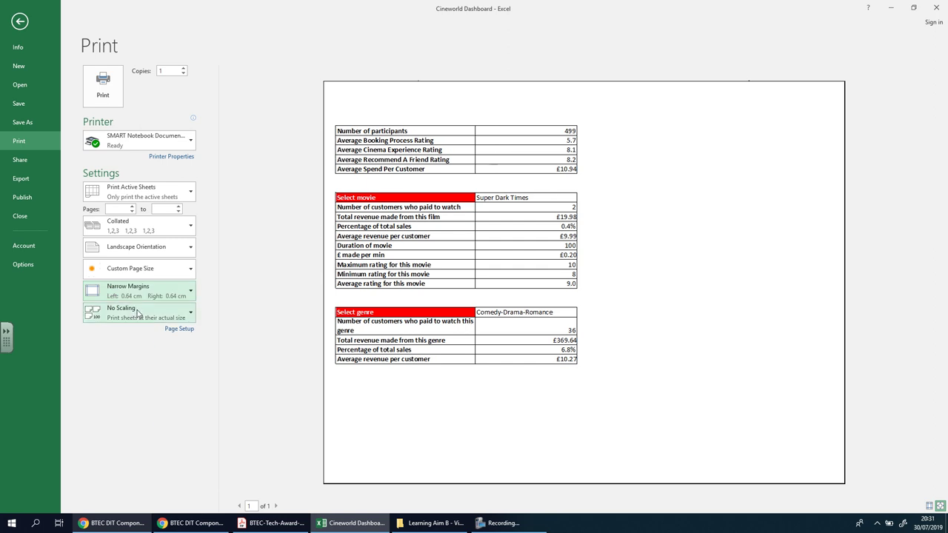
{"action": "left_click", "coordinate": [137, 313]}
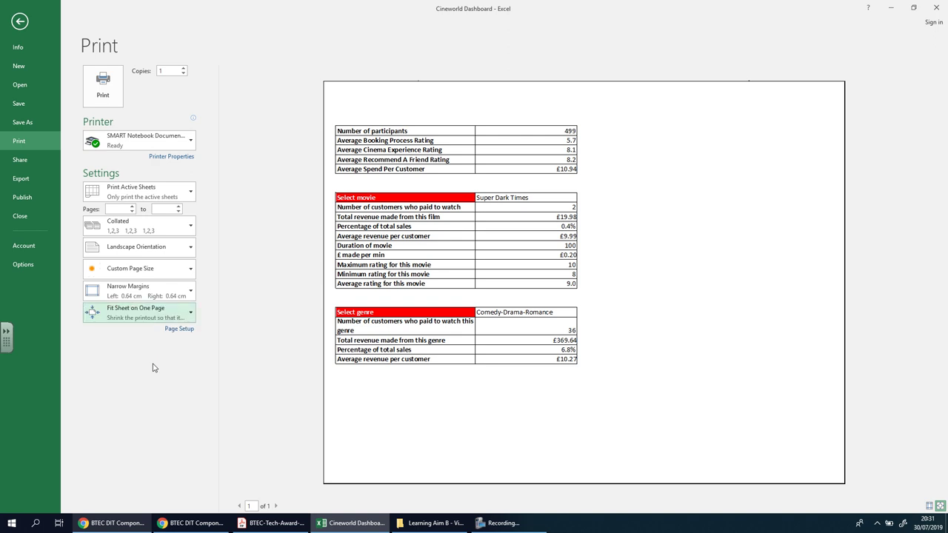
{"action": "left_click", "coordinate": [20, 24]}
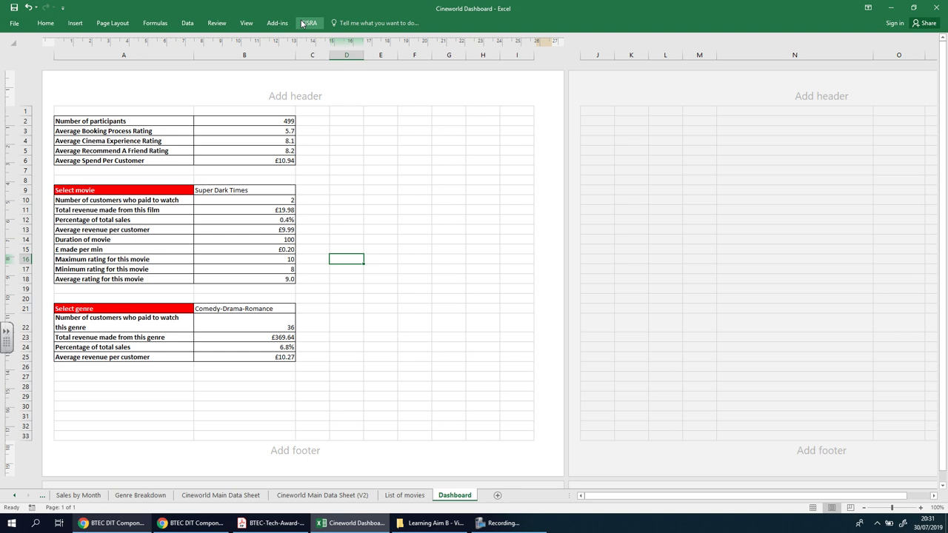
{"action": "left_click", "coordinate": [243, 23]}
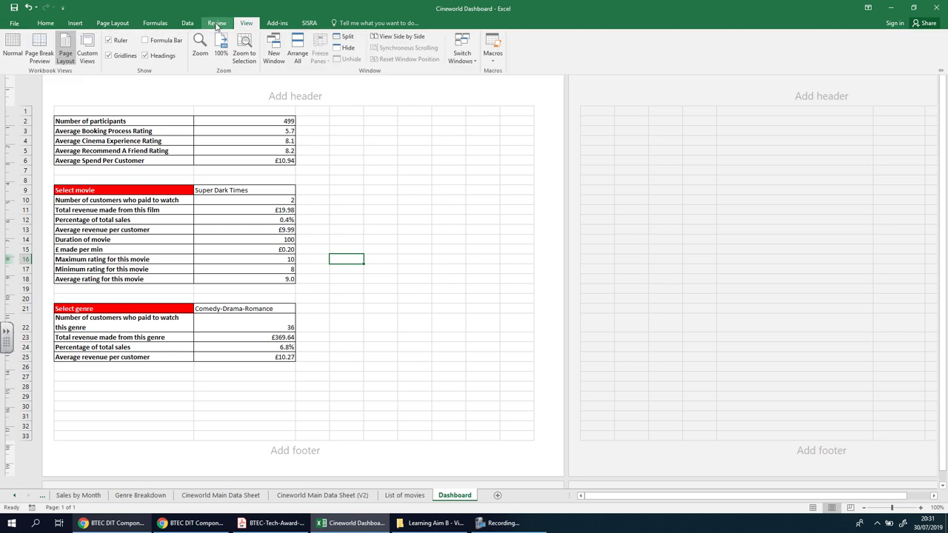
{"action": "left_click", "coordinate": [216, 25]}
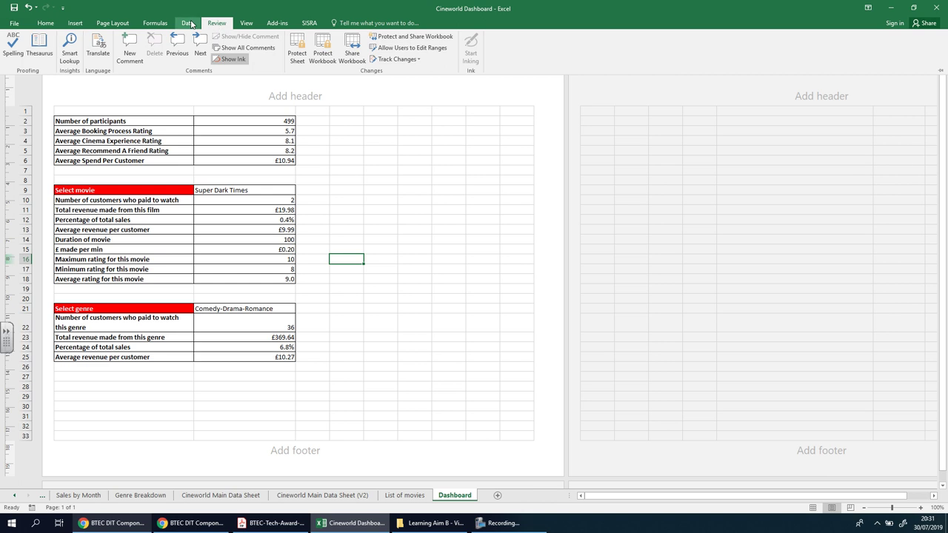
{"action": "left_click", "coordinate": [188, 24]}
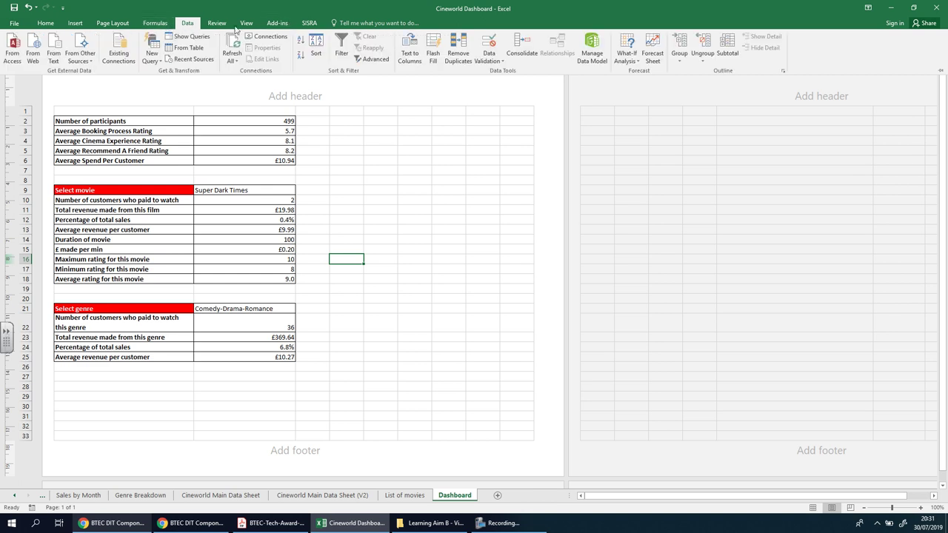
{"action": "left_click", "coordinate": [155, 23]}
{"action": "left_click", "coordinate": [116, 23]}
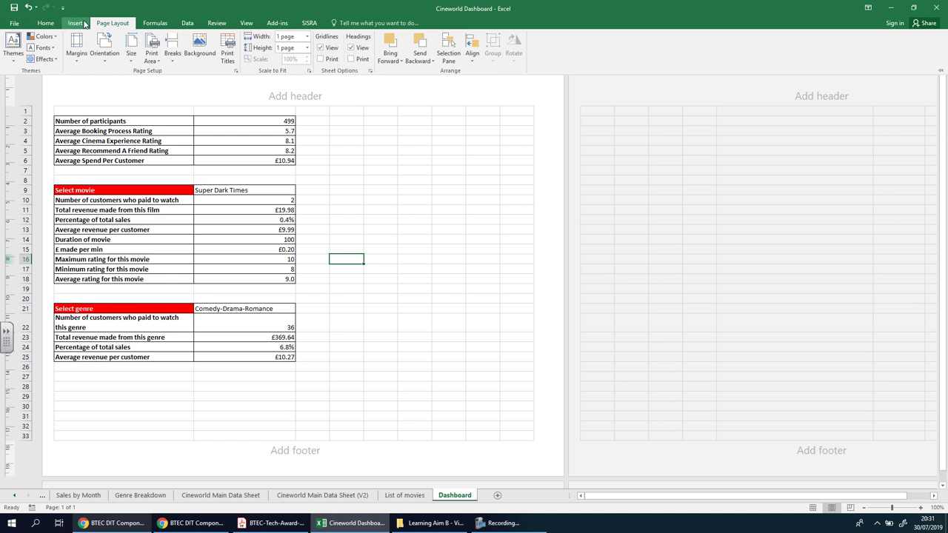
{"action": "left_click", "coordinate": [104, 50]}
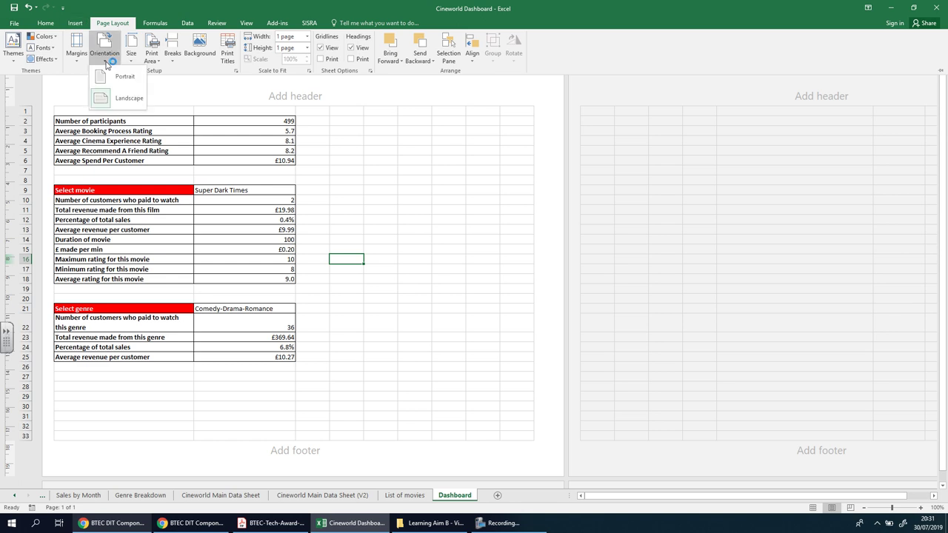
{"action": "left_click", "coordinate": [156, 58]}
{"action": "left_click", "coordinate": [156, 59]}
{"action": "left_click", "coordinate": [158, 63]}
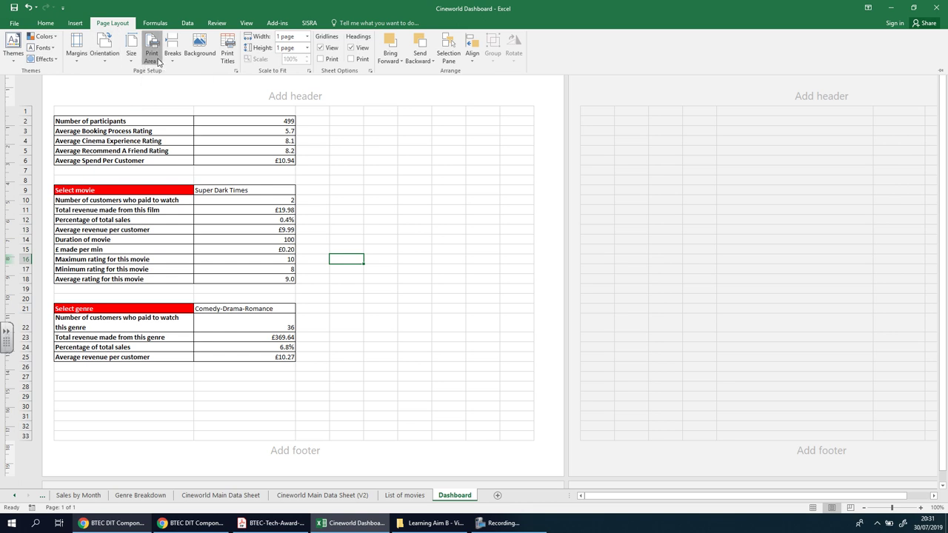
{"action": "left_click", "coordinate": [74, 24]}
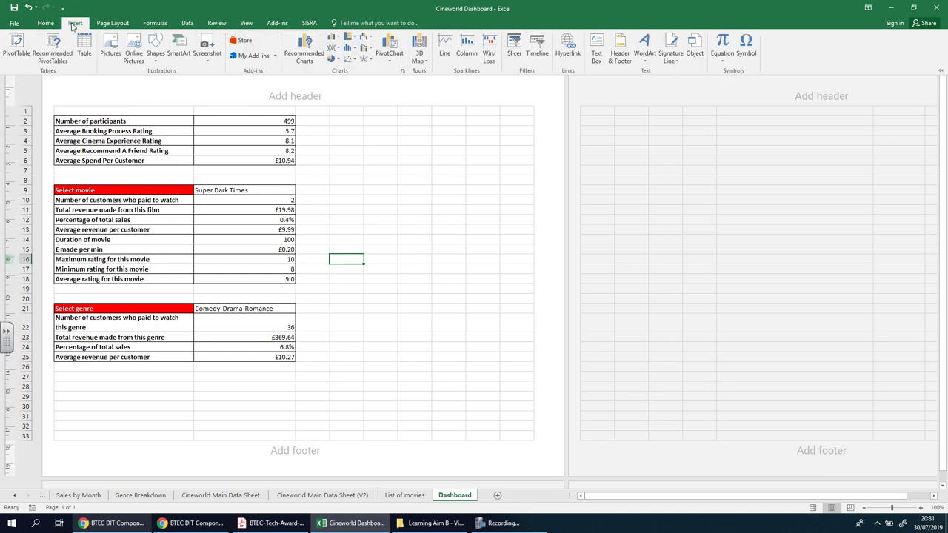
Step: Open the Dashboard sheet's header for editing, check the view options there, and return to the worksheet cells
{"action": "left_click", "coordinate": [620, 49]}
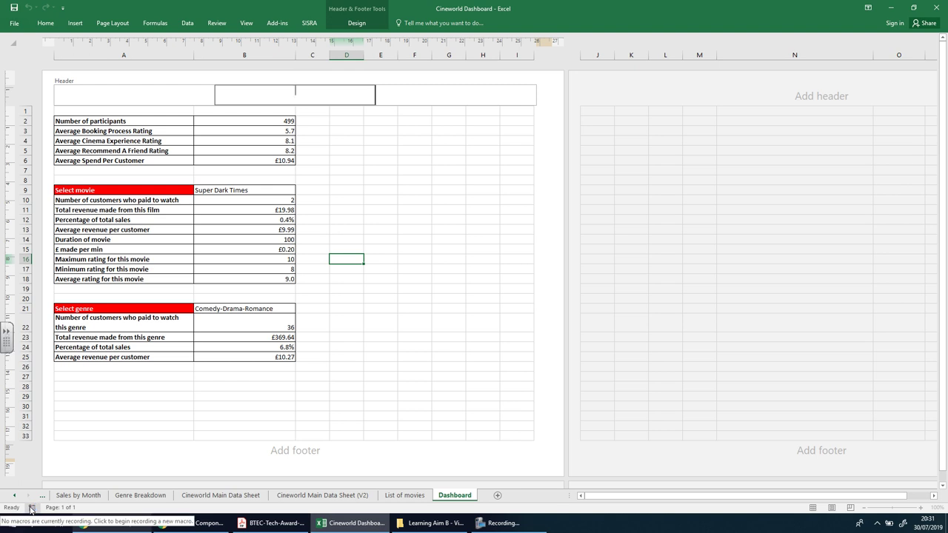
{"action": "left_click", "coordinate": [113, 23]}
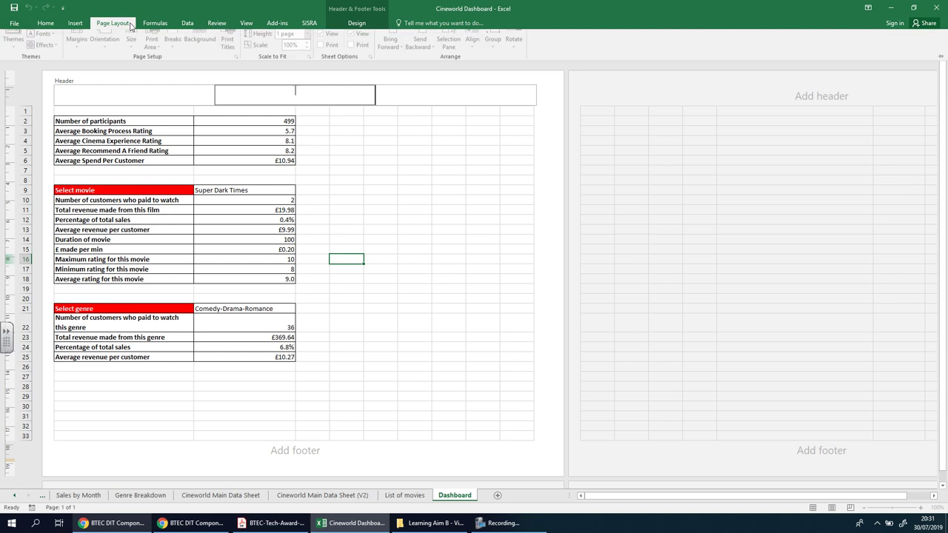
{"action": "left_click", "coordinate": [248, 25]}
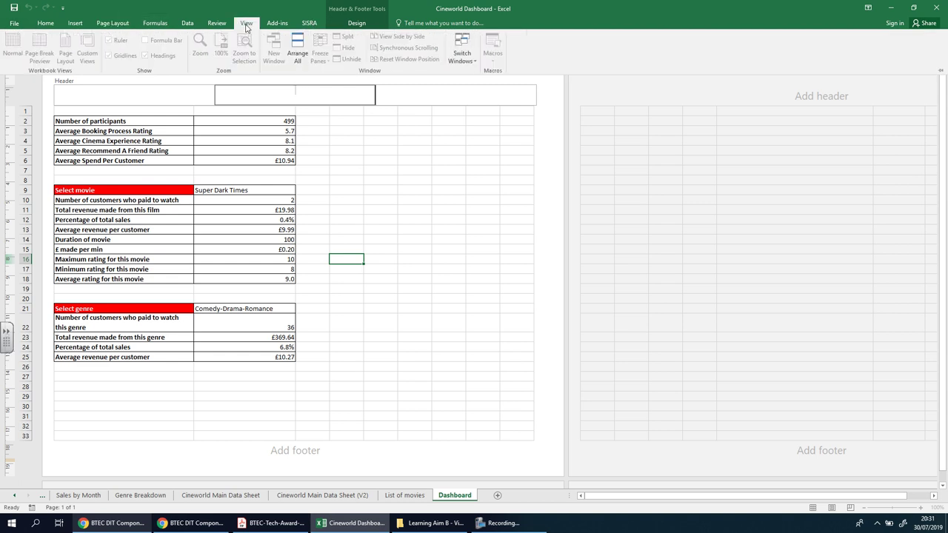
{"action": "left_click", "coordinate": [473, 62]}
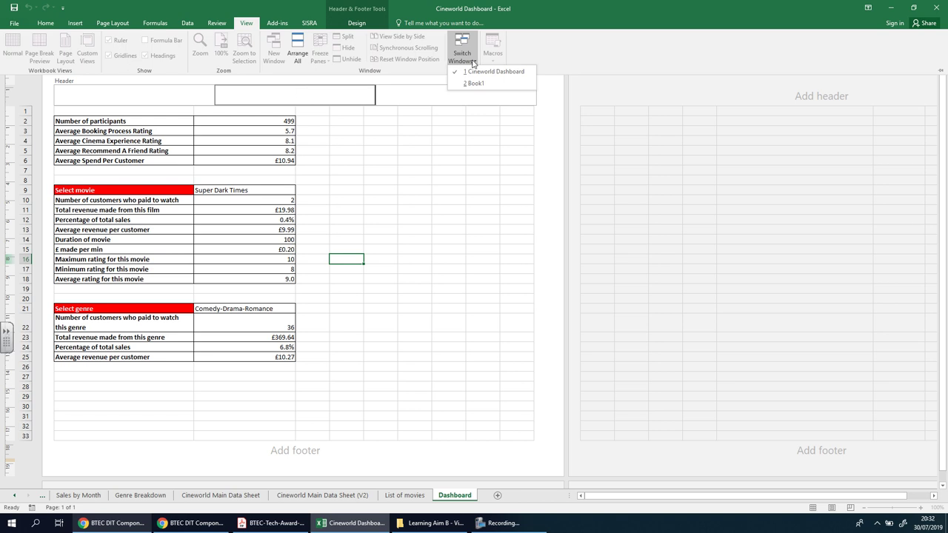
{"action": "left_click", "coordinate": [472, 62]}
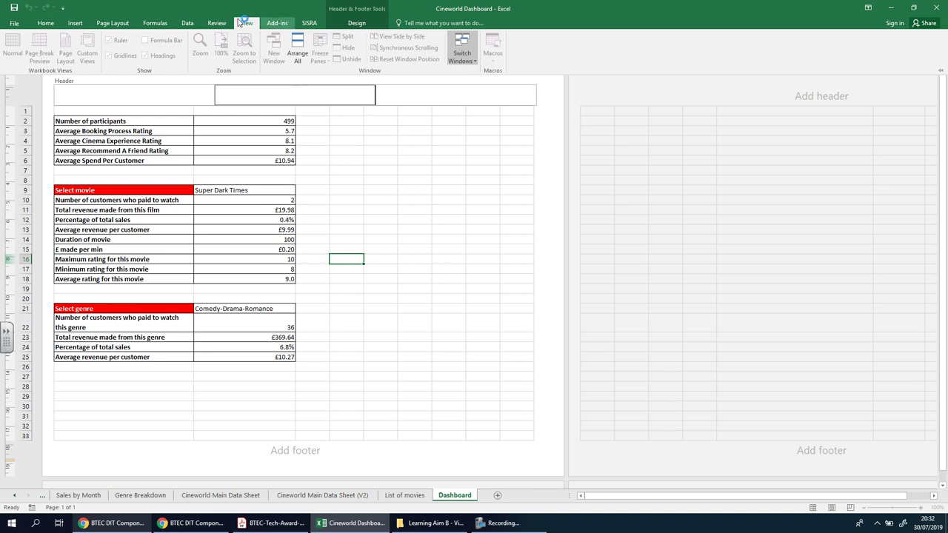
{"action": "left_click", "coordinate": [100, 25]}
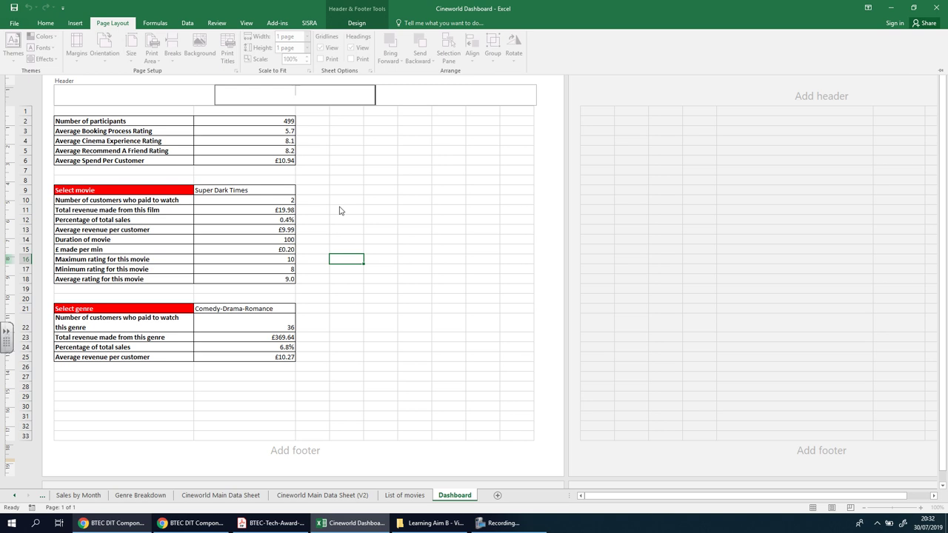
{"action": "key", "text": "Escape"}
{"action": "left_click", "coordinate": [326, 123]}
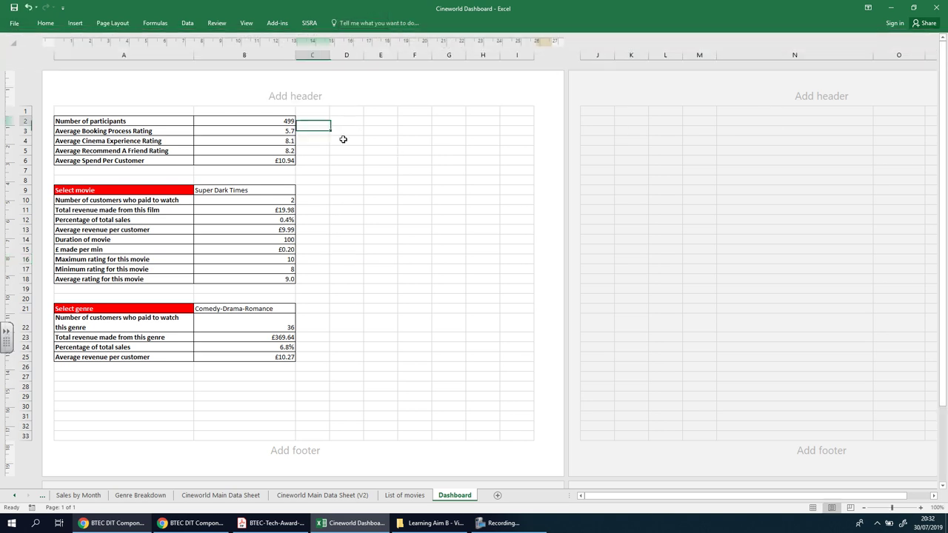
{"action": "left_click", "coordinate": [368, 231]}
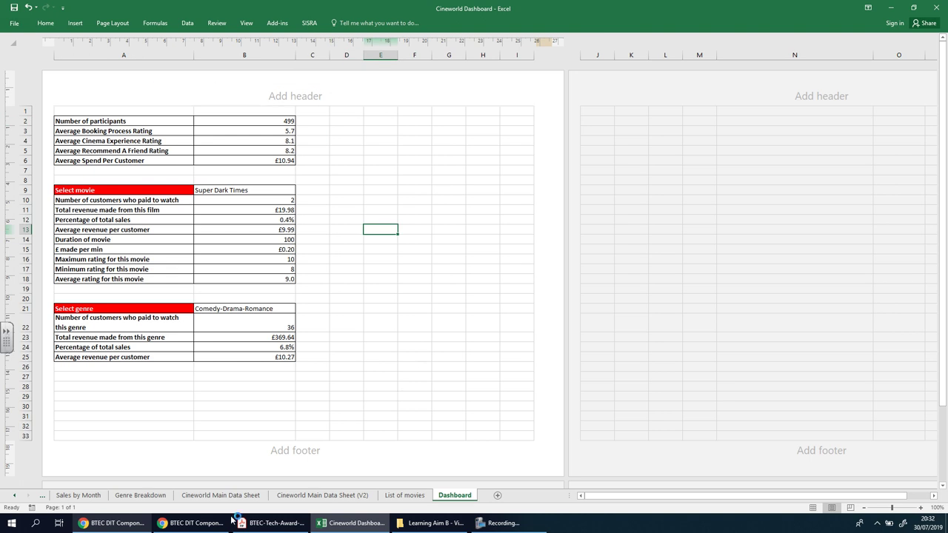
Step: Close the Cineworld Dashboard workbook without saving its changes
{"action": "left_click", "coordinate": [406, 499]}
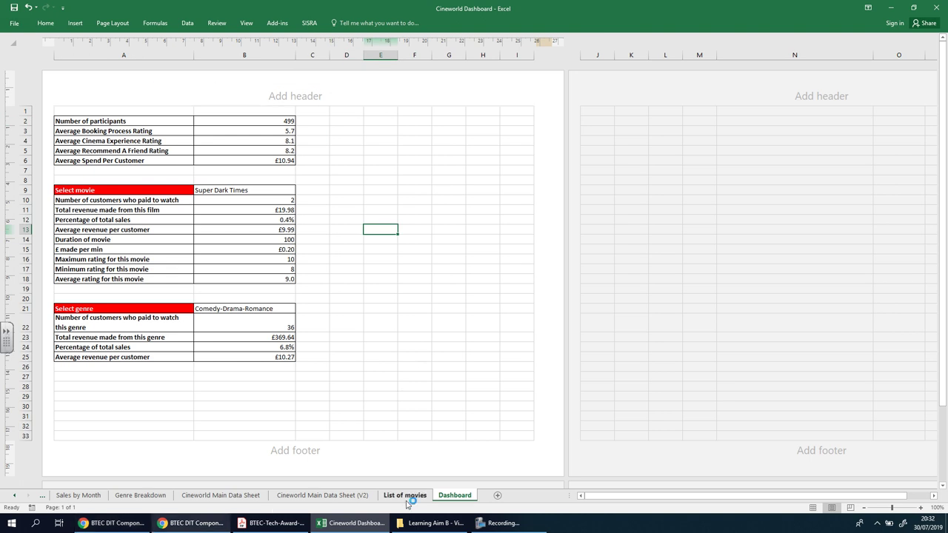
{"action": "left_click", "coordinate": [937, 7]}
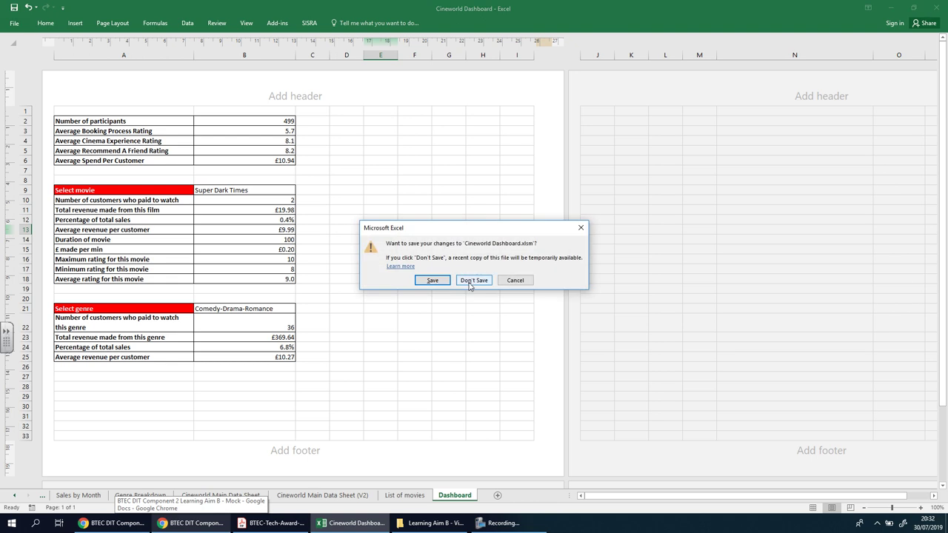
{"action": "left_click", "coordinate": [473, 280]}
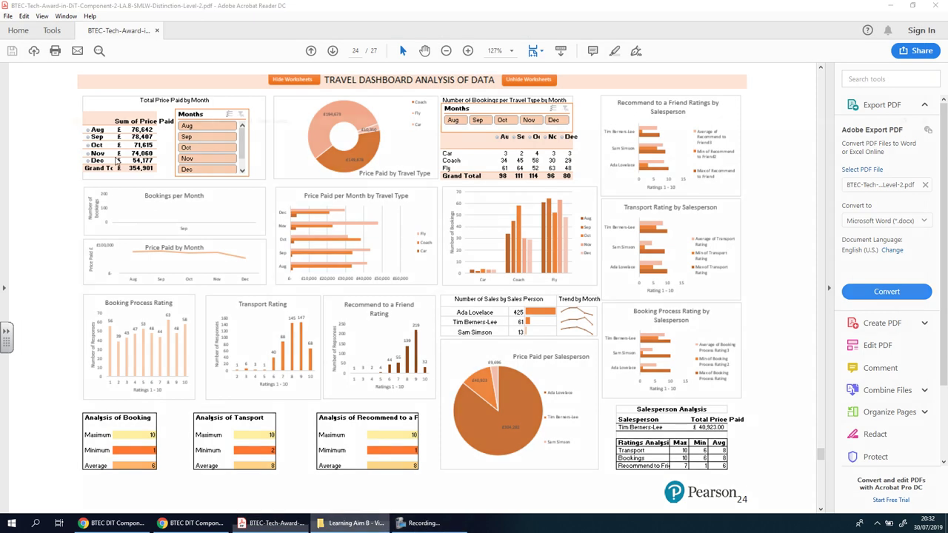
Step: Switch to File Explorer, go back up to the Component 2 folder, and fit the file list's columns to their contents
{"action": "left_click", "coordinate": [352, 523]}
{"action": "left_click", "coordinate": [9, 32]}
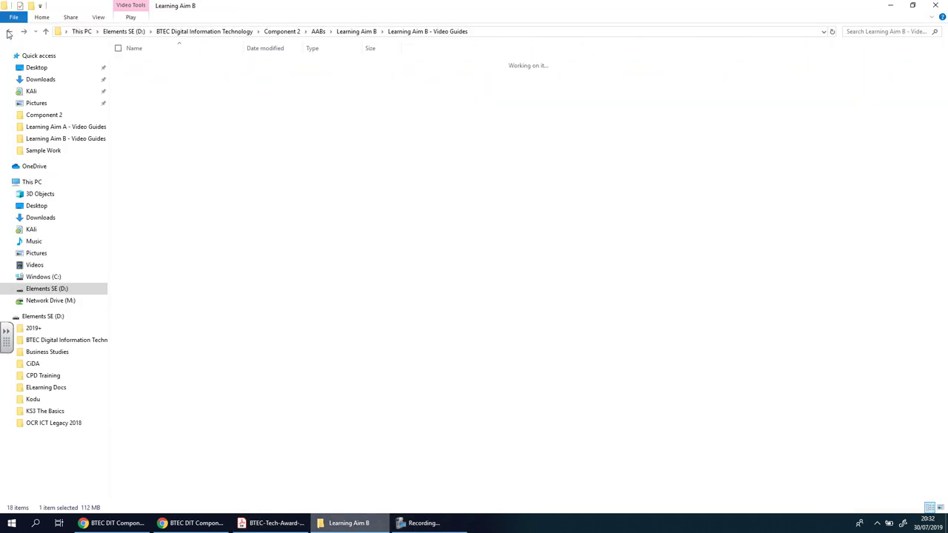
{"action": "left_click", "coordinate": [8, 33]}
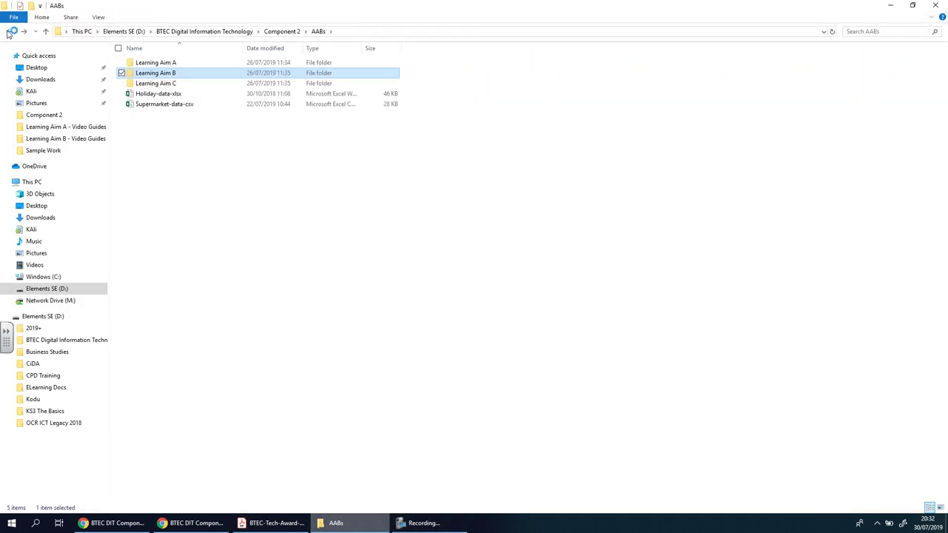
{"action": "left_click", "coordinate": [9, 32]}
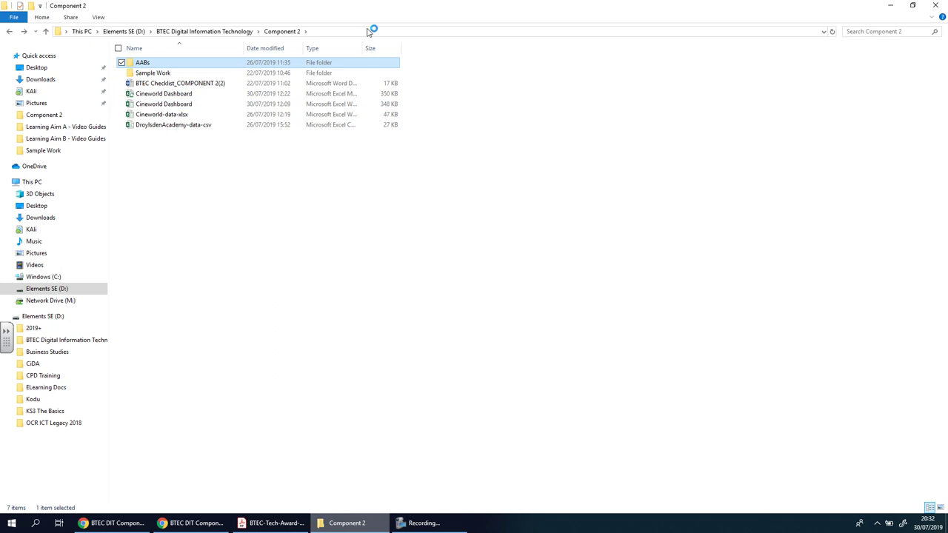
{"action": "key", "text": "ctrl+plus"}
Step: Reopen the macro-enabled Cineworld Dashboard workbook maximized with its content enabled, and display the Summary Sheet
{"action": "double_click", "coordinate": [383, 95]}
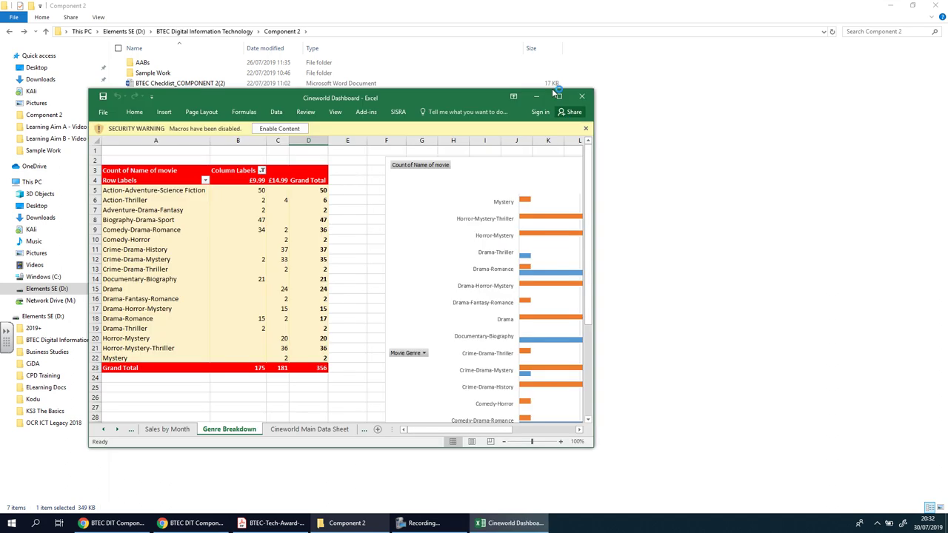
{"action": "left_click", "coordinate": [561, 97]}
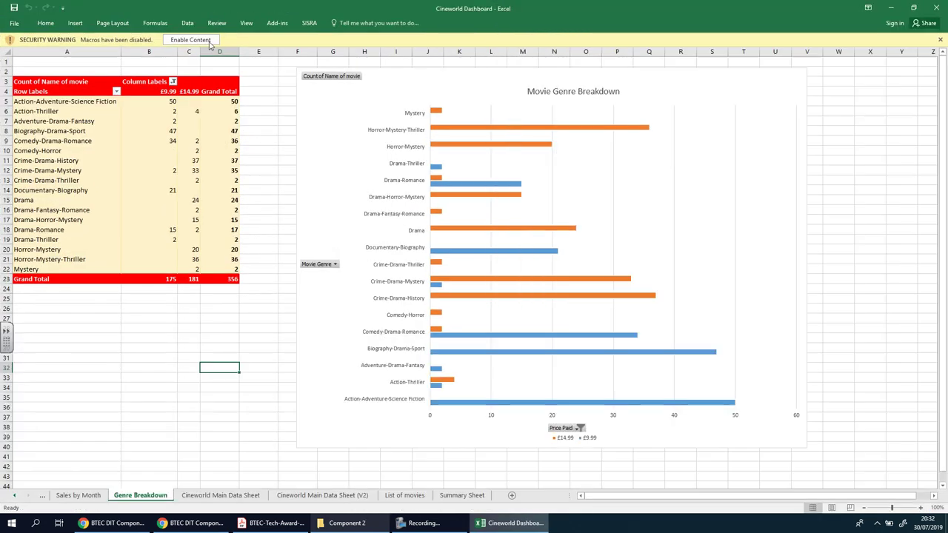
{"action": "left_click", "coordinate": [461, 495]}
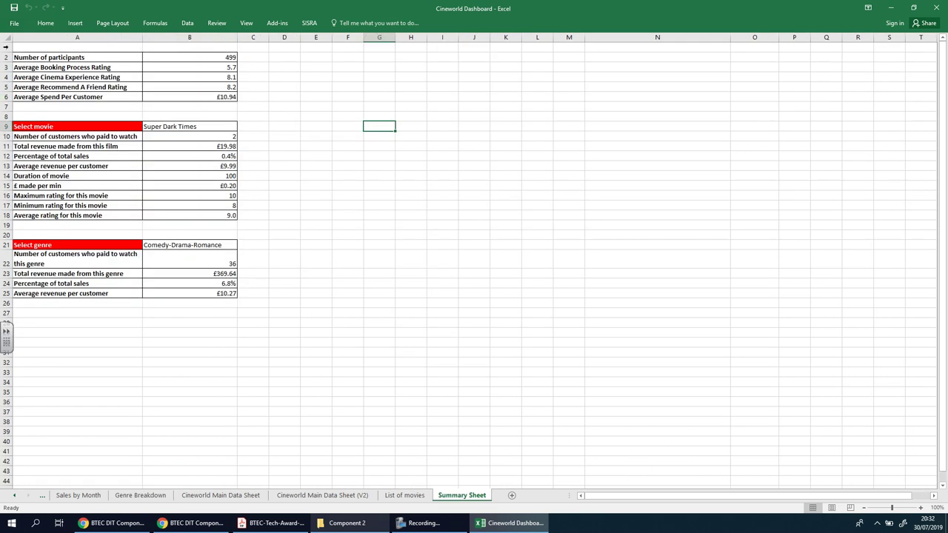
Step: Insert a blank row above row 1 of the Summary Sheet
{"action": "left_click_drag", "start_coordinate": [6, 51], "coordinate": [6, 46]}
{"action": "right_click", "coordinate": [6, 47]}
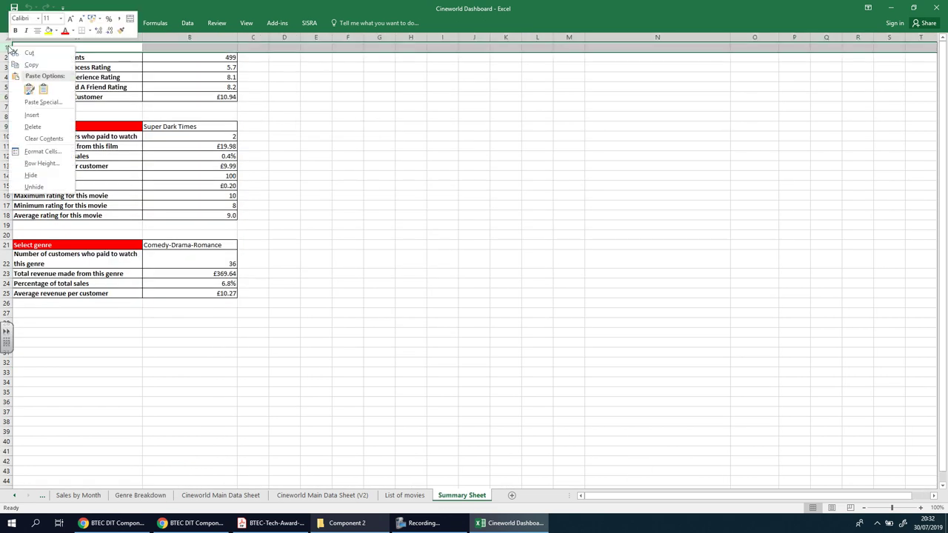
{"action": "left_click", "coordinate": [32, 115]}
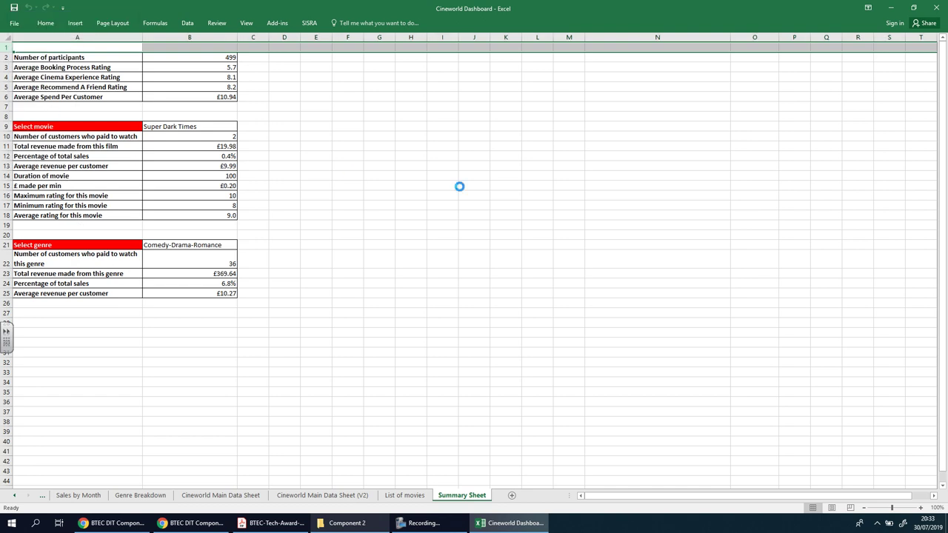
{"action": "left_click", "coordinate": [506, 156]}
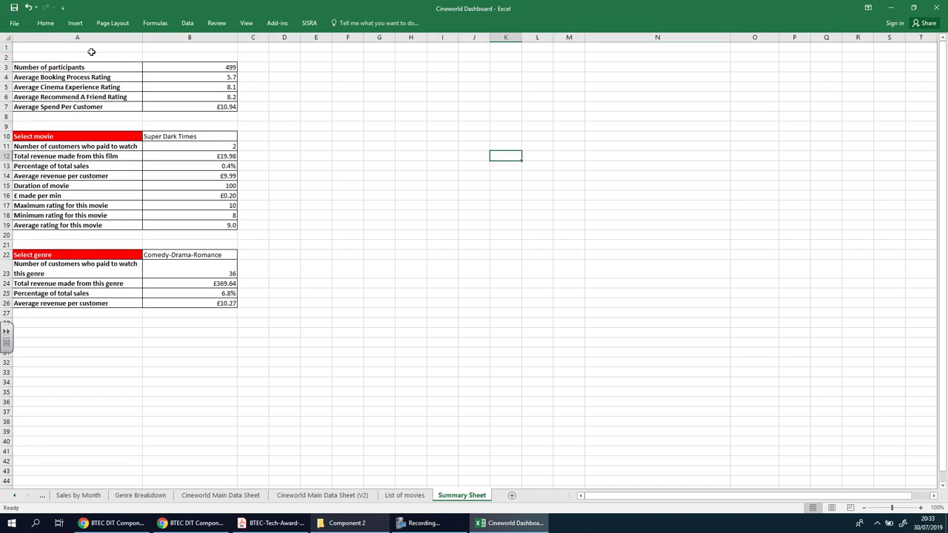
Step: Review the Summary Sheet's title row A1:O1 and the overall, movie and genre summary blocks with the empty heading rows above them
{"action": "left_click_drag", "start_coordinate": [87, 48], "coordinate": [760, 48]}
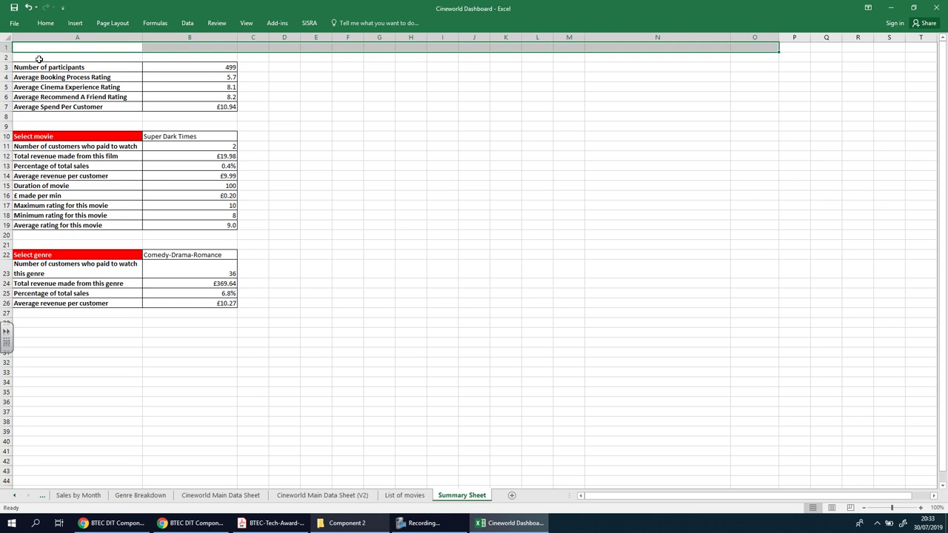
{"action": "left_click", "coordinate": [38, 57]}
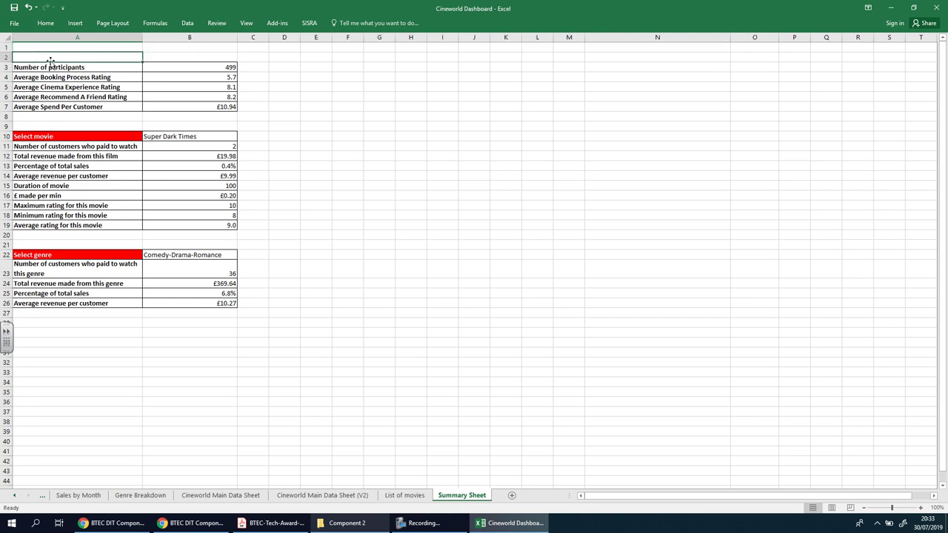
{"action": "left_click_drag", "start_coordinate": [39, 61], "coordinate": [218, 108]}
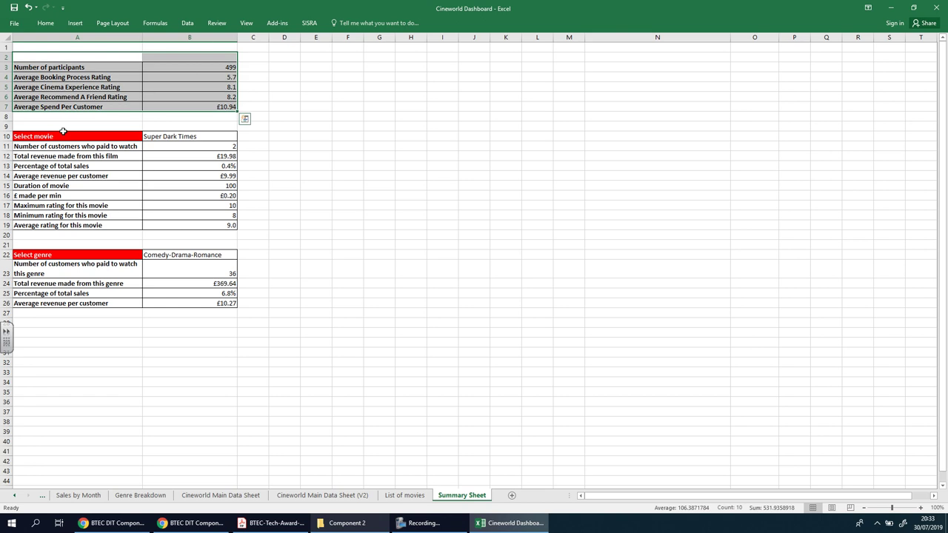
{"action": "left_click_drag", "start_coordinate": [51, 126], "coordinate": [206, 226]}
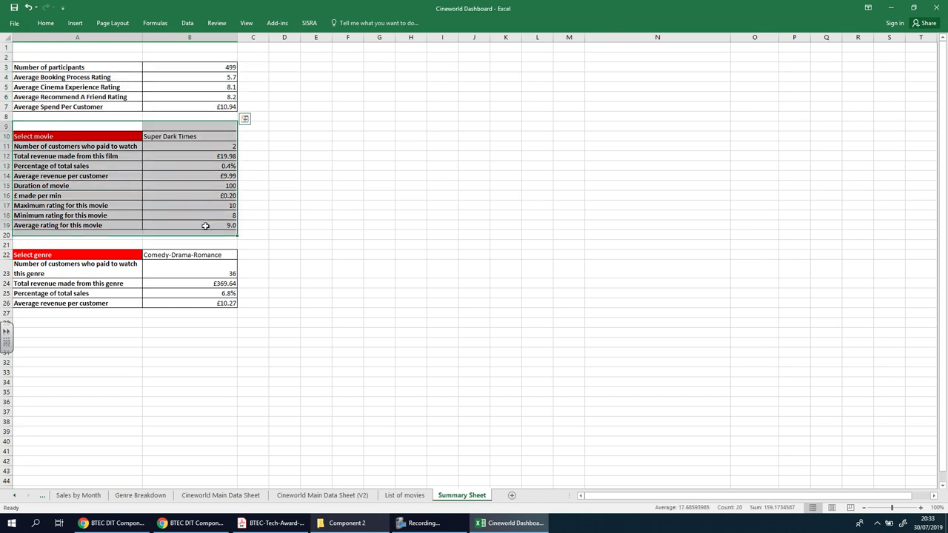
{"action": "left_click_drag", "start_coordinate": [98, 246], "coordinate": [230, 303]}
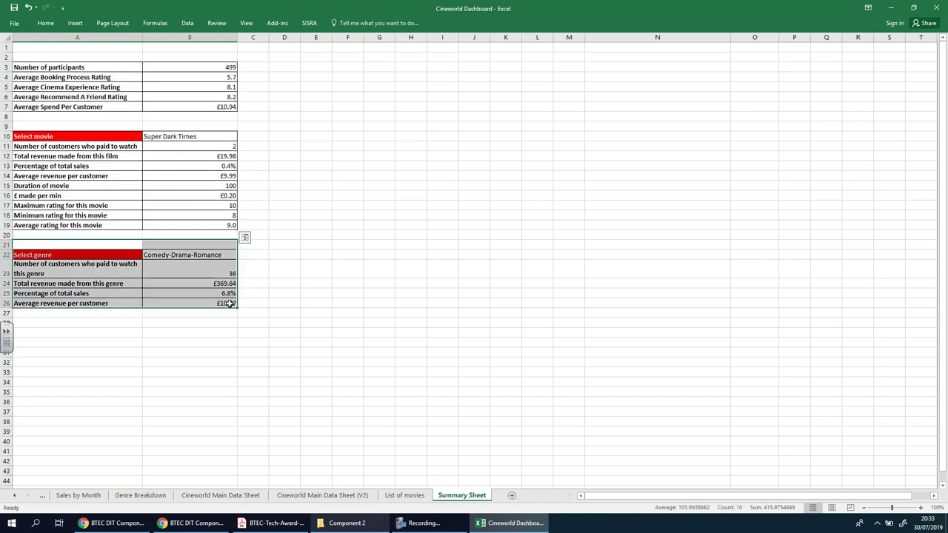
{"action": "left_click", "coordinate": [87, 157]}
{"action": "left_click", "coordinate": [99, 288]}
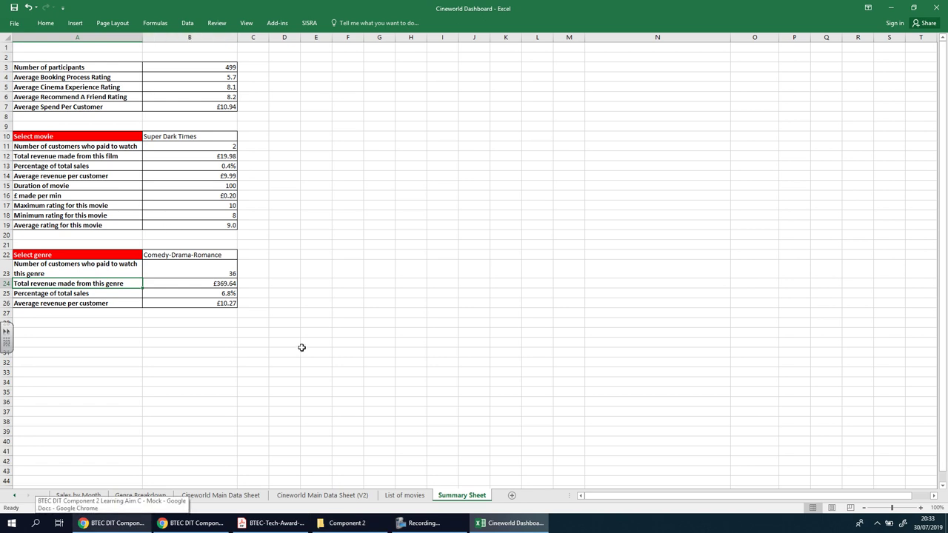
Step: Merge cells A2:B2 above the overall summary and format them with bold, middle-aligned, red text
{"action": "left_click_drag", "start_coordinate": [39, 56], "coordinate": [186, 57]}
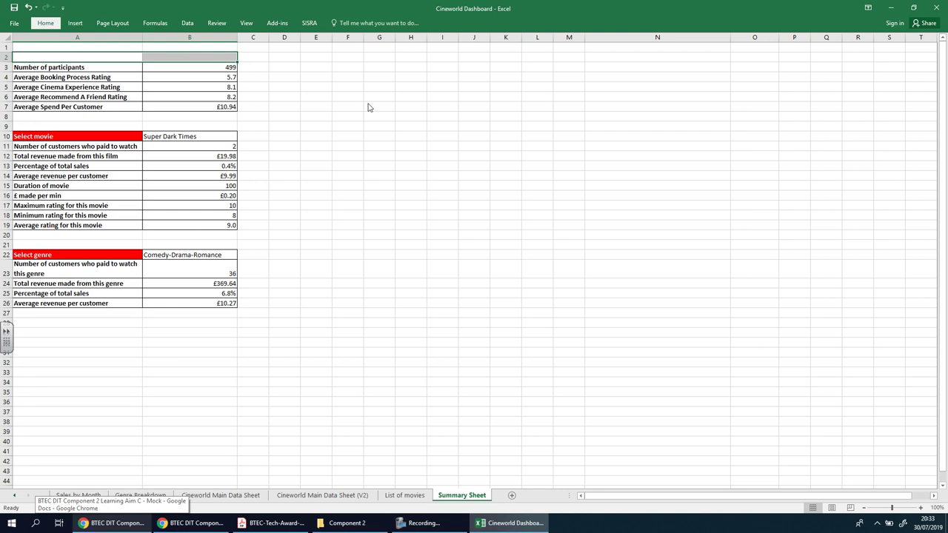
{"action": "key", "text": "ctrl+F1"}
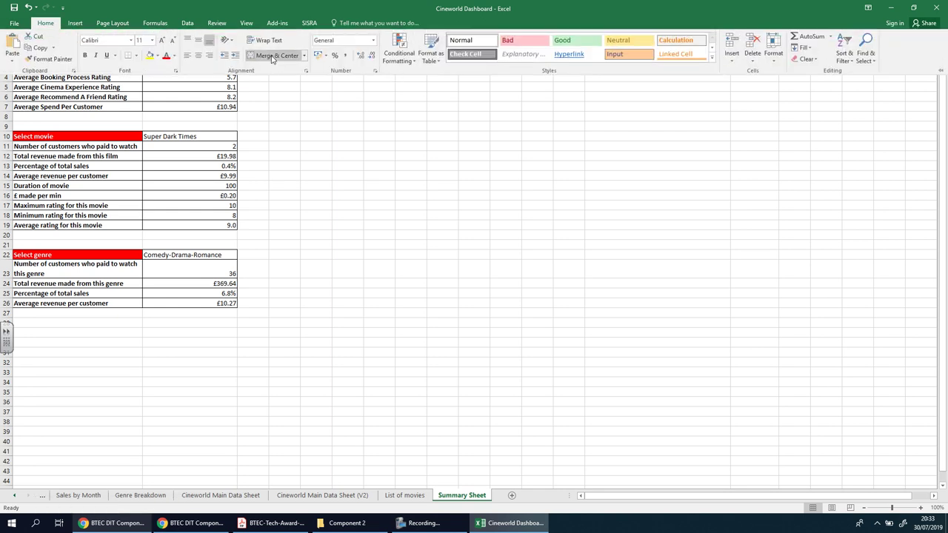
{"action": "left_click", "coordinate": [86, 55]}
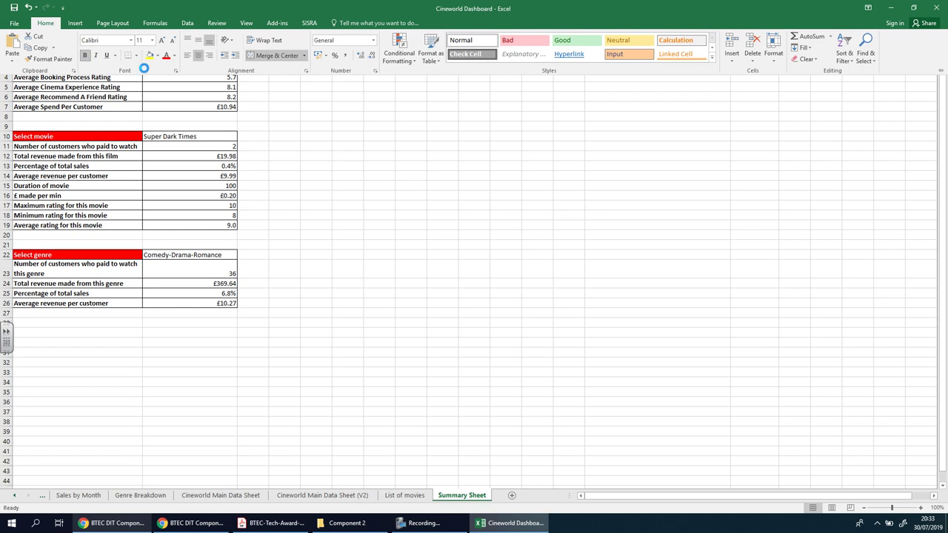
{"action": "left_click", "coordinate": [198, 40]}
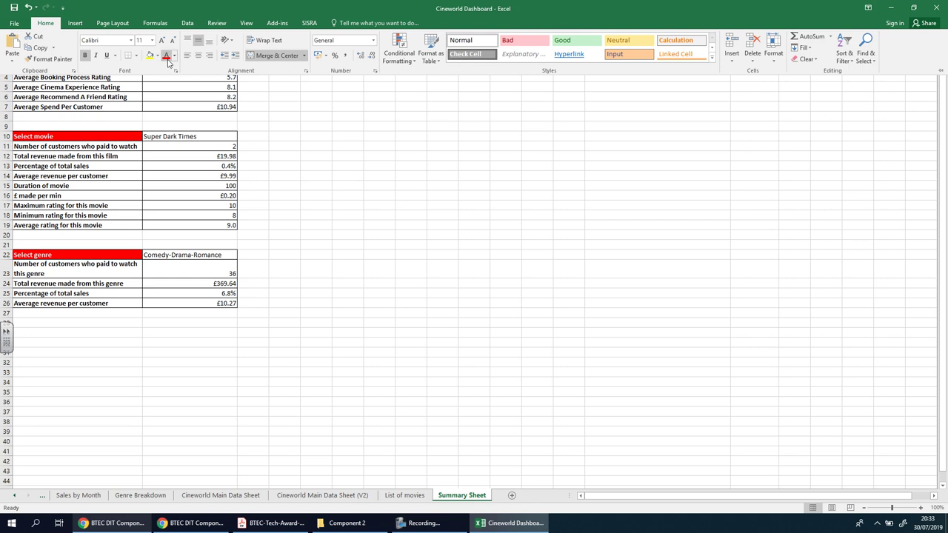
{"action": "double_click", "coordinate": [45, 23]}
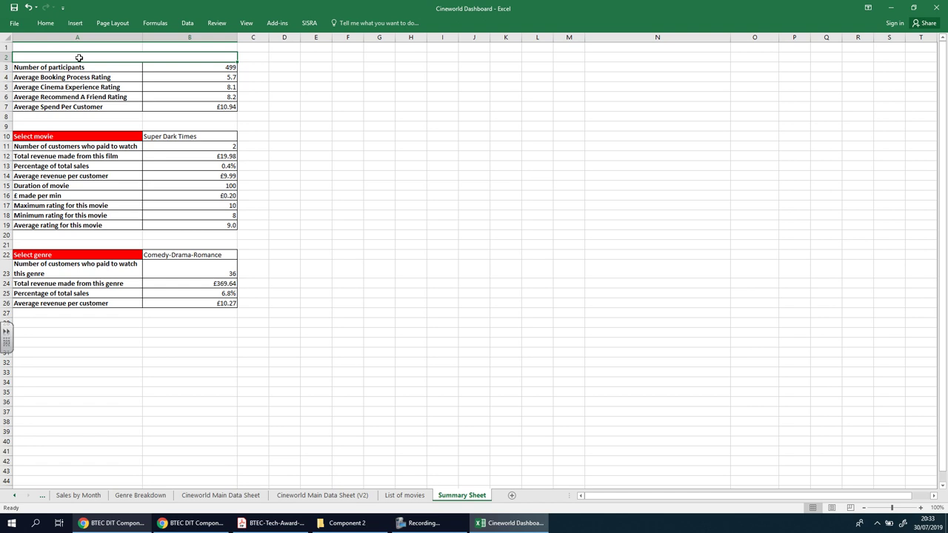
Step: Enter the heading "Cinema Overall Performance Breakdown" in the merged cell A2:B2
{"action": "type", "text": "Cinema Performance Breakdown"}
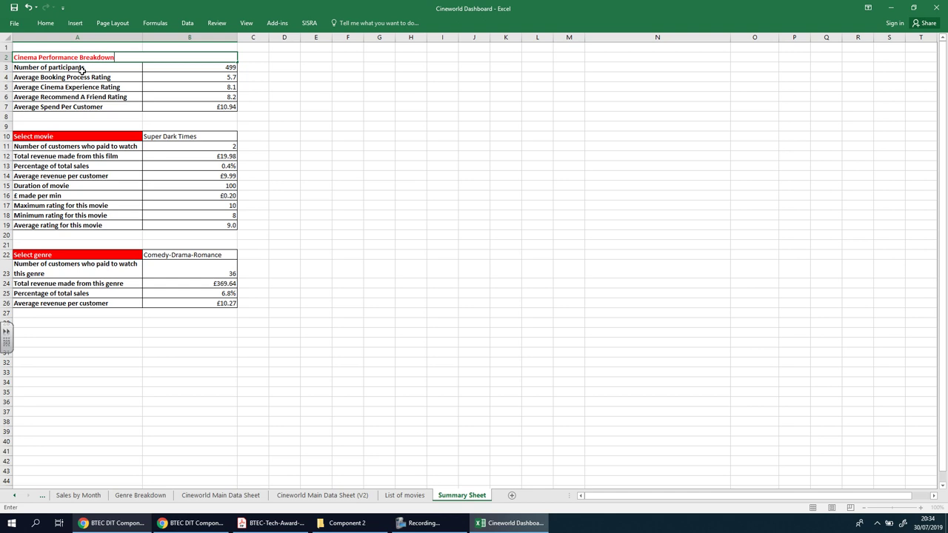
{"action": "key", "text": "F2"}
{"action": "key", "text": "ctrl+Left"}
{"action": "key", "text": "ctrl+Left"}
{"action": "type", "text": "Overall"}
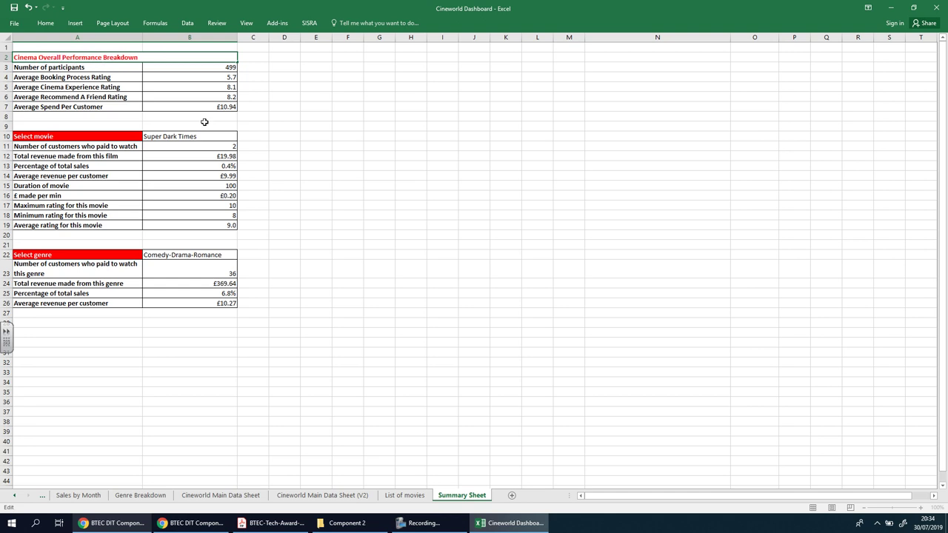
{"action": "key", "text": "Return"}
Step: Centre the heading in row 2 horizontally across its merged cell
{"action": "left_click", "coordinate": [127, 56]}
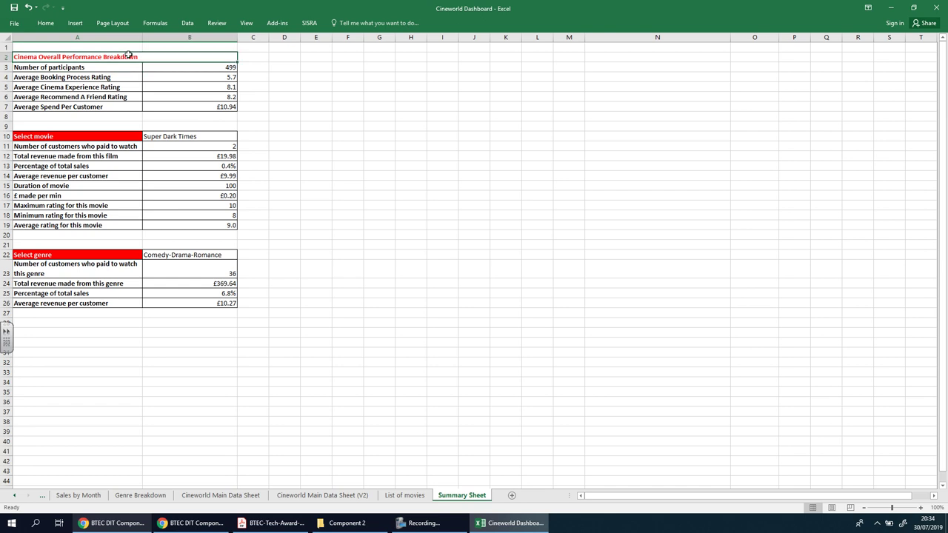
{"action": "left_click", "coordinate": [46, 23]}
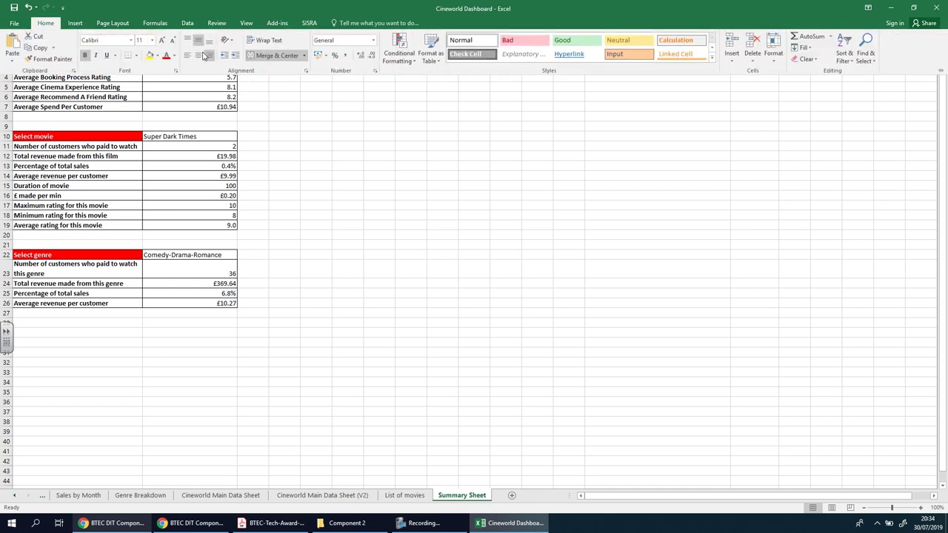
{"action": "left_click", "coordinate": [207, 56]}
{"action": "left_click", "coordinate": [372, 191]}
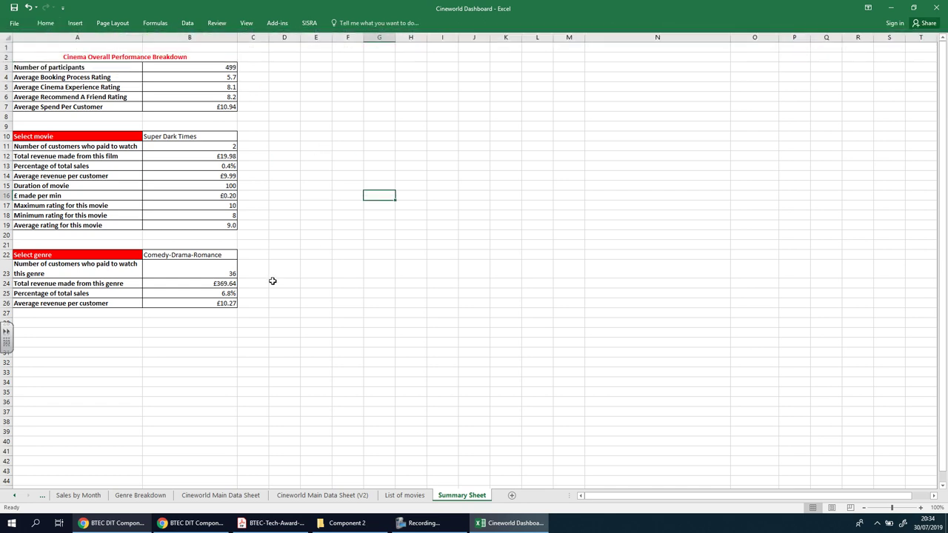
Step: Give the row 2 heading a black fill and increase its font size to 12
{"action": "left_click", "coordinate": [87, 59]}
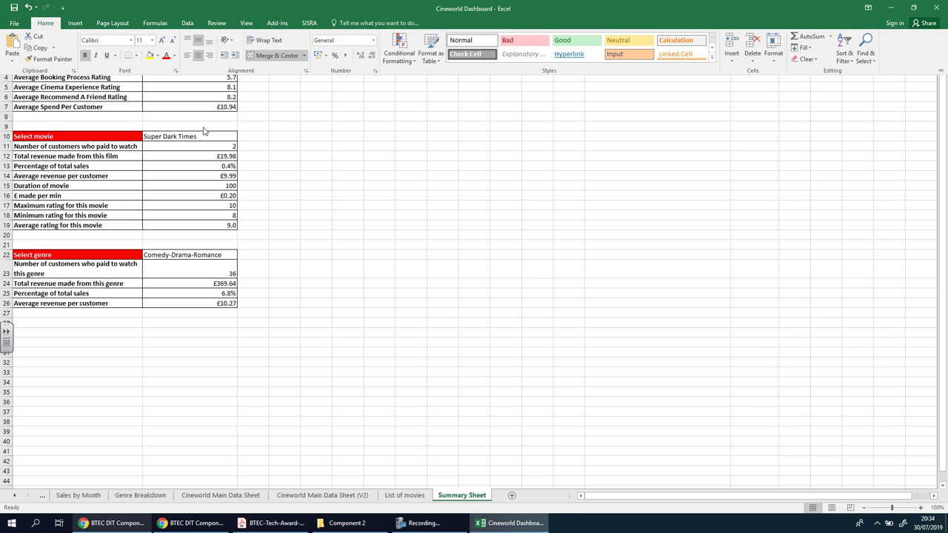
{"action": "left_click", "coordinate": [176, 59]}
{"action": "left_click", "coordinate": [176, 59]}
{"action": "left_click", "coordinate": [157, 57]}
{"action": "left_click", "coordinate": [369, 184]}
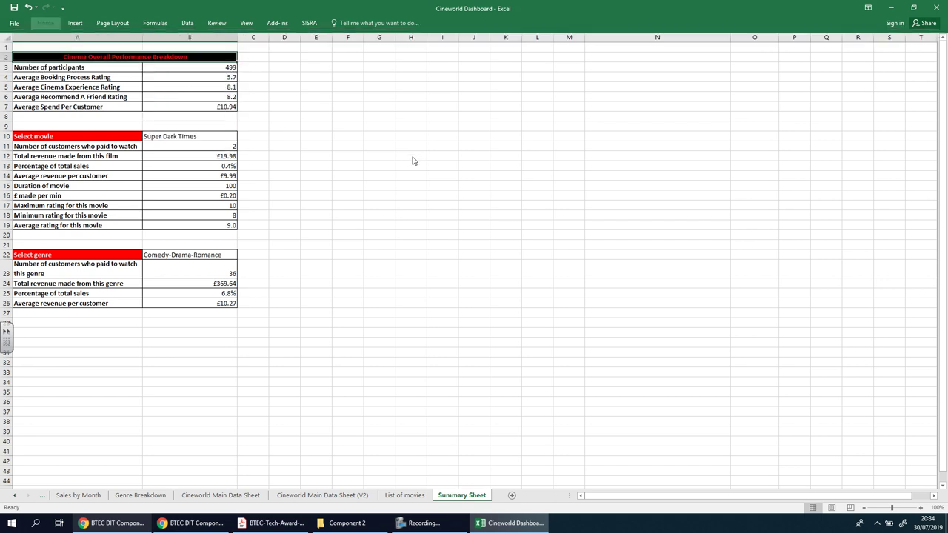
{"action": "key", "text": "Right"}
{"action": "key", "text": "Down"}
{"action": "key", "text": "Down"}
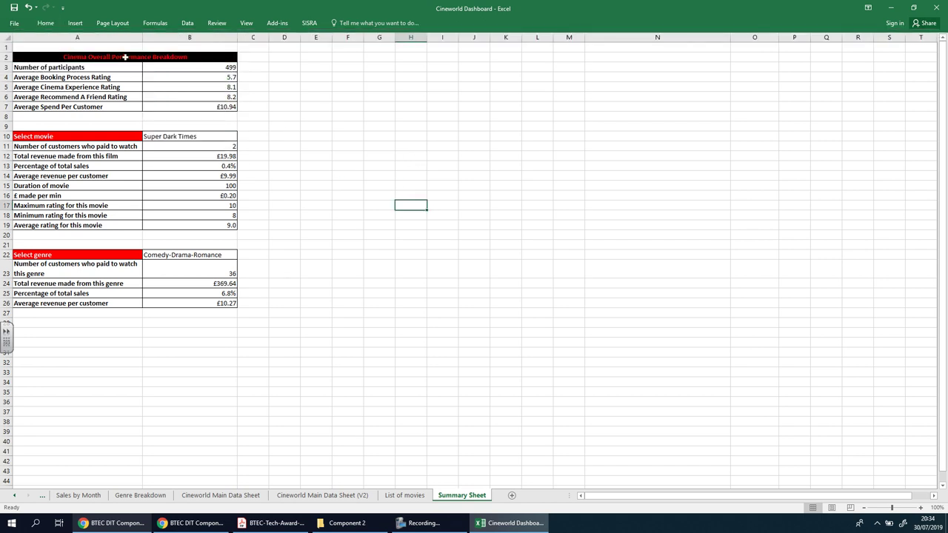
{"action": "left_click", "coordinate": [45, 23]}
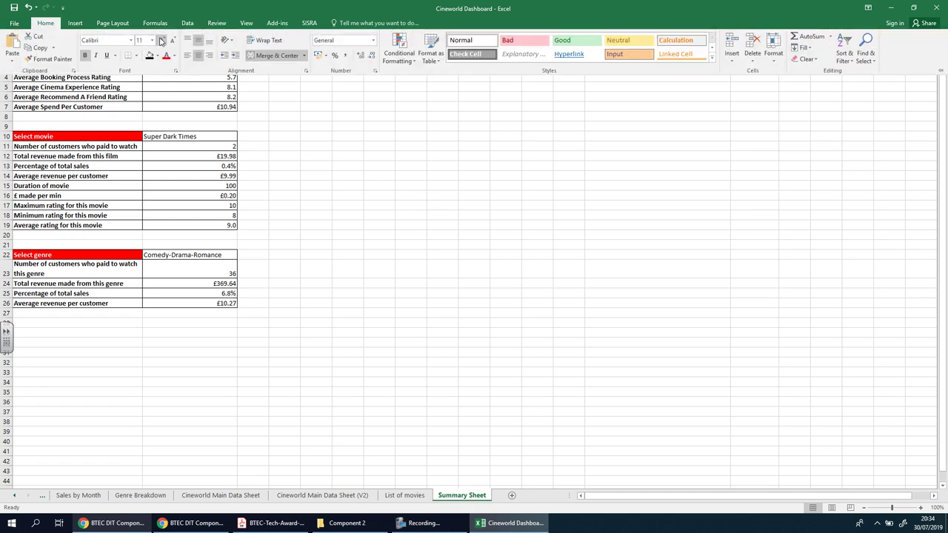
{"action": "left_click", "coordinate": [468, 305]}
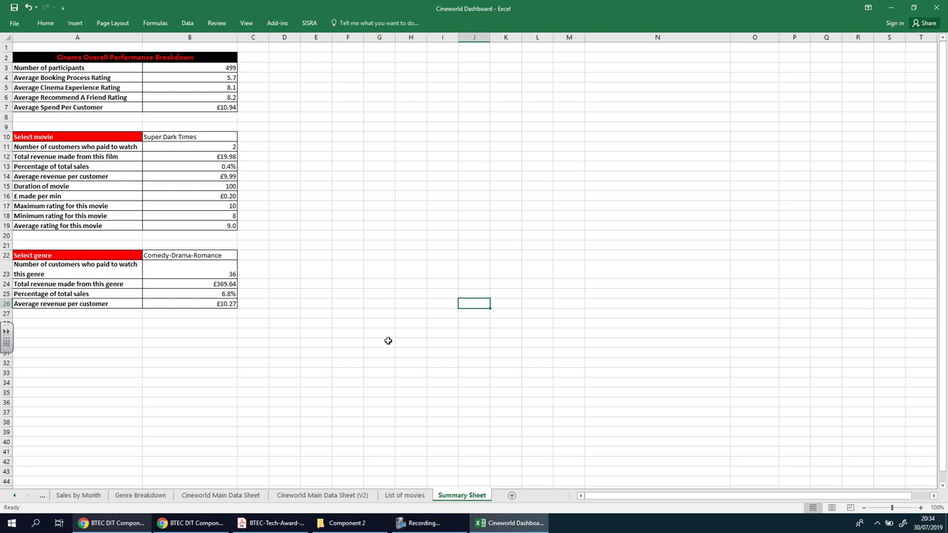
Step: Copy the formatted row 2 heading into A9:B9 above the movie summary block
{"action": "left_click", "coordinate": [88, 55]}
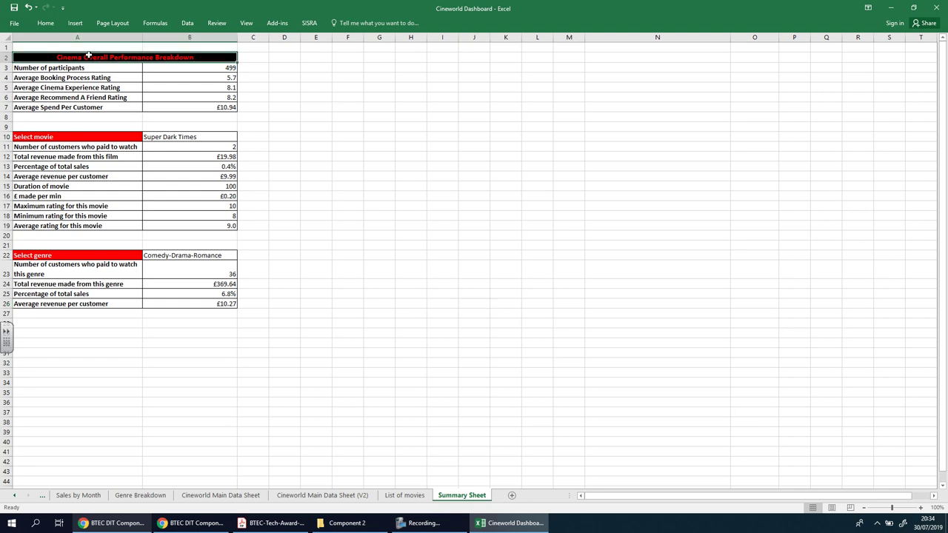
{"action": "key", "text": "ctrl+c"}
{"action": "left_click_drag", "start_coordinate": [94, 127], "coordinate": [189, 128]}
{"action": "key", "text": "ctrl+v"}
{"action": "left_click", "coordinate": [422, 193]}
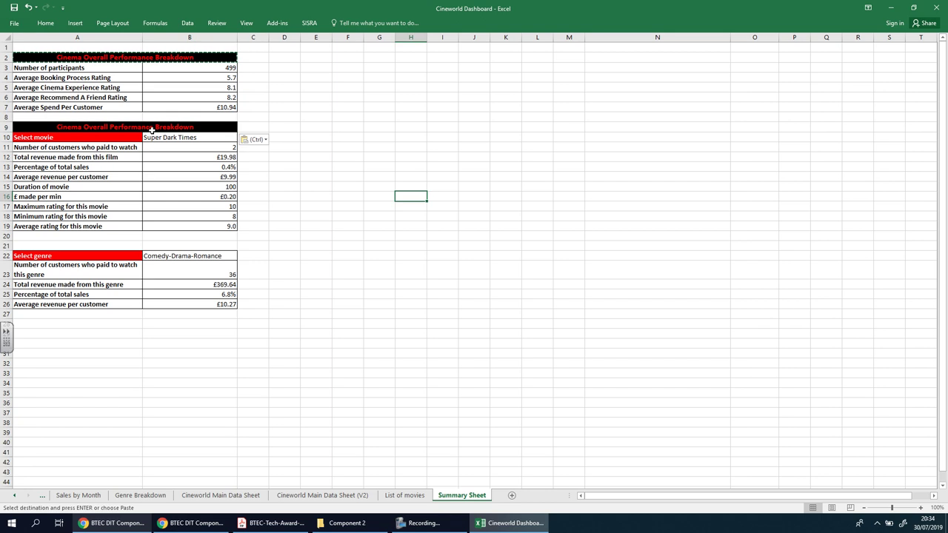
{"action": "left_click", "coordinate": [146, 127]}
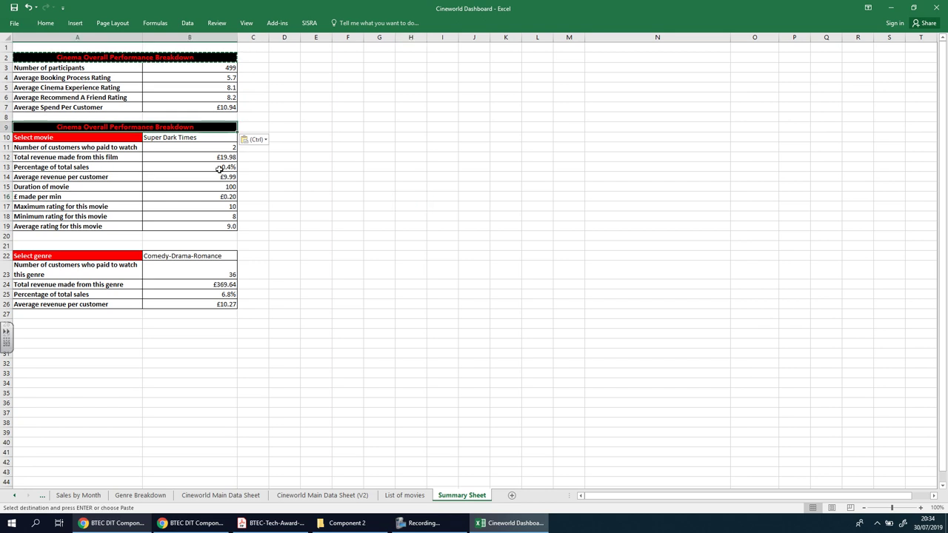
{"action": "left_click", "coordinate": [463, 169]}
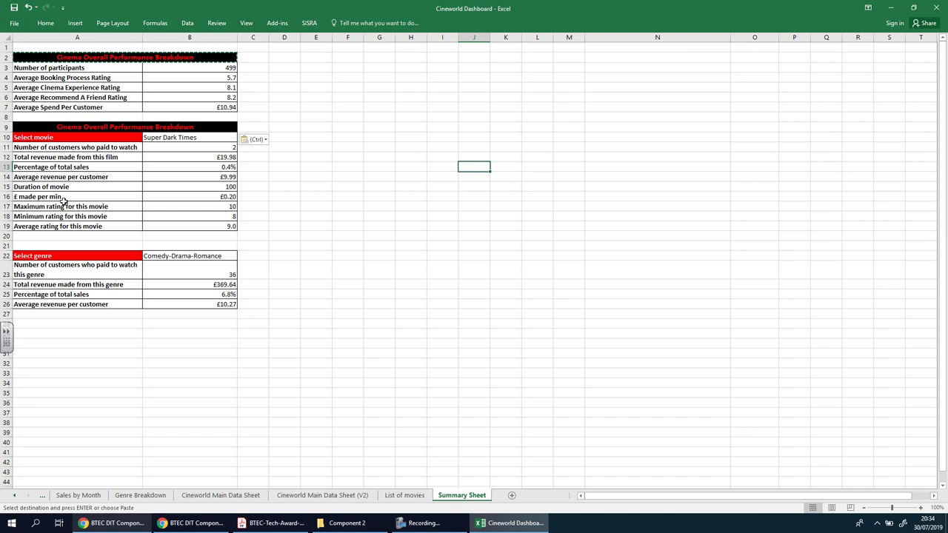
Step: Change the row 9 heading to "Individual Movie Performance Breakdown"
{"action": "double_click", "coordinate": [94, 127]}
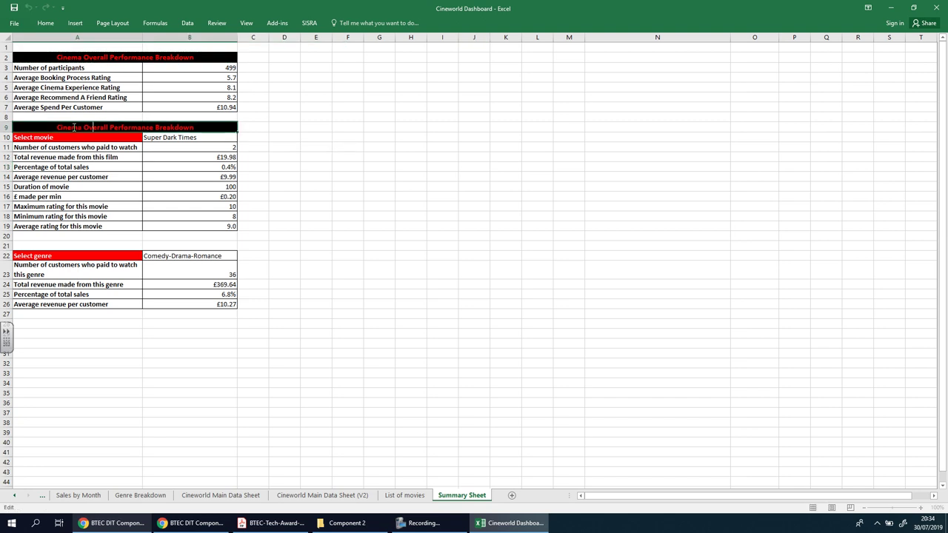
{"action": "key", "text": "BackSpace"}
{"action": "key", "text": "BackSpace"}
{"action": "key", "text": "BackSpace"}
{"action": "key", "text": "BackSpace"}
{"action": "key", "text": "BackSpace"}
{"action": "key", "text": "BackSpace"}
{"action": "key", "text": "BackSpace"}
{"action": "key", "text": "BackSpace"}
{"action": "key", "text": "BackSpace"}
{"action": "key", "text": "BackSpace"}
{"action": "key", "text": "BackSpace"}
{"action": "key", "text": "BackSpace"}
{"action": "key", "text": "BackSpace"}
{"action": "key", "text": "BackSpace"}
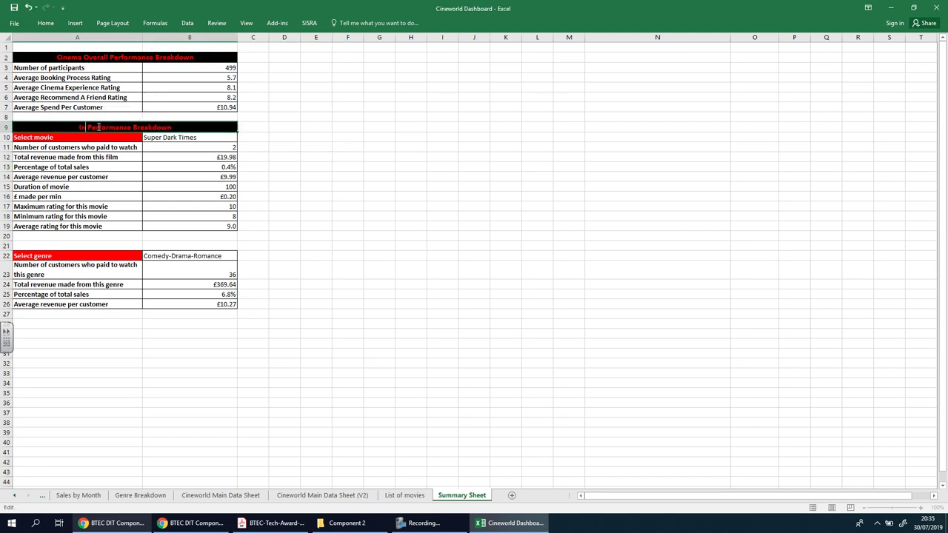
{"action": "type", "text": "Individual Movie"}
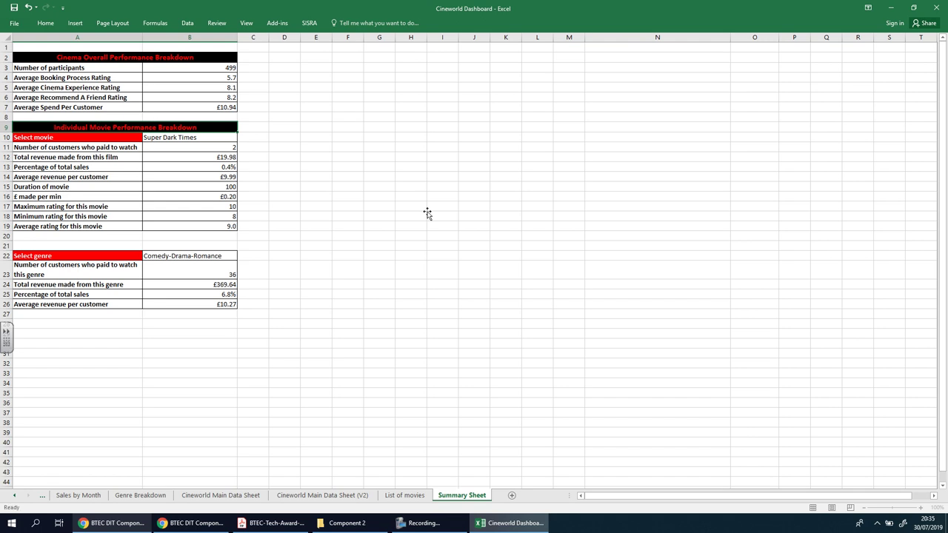
{"action": "left_click_drag", "start_coordinate": [415, 216], "coordinate": [443, 216]}
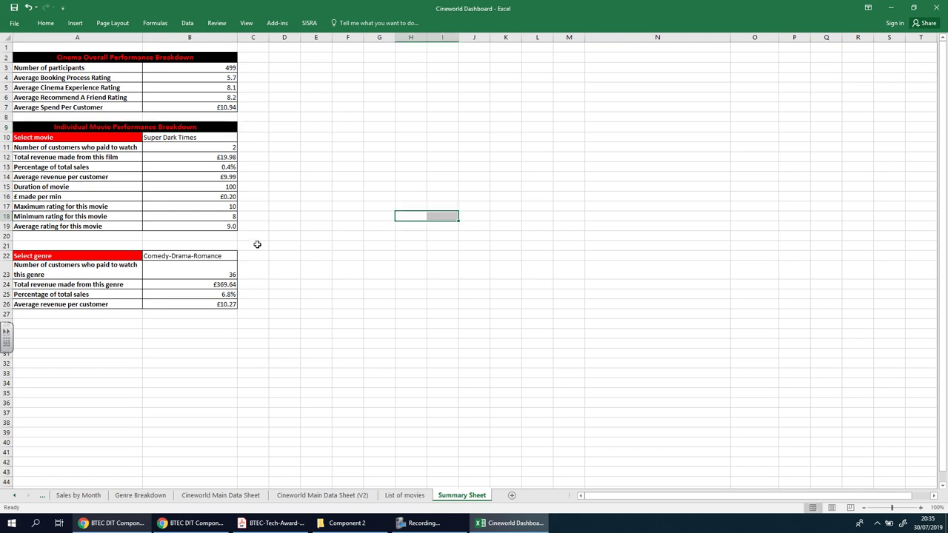
Step: Replace "Breakdown" in the row 2 heading so it reads "Cinema Overall Performance Data Analysis"
{"action": "double_click", "coordinate": [178, 57]}
{"action": "double_click", "coordinate": [178, 57]}
{"action": "type", "text": "Da"}
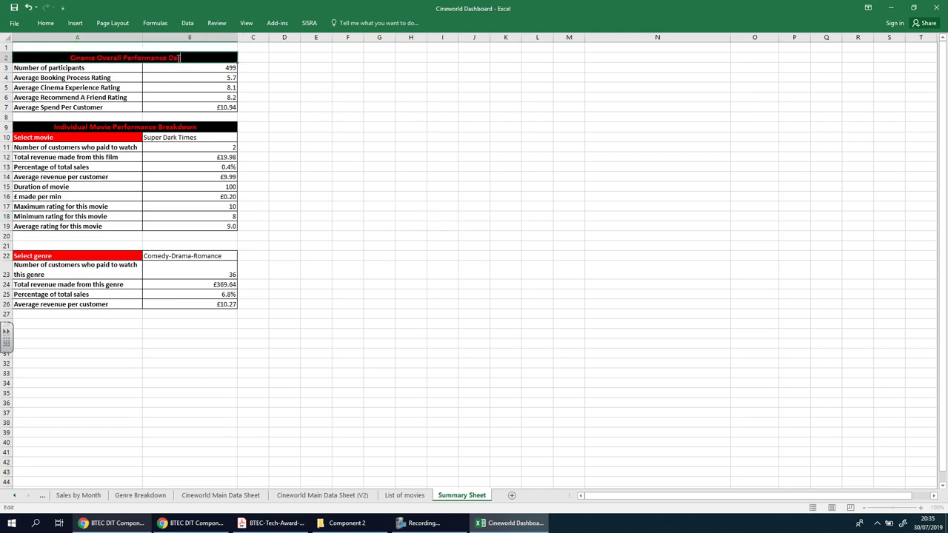
{"action": "type", "text": "ta Analysis"}
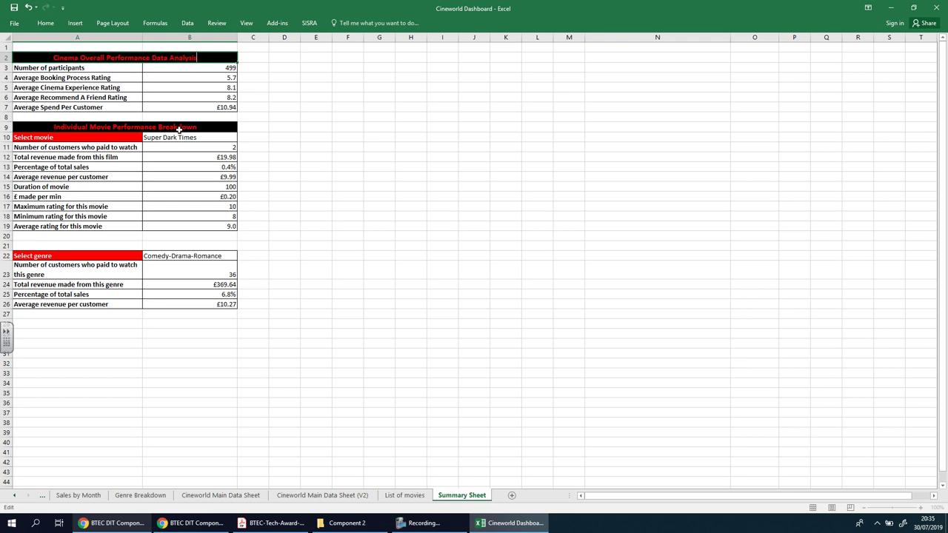
{"action": "key", "text": "Return"}
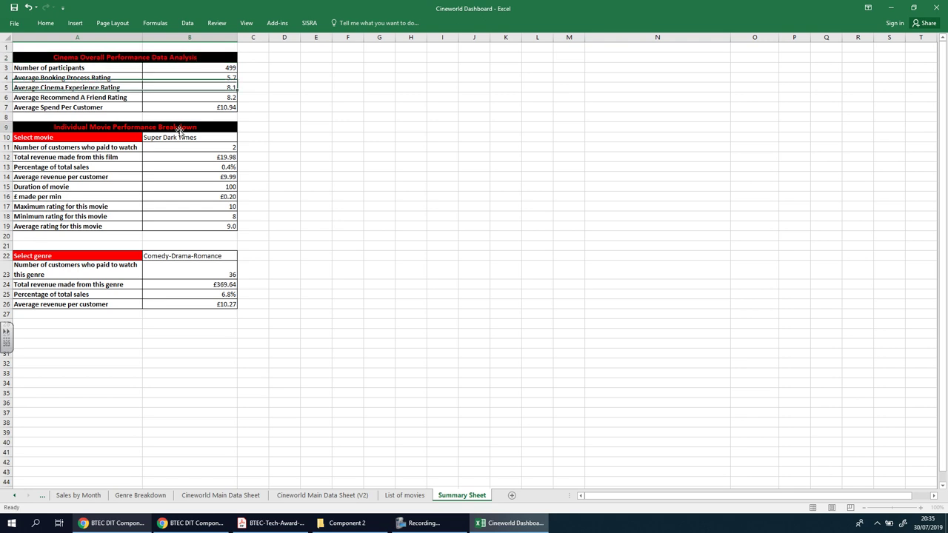
Step: Replace "Breakdown" in the row 9 heading so it reads "Individual Movie Performance Data Analysis"
{"action": "left_click", "coordinate": [169, 127]}
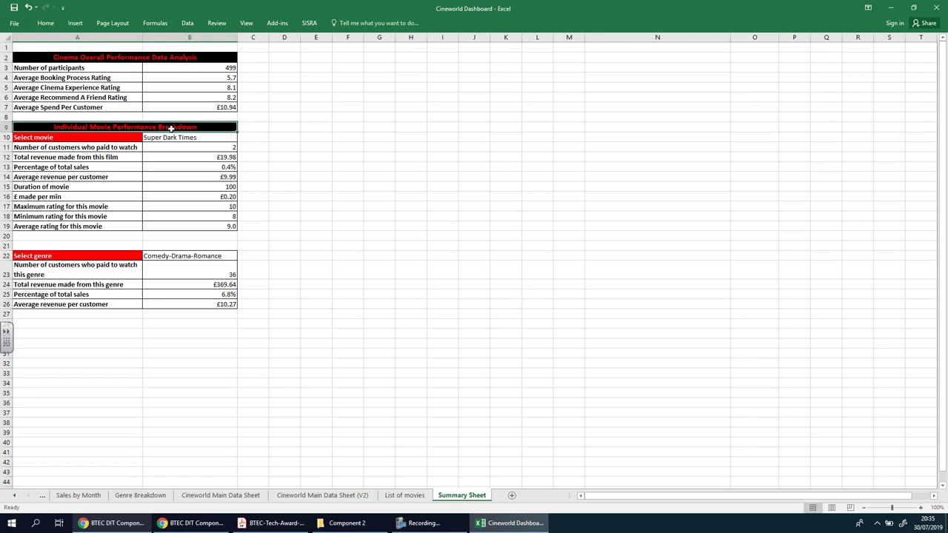
{"action": "double_click", "coordinate": [171, 128]}
{"action": "double_click", "coordinate": [173, 127]}
{"action": "type", "text": "Da"}
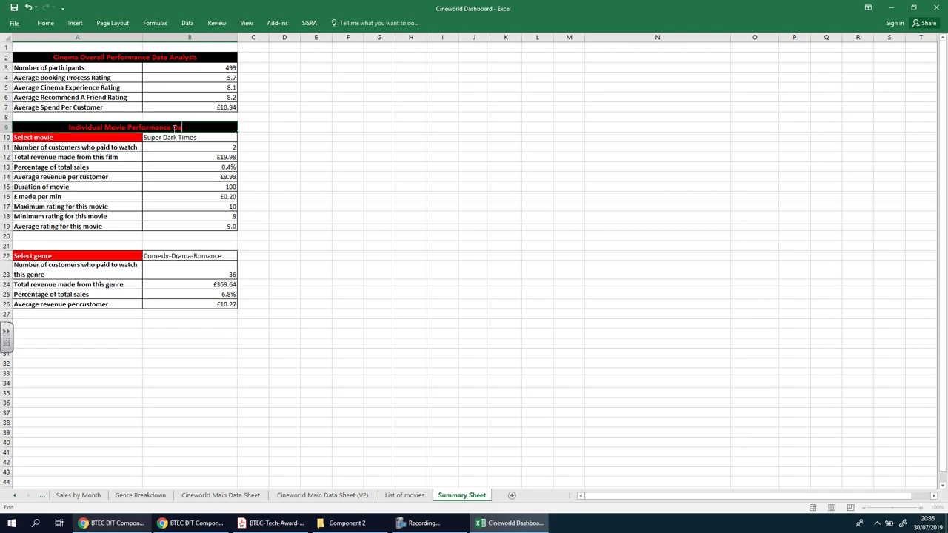
{"action": "type", "text": "ta Analysis"}
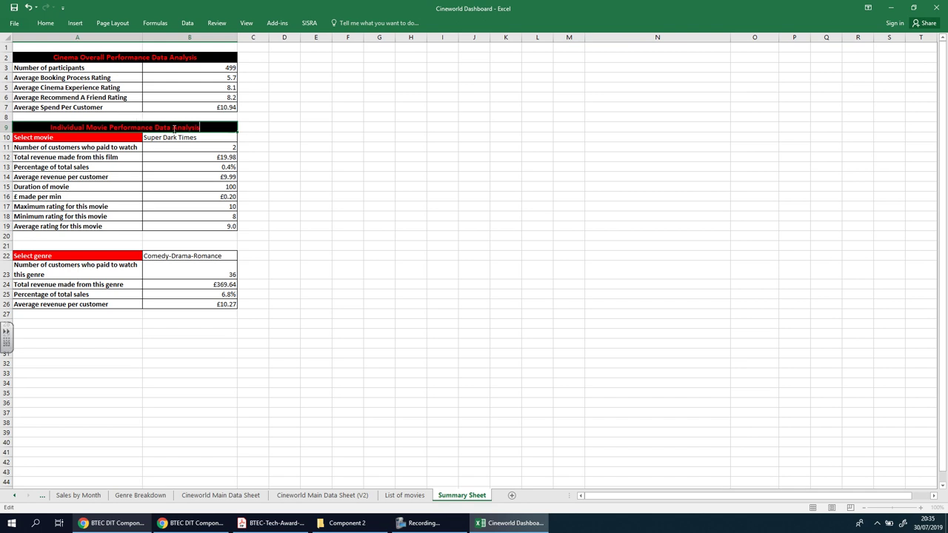
{"action": "left_click", "coordinate": [370, 206]}
Step: Copy the row 9 heading into row 21 above the genre summary block
{"action": "left_click", "coordinate": [58, 127]}
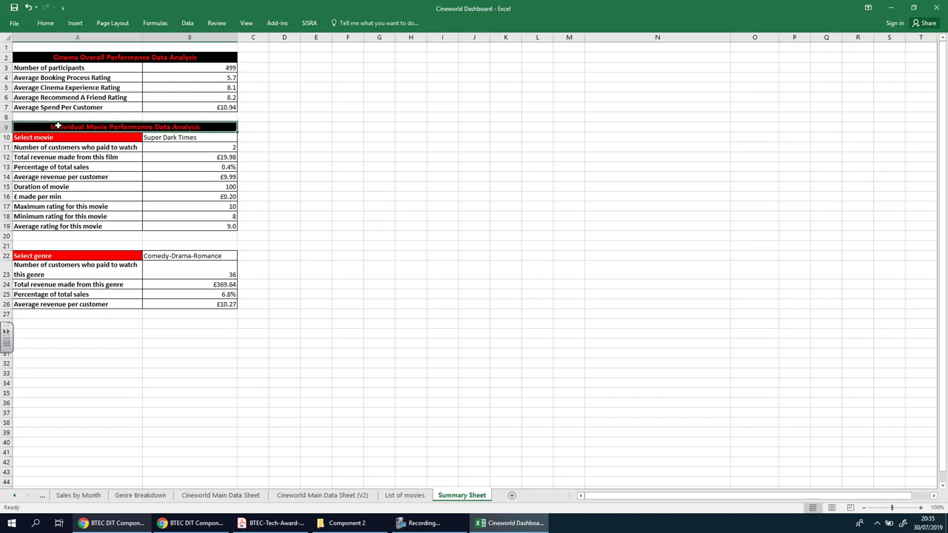
{"action": "key", "text": "ctrl+c"}
{"action": "left_click", "coordinate": [84, 246]}
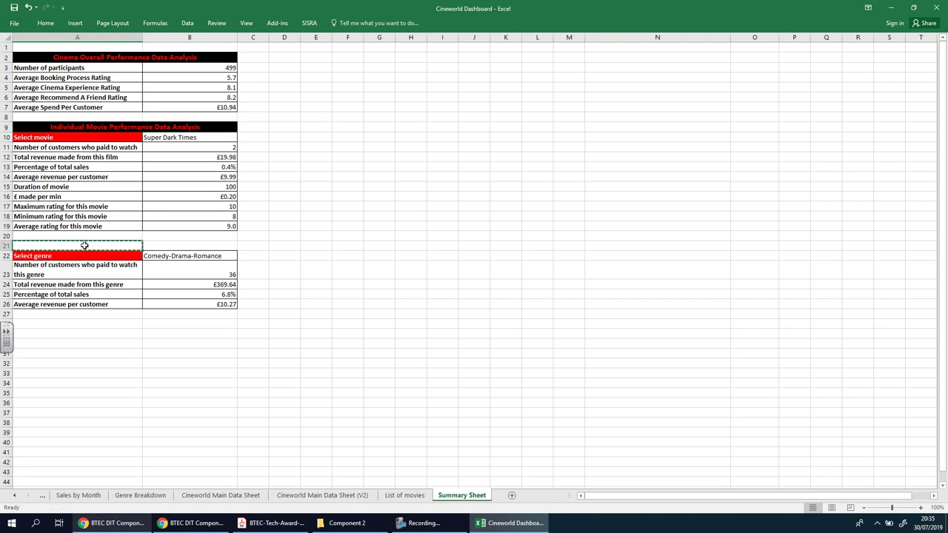
{"action": "key", "text": "ctrl+c"}
{"action": "left_click", "coordinate": [102, 127]}
{"action": "key", "text": "ctrl+c"}
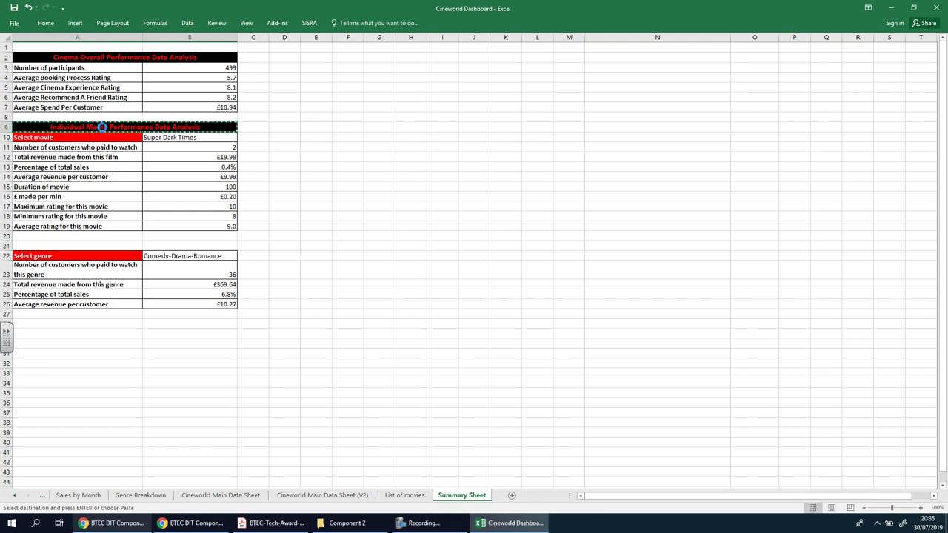
{"action": "left_click", "coordinate": [80, 246]}
{"action": "key", "text": "ctrl+v"}
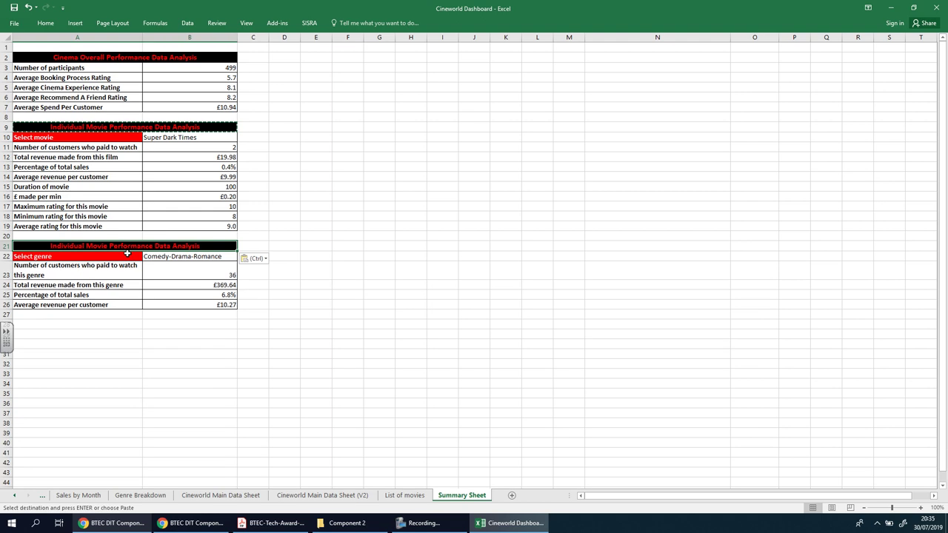
Step: Replace "Movie" in the row 21 heading so it reads "Individual Genre Performance Data Analysis"
{"action": "double_click", "coordinate": [115, 246]}
{"action": "left_click_drag", "start_coordinate": [64, 246], "coordinate": [97, 252]}
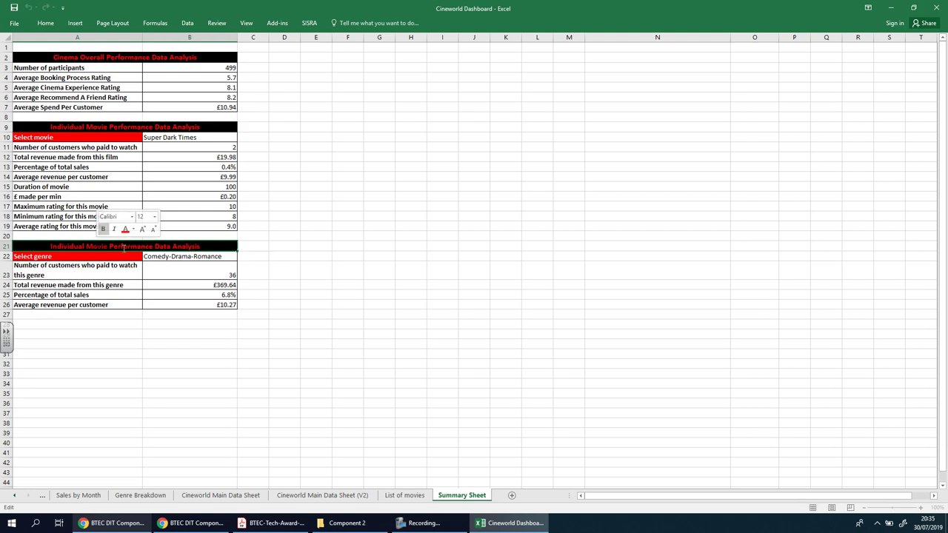
{"action": "left_click", "coordinate": [109, 246]}
{"action": "double_click", "coordinate": [99, 247]}
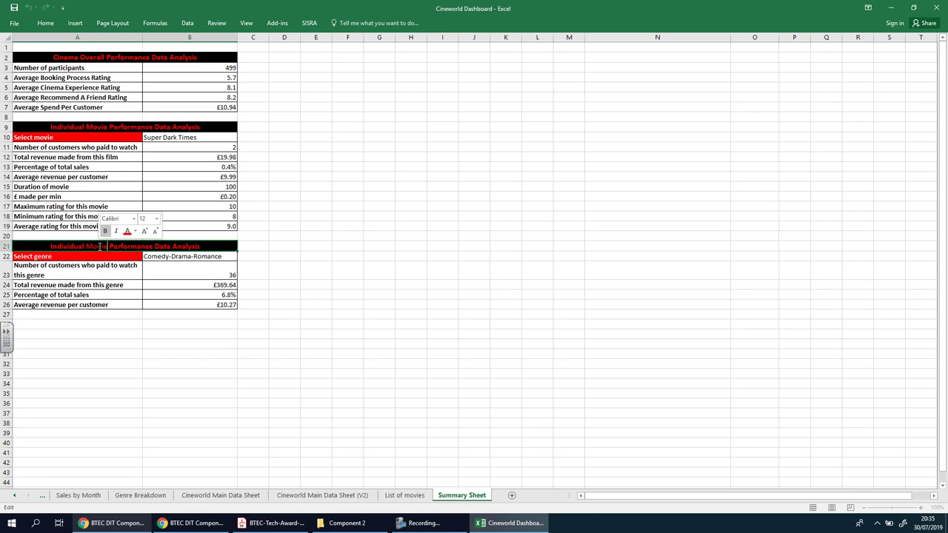
{"action": "type", "text": "Genre"}
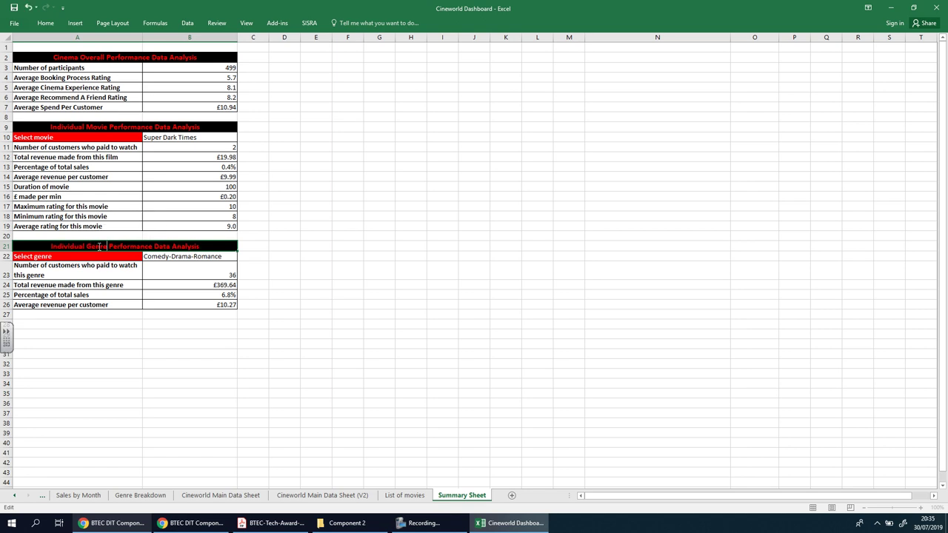
{"action": "left_click", "coordinate": [397, 236]}
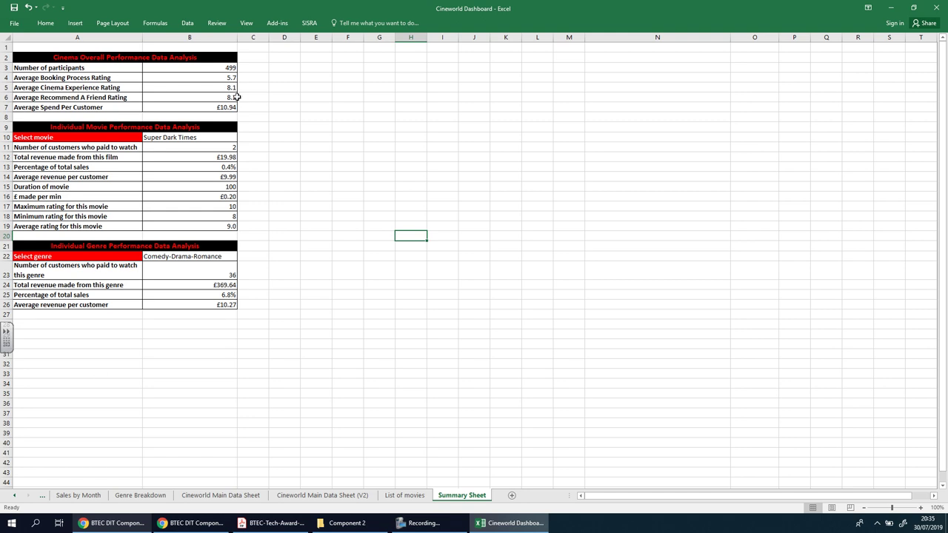
Step: Apply thick outside borders around the cinema overall performance block in A2:B7
{"action": "left_click_drag", "start_coordinate": [115, 55], "coordinate": [126, 107]}
{"action": "left_click", "coordinate": [46, 24]}
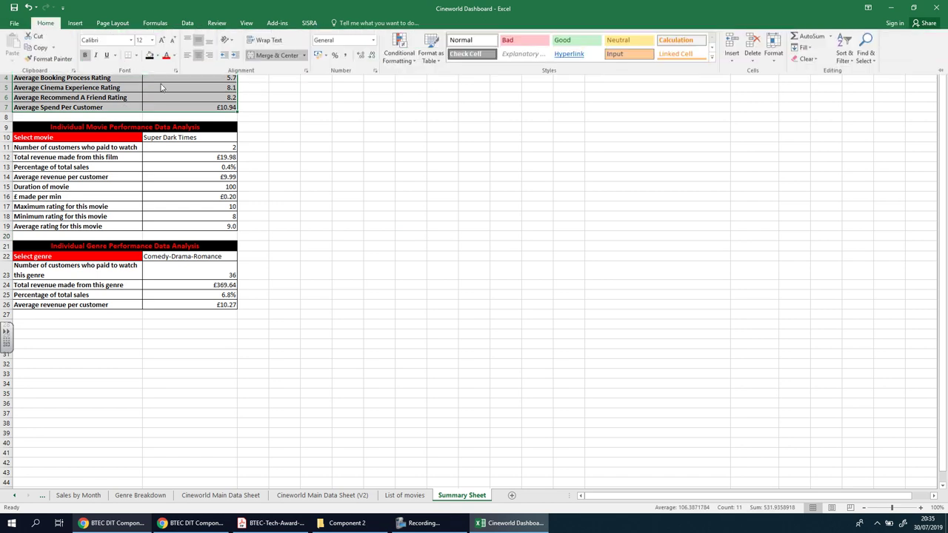
{"action": "left_click", "coordinate": [136, 55]}
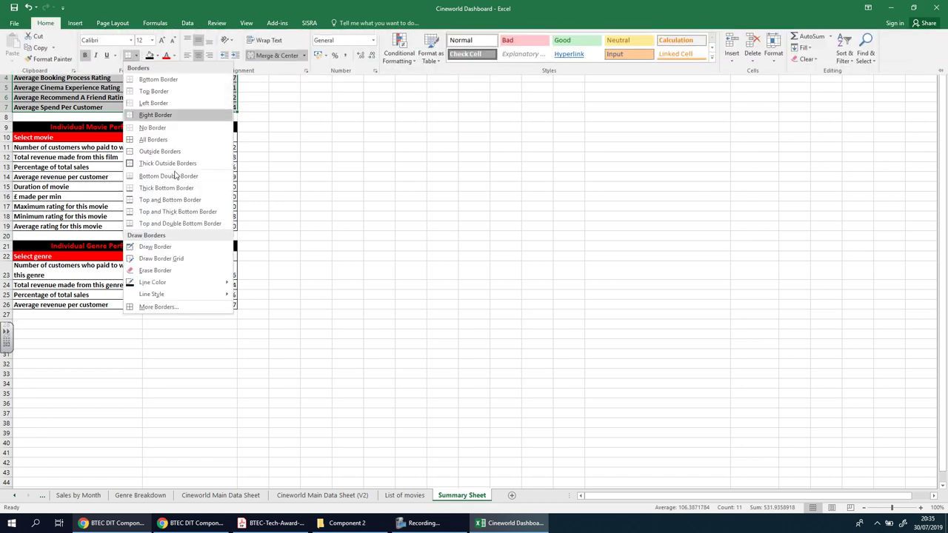
{"action": "left_click", "coordinate": [169, 170]}
{"action": "left_click", "coordinate": [400, 327]}
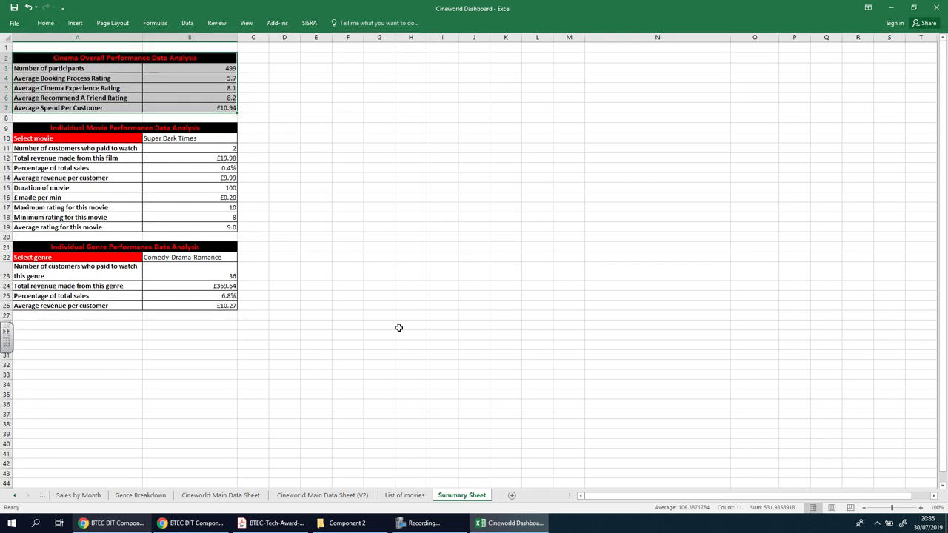
Step: Apply thick outside borders around the individual movie block in A9:B19 and the individual genre block in A21:B26
{"action": "left_click_drag", "start_coordinate": [148, 128], "coordinate": [165, 226]}
{"action": "left_click", "coordinate": [52, 25]}
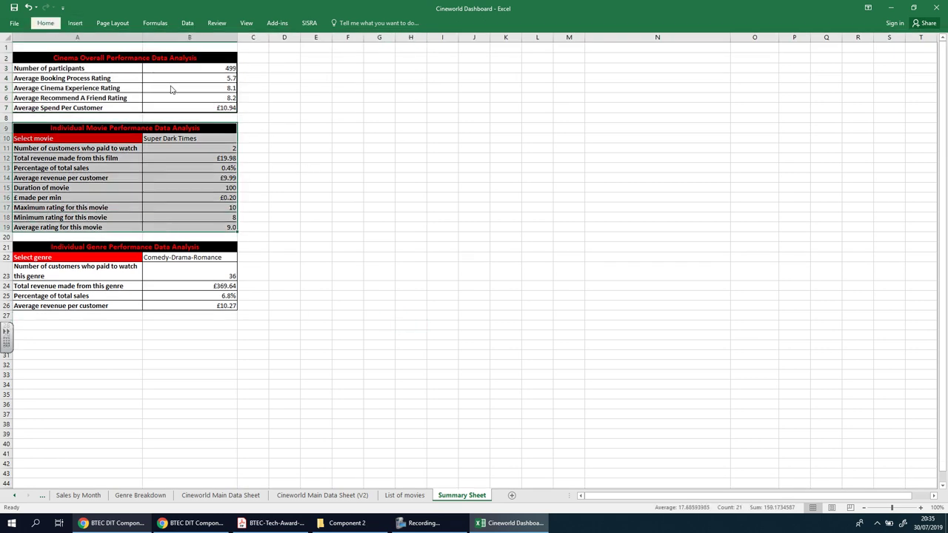
{"action": "left_click", "coordinate": [284, 252]}
{"action": "left_click_drag", "start_coordinate": [111, 249], "coordinate": [172, 308]}
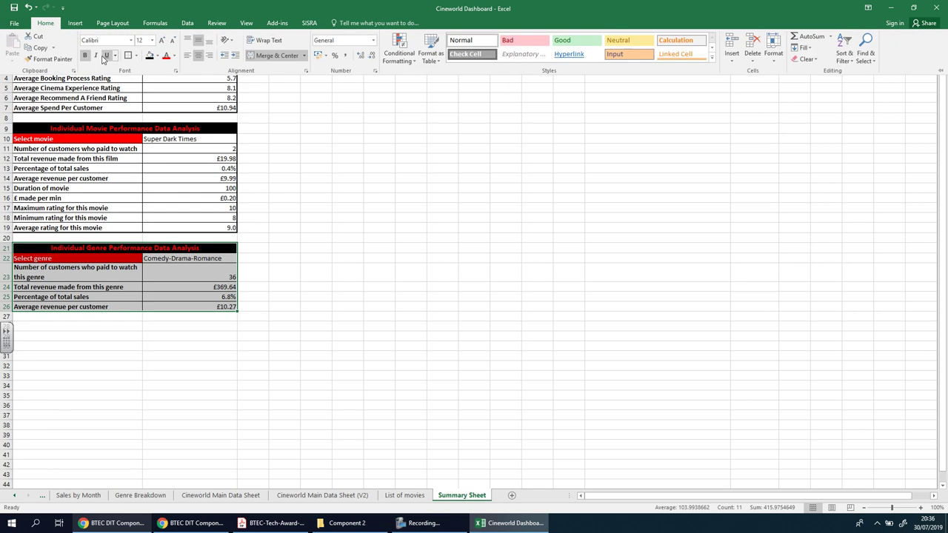
{"action": "left_click", "coordinate": [624, 342]}
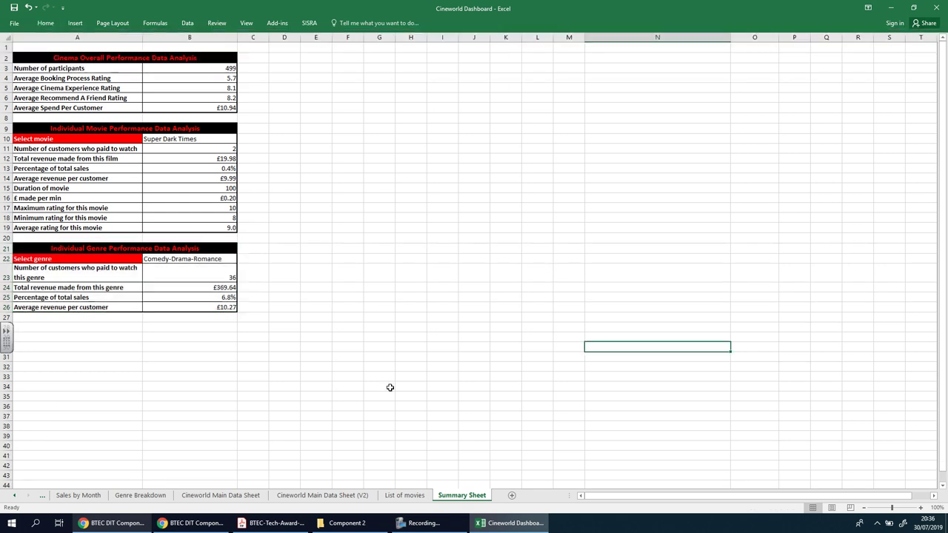
{"action": "left_click", "coordinate": [390, 384]}
{"action": "key", "text": "Left"}
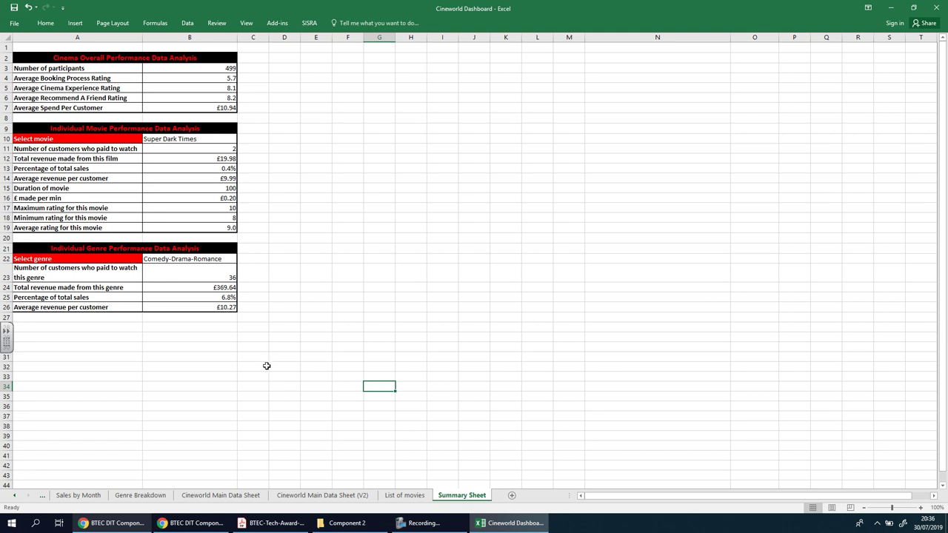
Step: Fill the movie selection cell B10 with yellow
{"action": "left_click", "coordinate": [164, 139]}
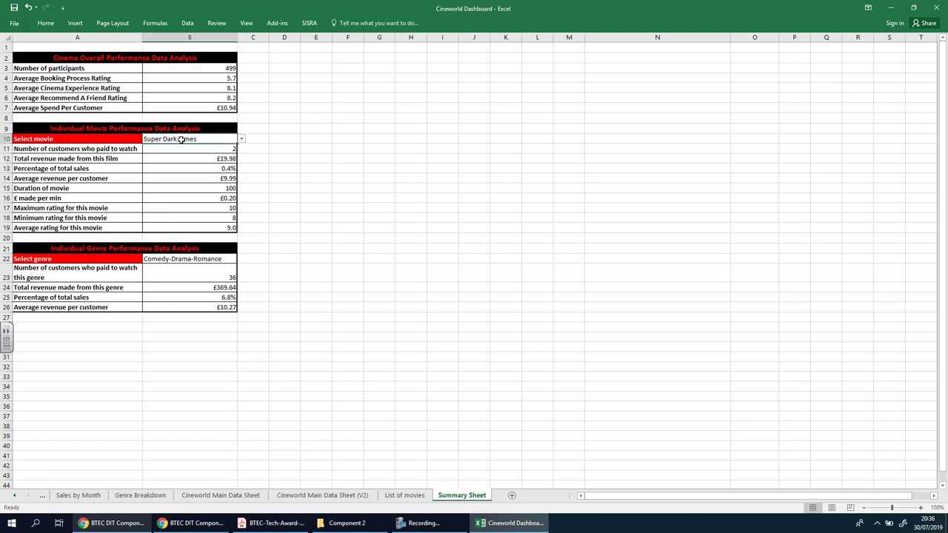
{"action": "left_click", "coordinate": [45, 23]}
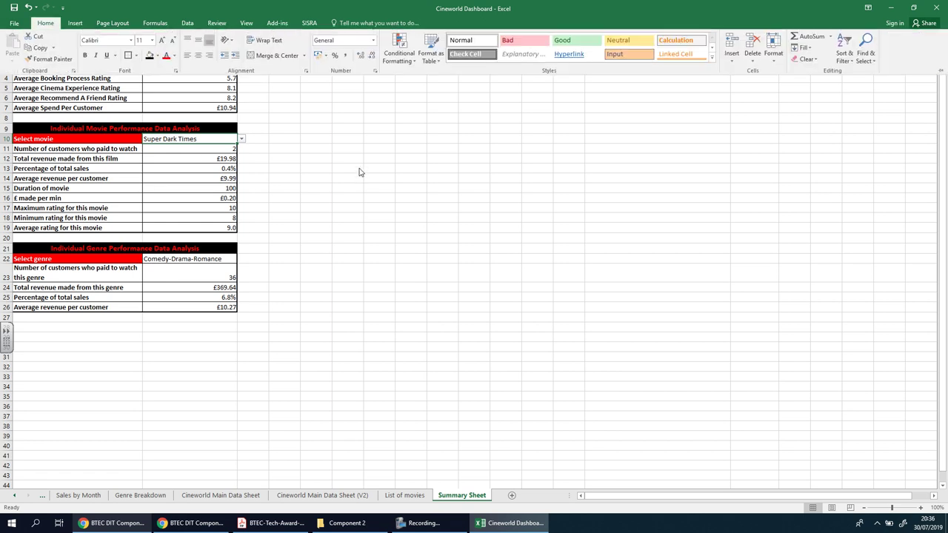
{"action": "left_click", "coordinate": [157, 56]}
{"action": "left_click", "coordinate": [174, 133]}
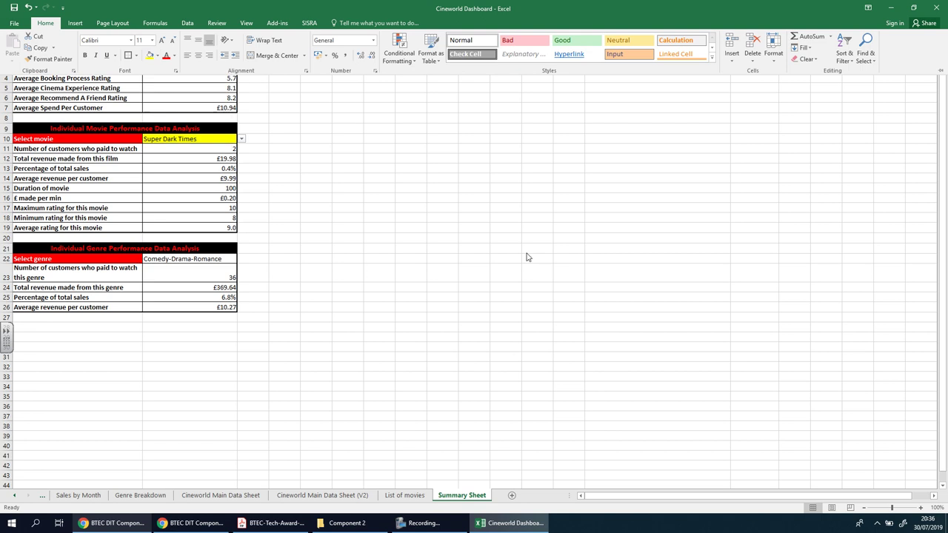
{"action": "left_click", "coordinate": [347, 297]}
Step: Fill the genre selection cell B22 with the same yellow
{"action": "left_click", "coordinate": [200, 259]}
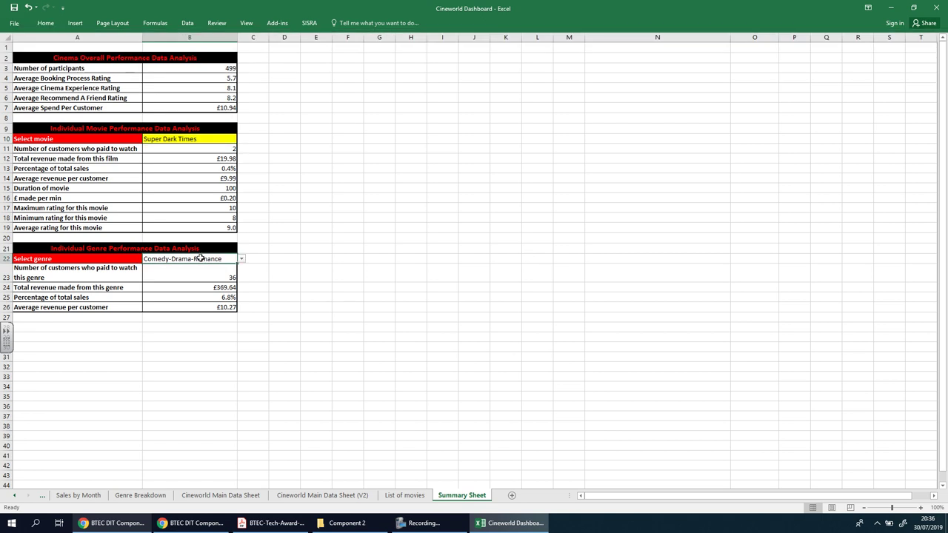
{"action": "left_click", "coordinate": [47, 24]}
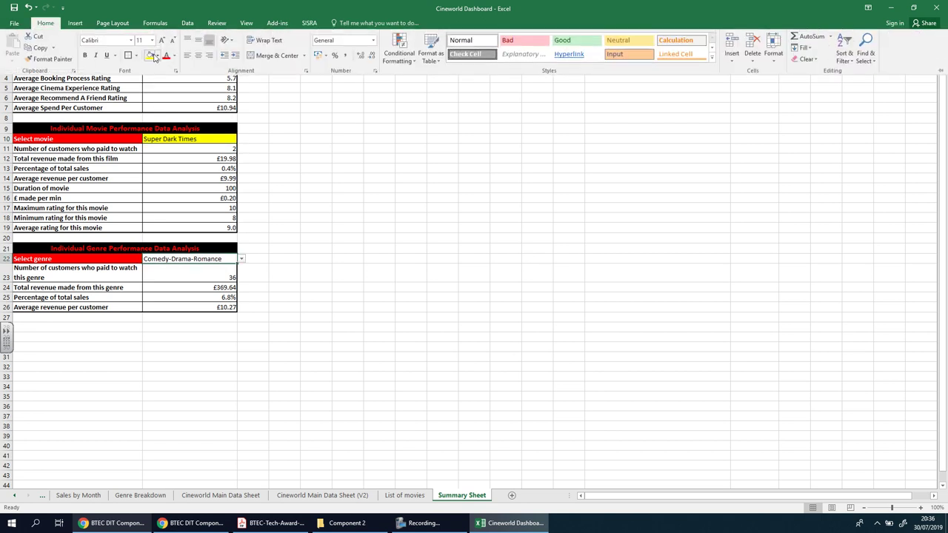
{"action": "left_click", "coordinate": [150, 55]}
{"action": "left_click", "coordinate": [288, 392]}
Step: Set the selected movie in B10 to "Shape of Water, The"
{"action": "left_click", "coordinate": [232, 140]}
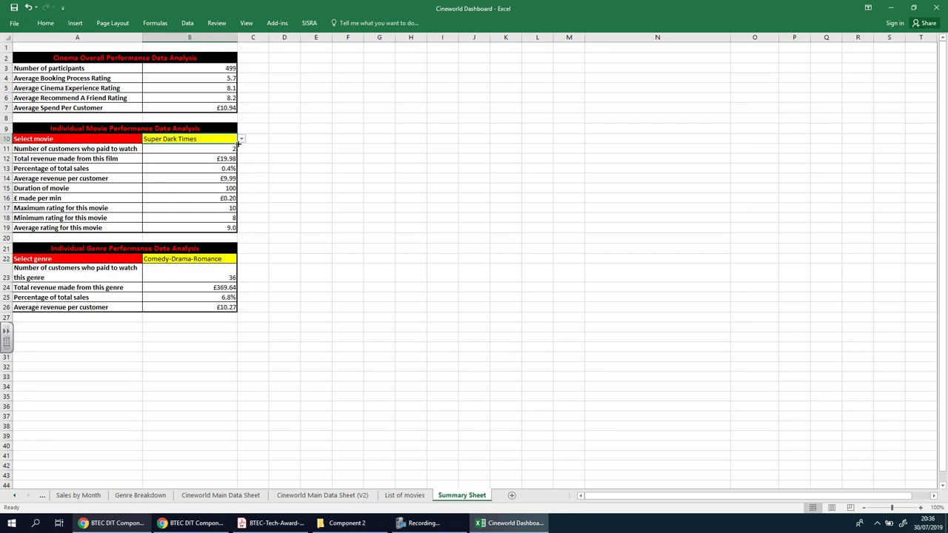
{"action": "left_click", "coordinate": [240, 139]}
{"action": "left_click", "coordinate": [188, 164]}
{"action": "left_click", "coordinate": [419, 269]}
Step: Set the selected movie in B10 to "Star Wars: The Last Jedi"
{"action": "left_click", "coordinate": [231, 139]}
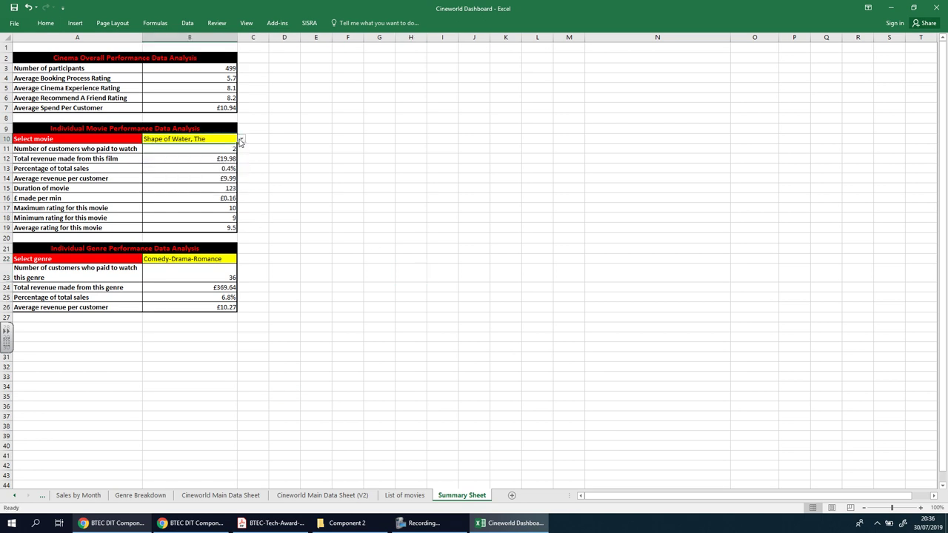
{"action": "left_click", "coordinate": [241, 139]}
{"action": "left_click", "coordinate": [219, 175]}
{"action": "left_click", "coordinate": [342, 348]}
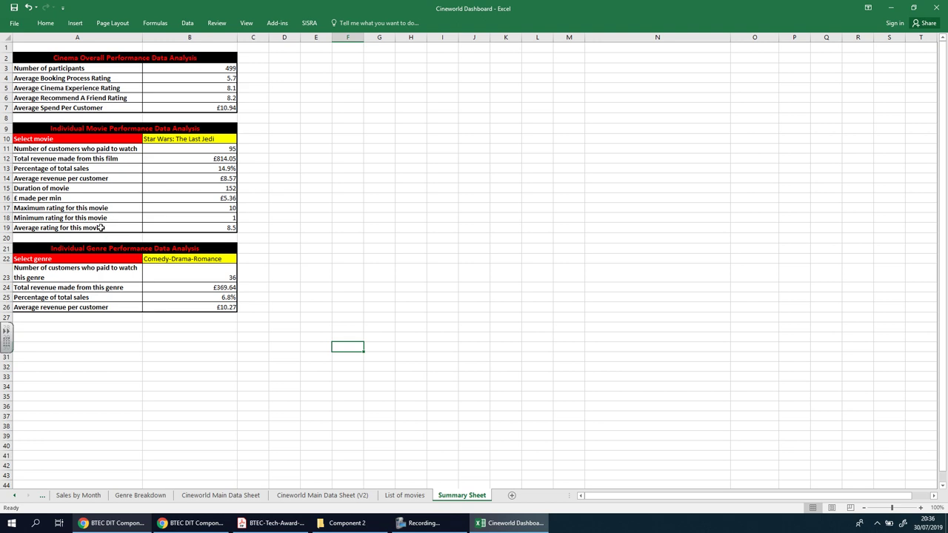
Step: Select the maximum, minimum and average movie ratings in A17:B19 and open the recommended charts for them
{"action": "left_click_drag", "start_coordinate": [83, 208], "coordinate": [178, 227]}
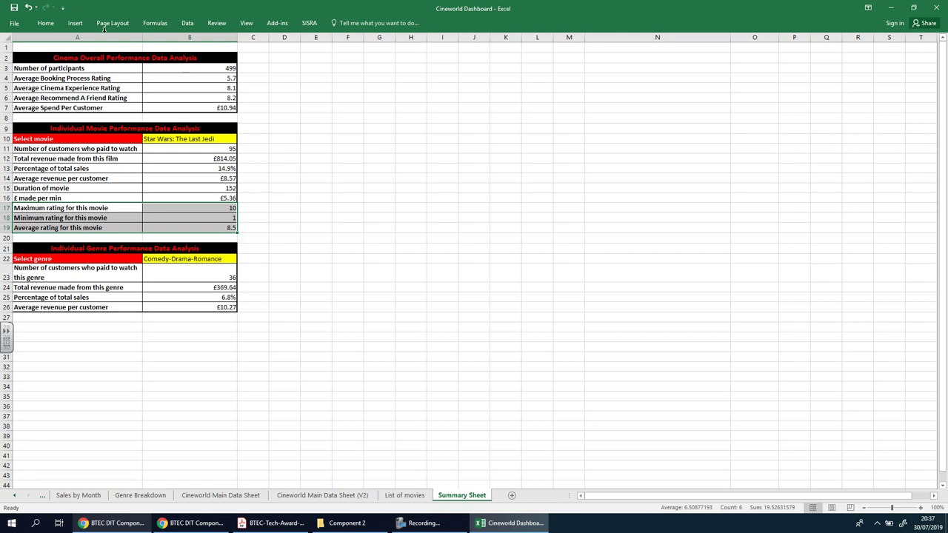
{"action": "left_click", "coordinate": [76, 24]}
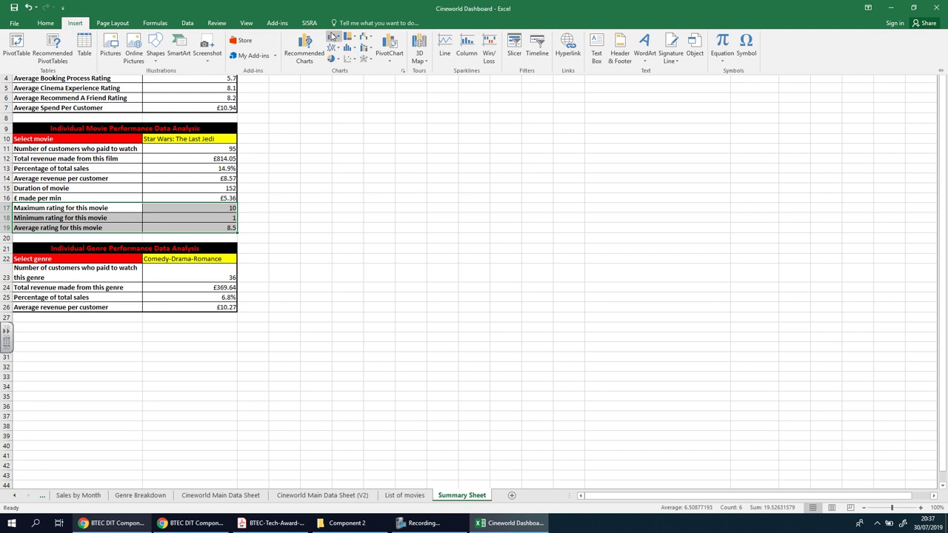
{"action": "left_click", "coordinate": [311, 52]}
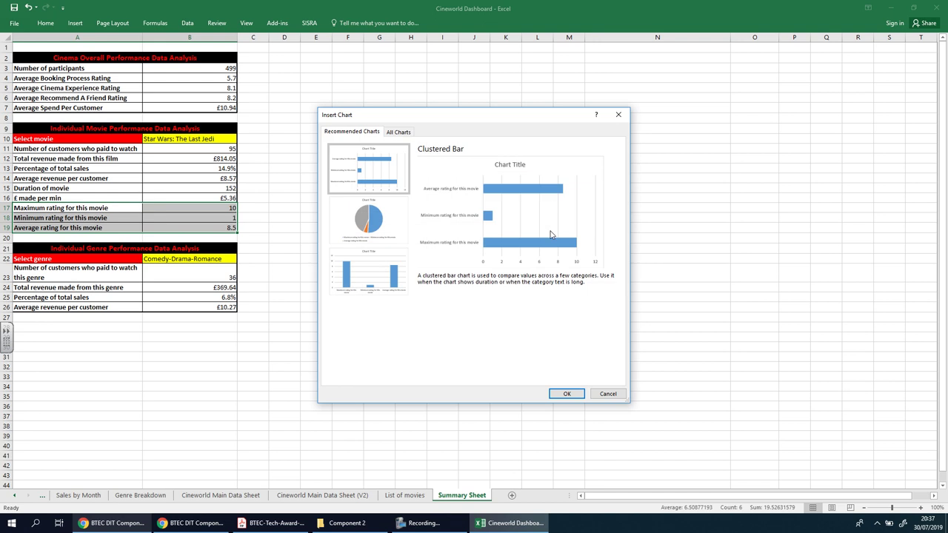
Step: Preview the recommended charts and the full range of chart types, from Column through Combo, for the movie ratings
{"action": "left_click", "coordinate": [374, 229]}
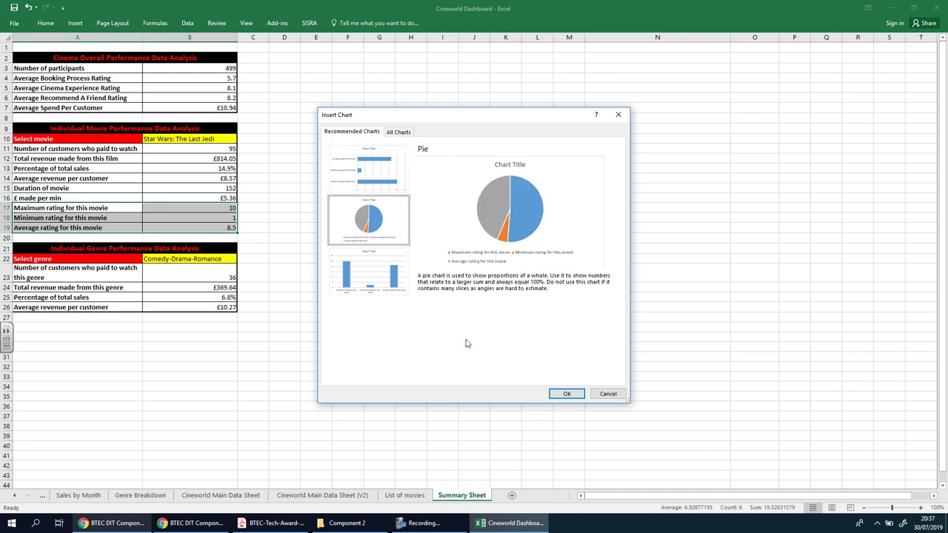
{"action": "left_click", "coordinate": [385, 176]}
{"action": "left_click", "coordinate": [368, 275]}
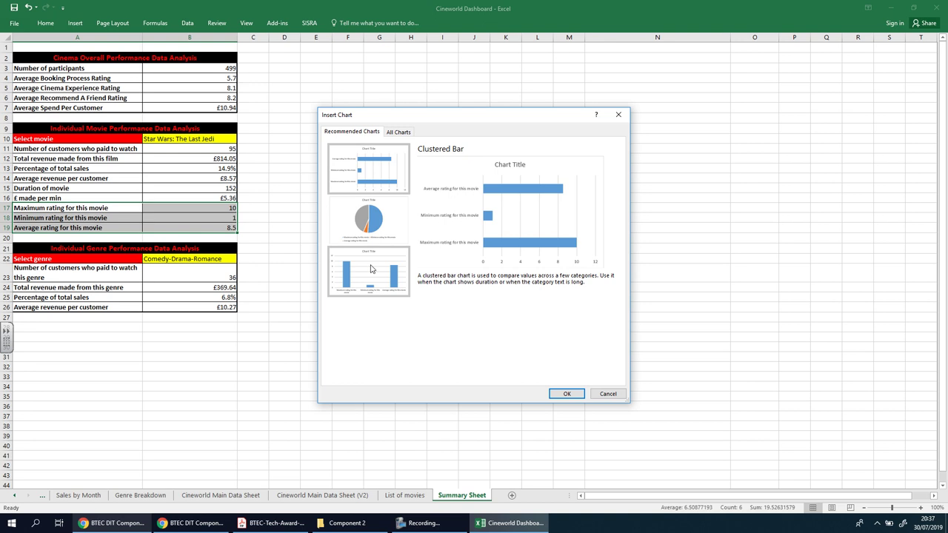
{"action": "left_click", "coordinate": [378, 174]}
{"action": "left_click", "coordinate": [398, 133]}
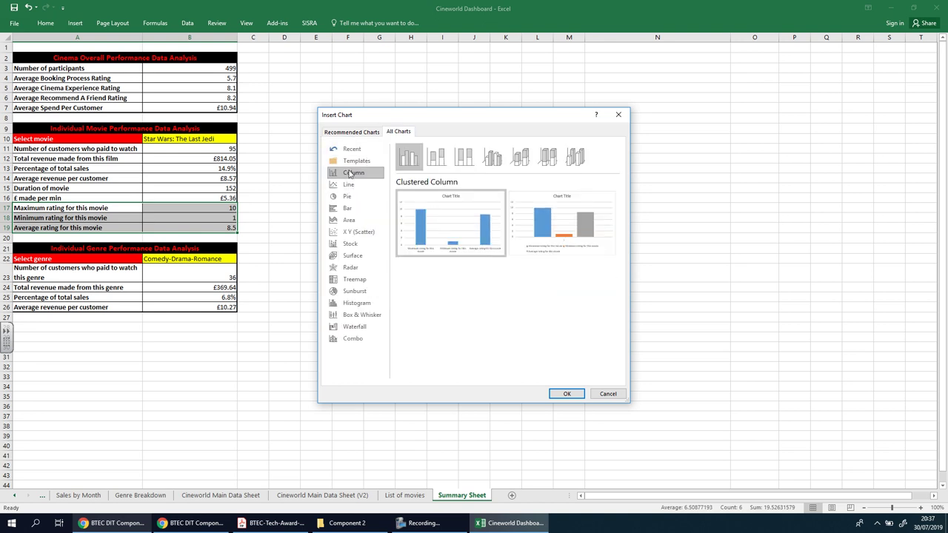
{"action": "mouse_move", "coordinate": [574, 223]}
{"action": "left_click", "coordinate": [436, 157]}
{"action": "left_click", "coordinate": [467, 157]}
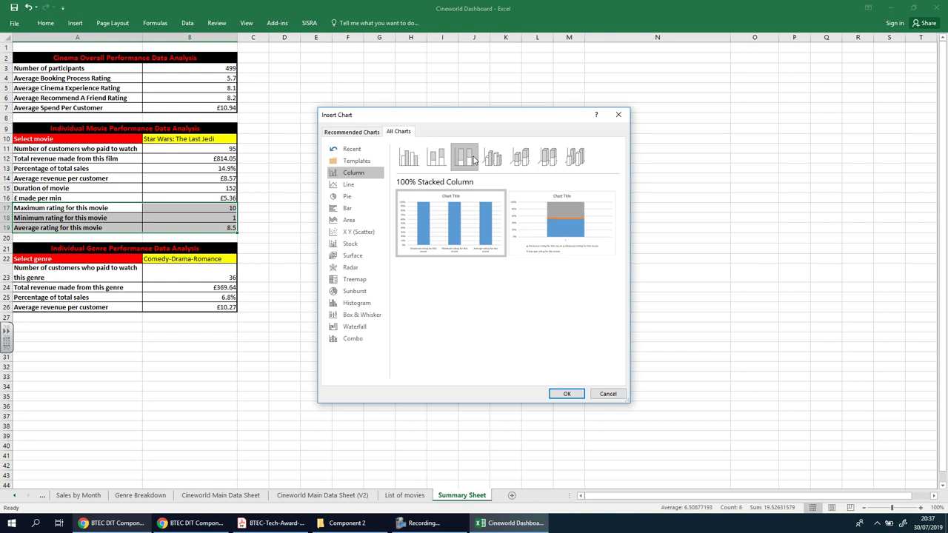
{"action": "left_click", "coordinate": [348, 185]}
{"action": "left_click", "coordinate": [347, 197]}
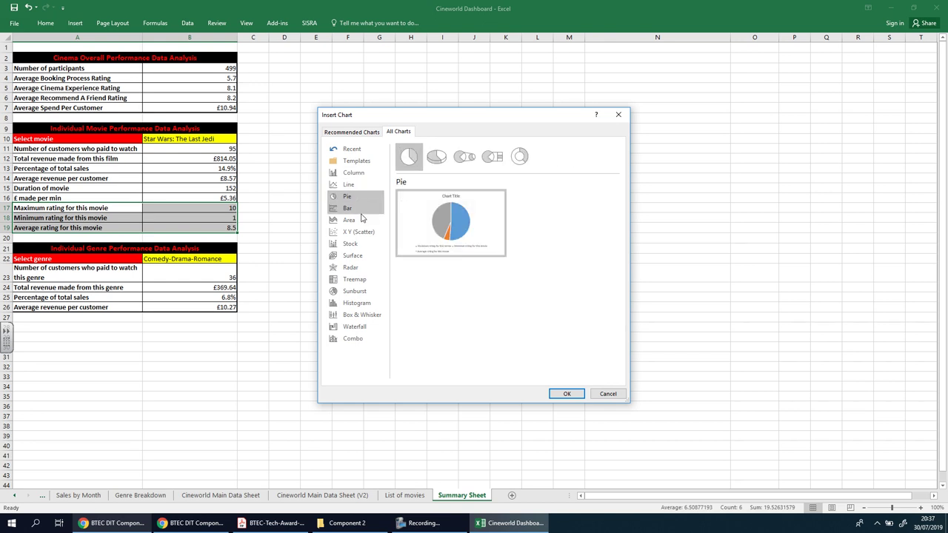
{"action": "left_click", "coordinate": [361, 212]}
{"action": "left_click", "coordinate": [363, 222]}
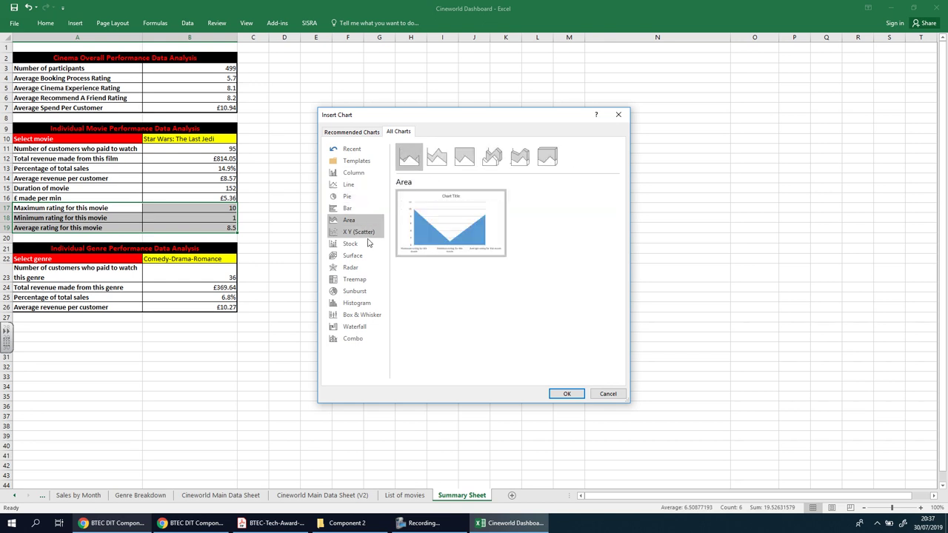
{"action": "left_click", "coordinate": [363, 233]}
{"action": "left_click", "coordinate": [366, 246]}
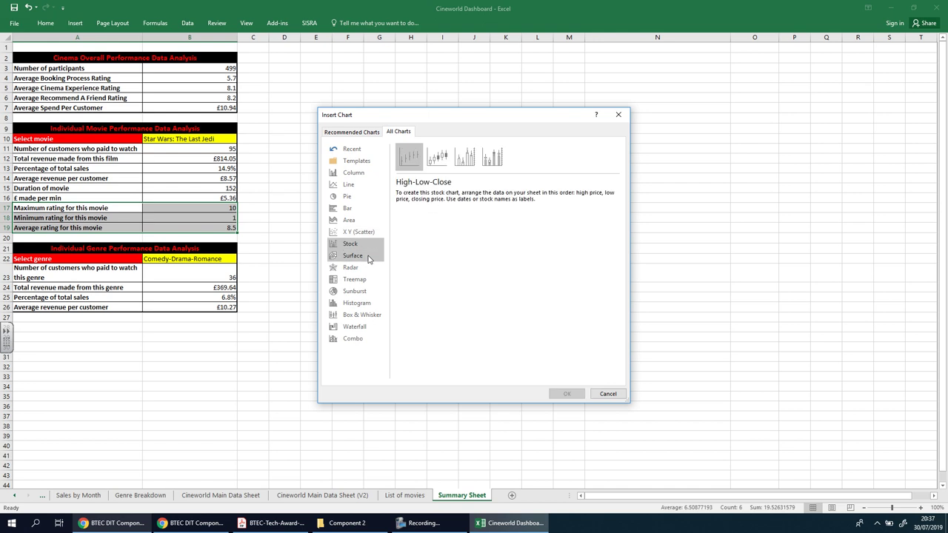
{"action": "left_click", "coordinate": [366, 256]}
{"action": "left_click", "coordinate": [366, 268]}
{"action": "left_click", "coordinate": [366, 293]}
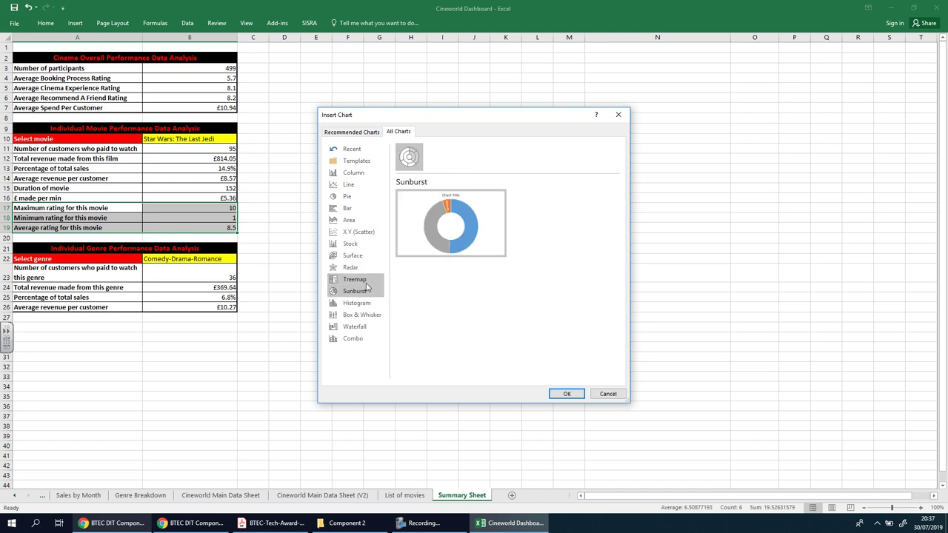
{"action": "left_click", "coordinate": [366, 285]}
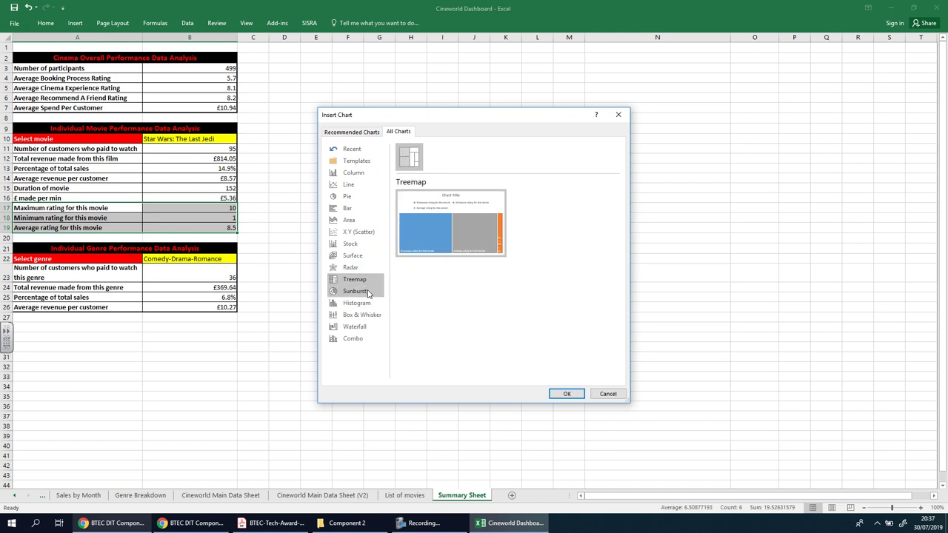
{"action": "left_click", "coordinate": [371, 304]}
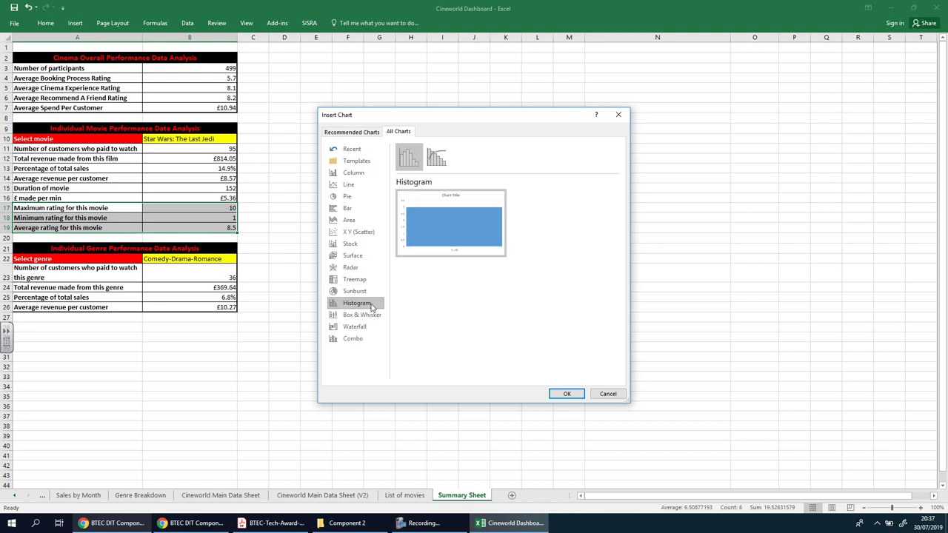
{"action": "left_click", "coordinate": [372, 315]}
{"action": "left_click", "coordinate": [372, 326]}
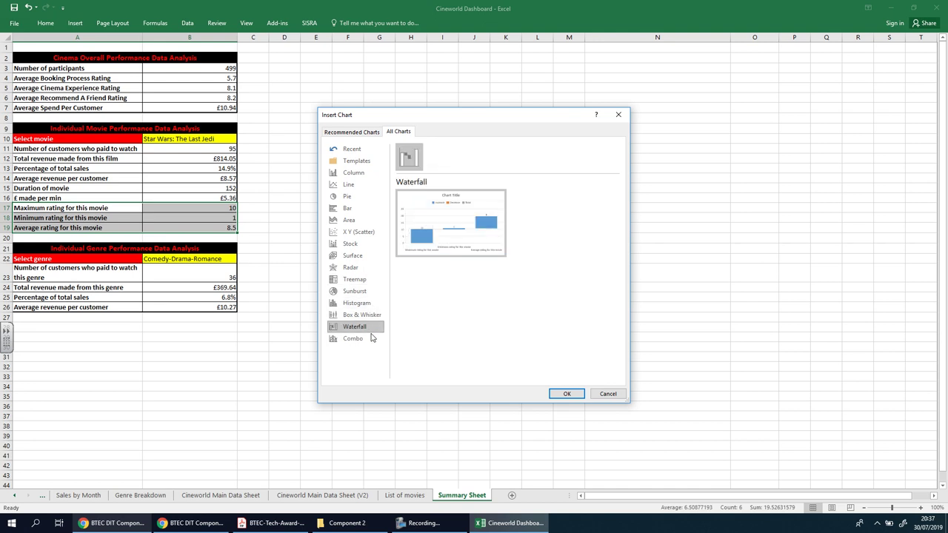
{"action": "left_click", "coordinate": [372, 340]}
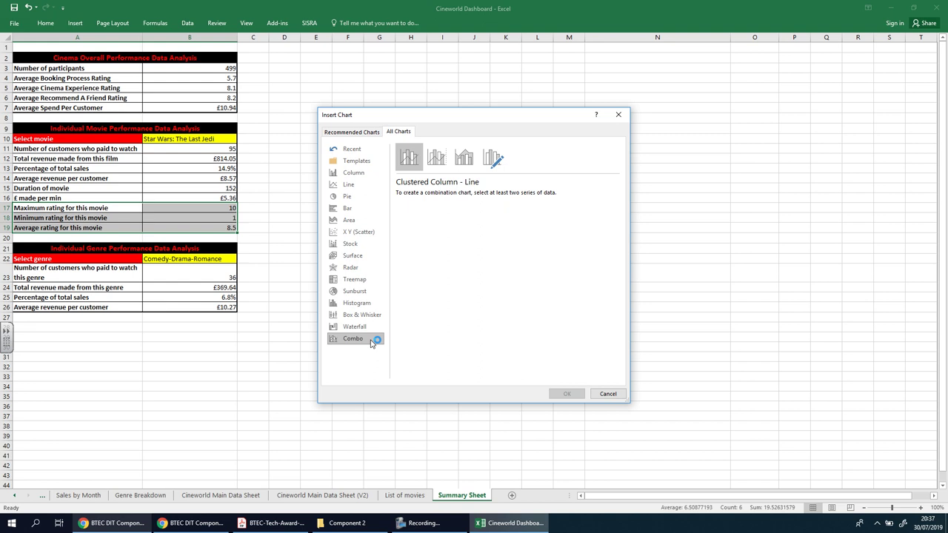
Step: Insert a clustered column chart of the movie ratings with maximum, minimum and average as separate coloured series
{"action": "left_click", "coordinate": [363, 174]}
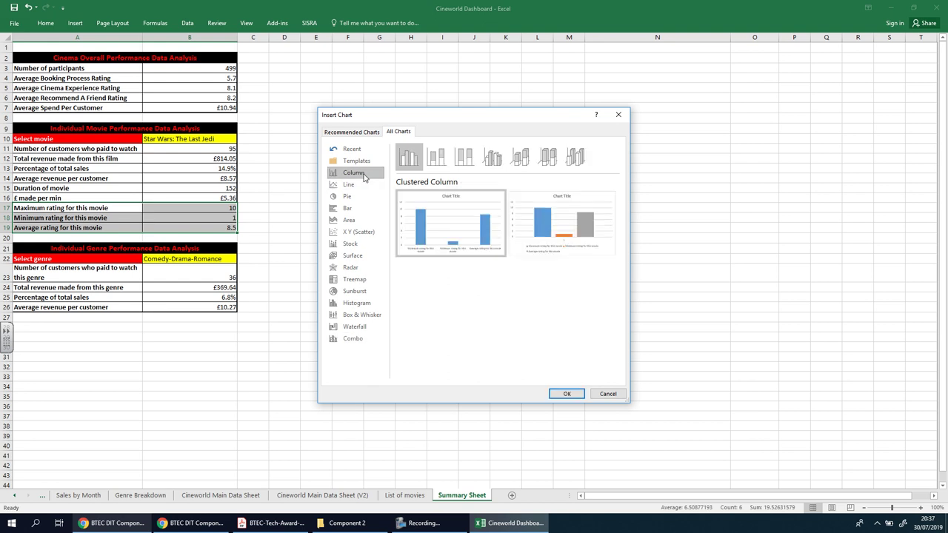
{"action": "mouse_move", "coordinate": [478, 238]}
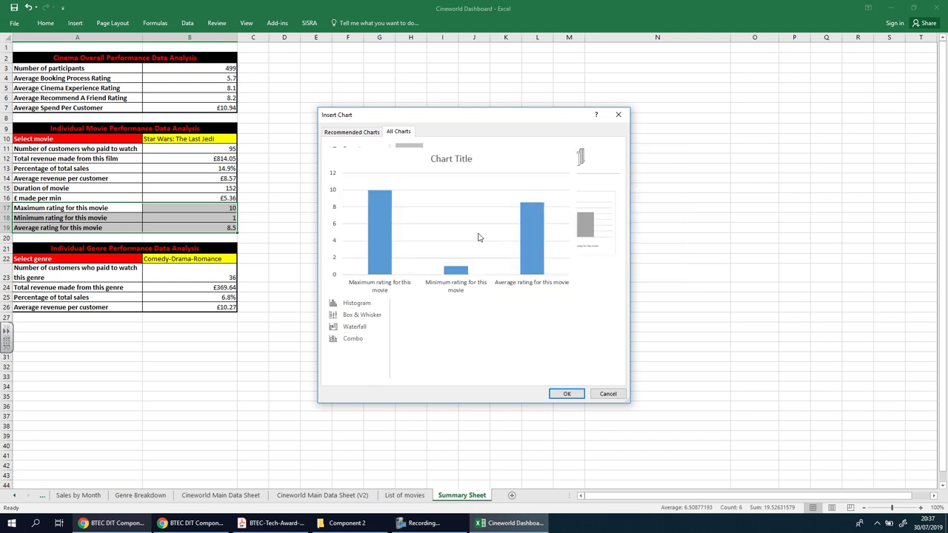
{"action": "mouse_move", "coordinate": [535, 229]}
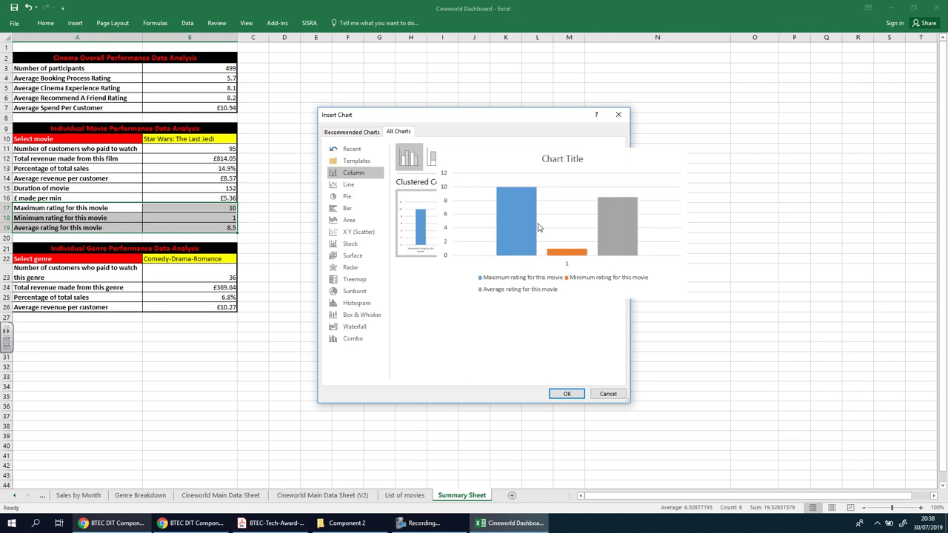
{"action": "left_click", "coordinate": [566, 394]}
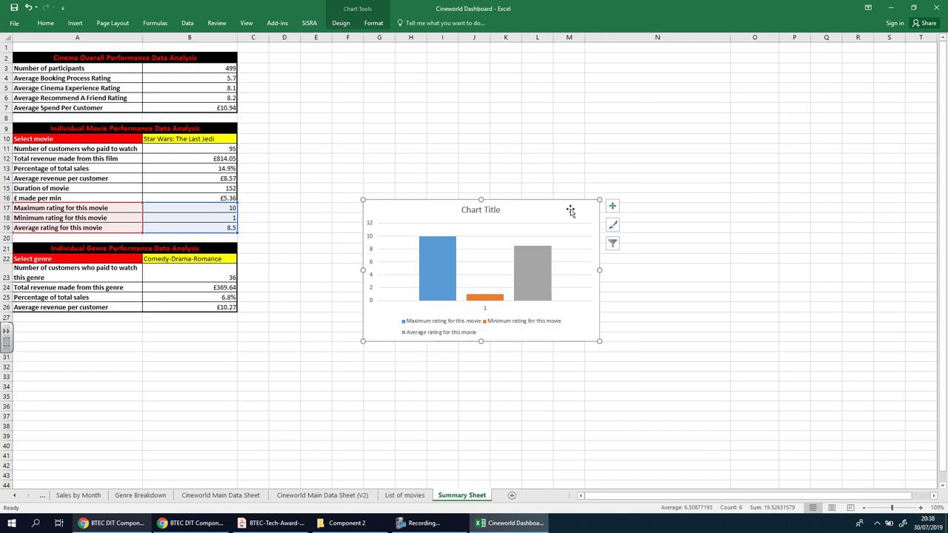
Step: Place the ratings chart beside the Individual Movie Performance block and enlarge it to span rows 9 to 26
{"action": "left_click_drag", "start_coordinate": [571, 211], "coordinate": [466, 138]}
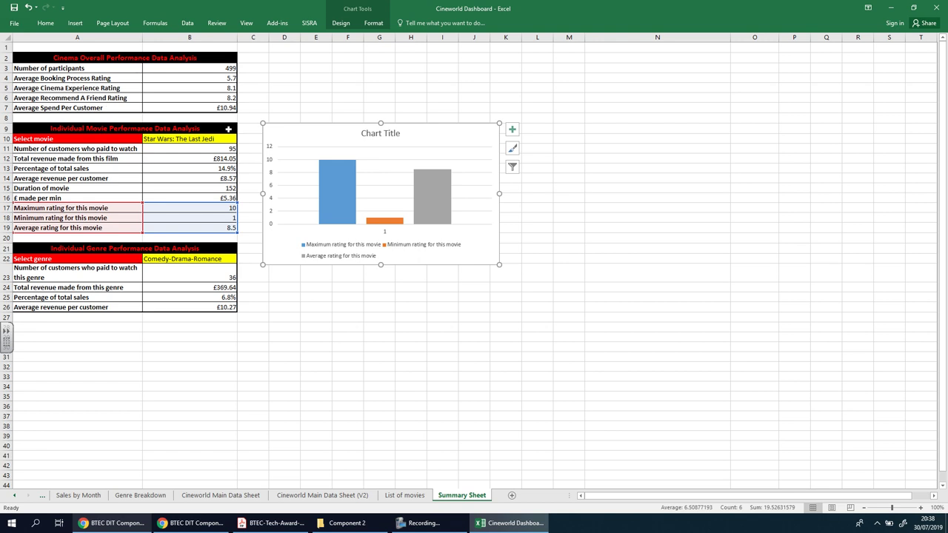
{"action": "mouse_move", "coordinate": [328, 134]}
{"action": "left_mouse_down"}
{"action": "mouse_move", "coordinate": [311, 139]}
{"action": "mouse_move", "coordinate": [323, 137]}
{"action": "left_mouse_up"}
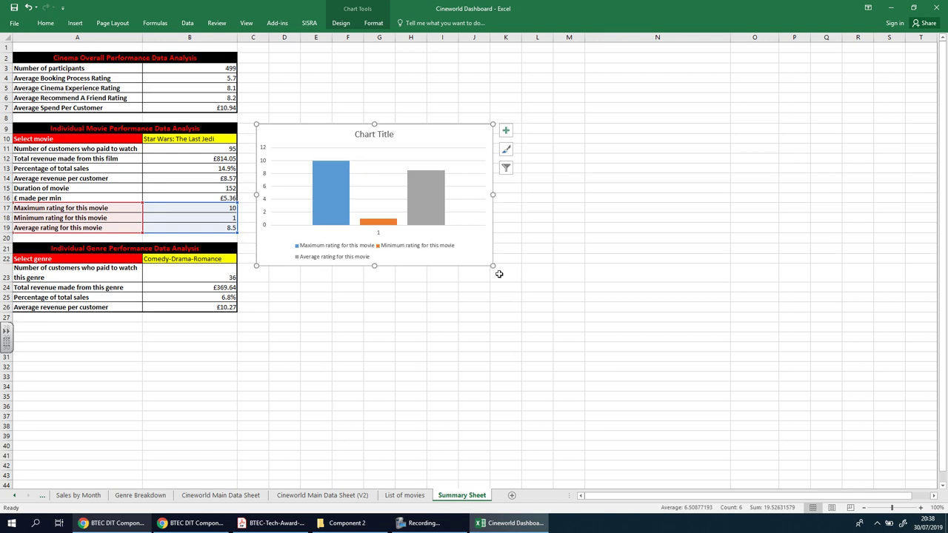
{"action": "left_click_drag", "start_coordinate": [492, 265], "coordinate": [500, 312]}
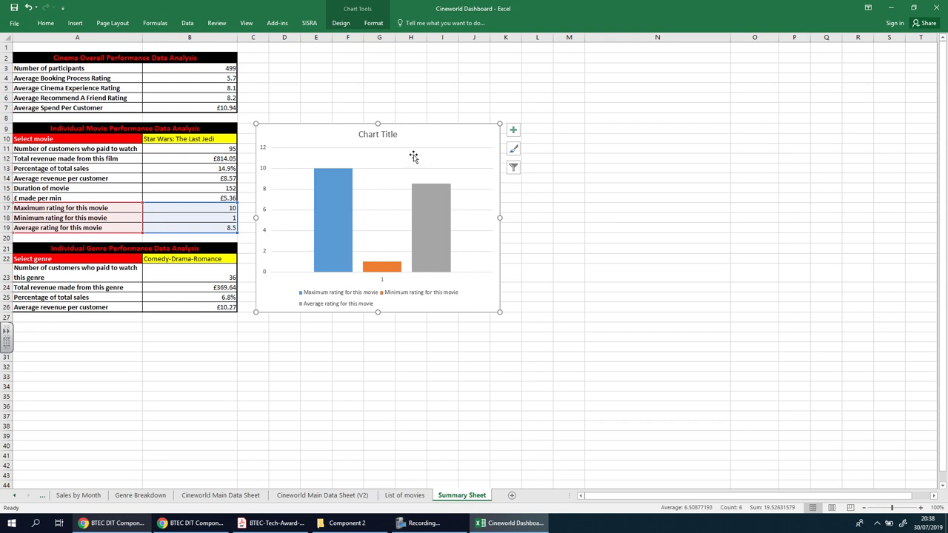
{"action": "left_click", "coordinate": [383, 133]}
{"action": "left_click", "coordinate": [374, 135]}
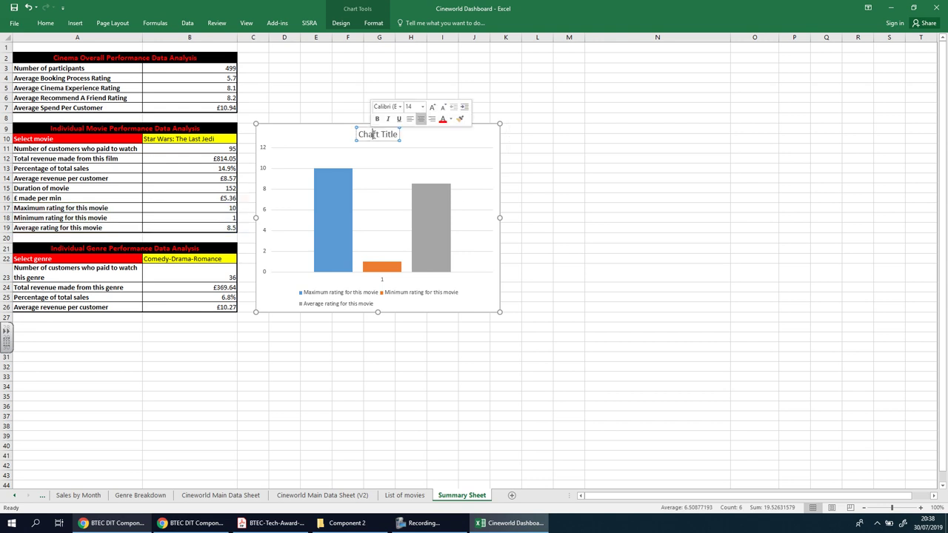
{"action": "left_click_drag", "start_coordinate": [358, 134], "coordinate": [401, 134]}
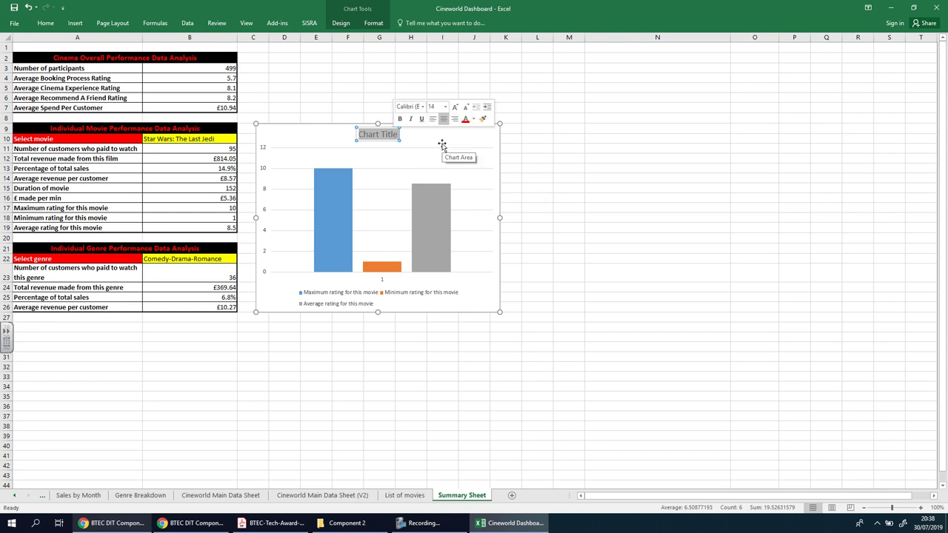
{"action": "right_click", "coordinate": [391, 141]}
{"action": "left_click", "coordinate": [460, 207]}
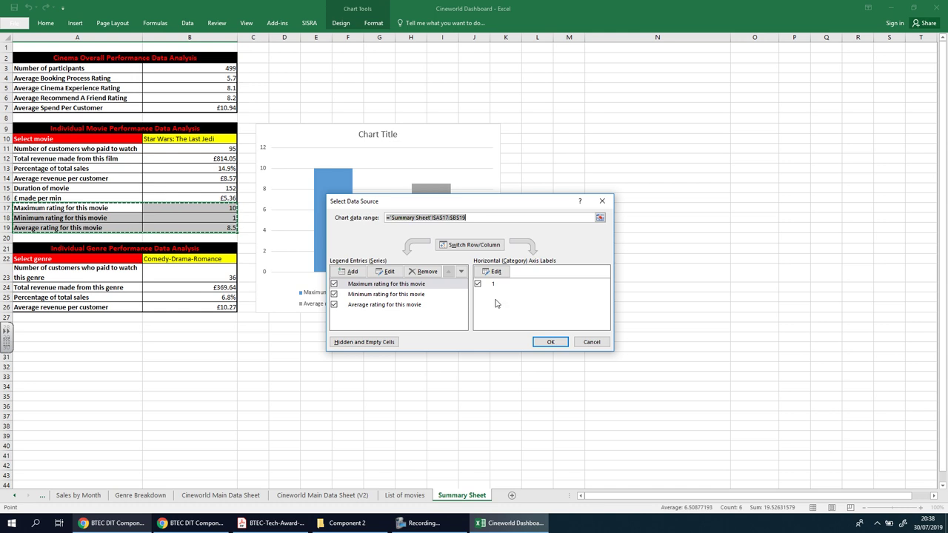
{"action": "left_click", "coordinate": [599, 341]}
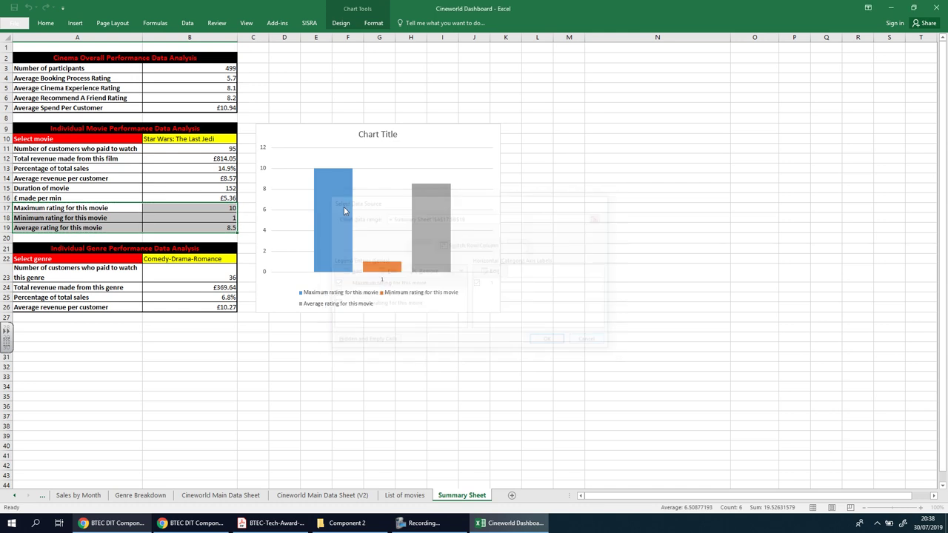
Step: Examine the available chart elements and the formatting options for the title of the ratings chart
{"action": "right_click", "coordinate": [337, 132]}
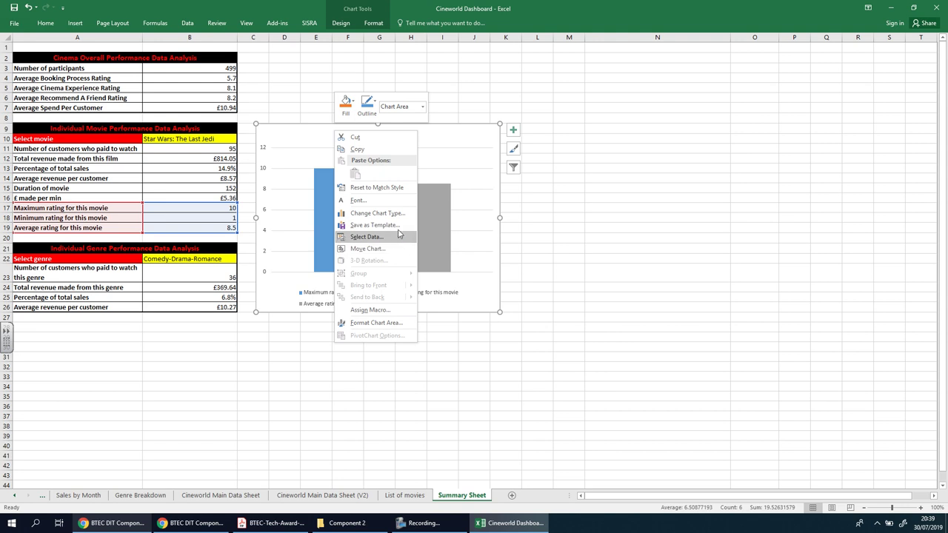
{"action": "left_click", "coordinate": [348, 22]}
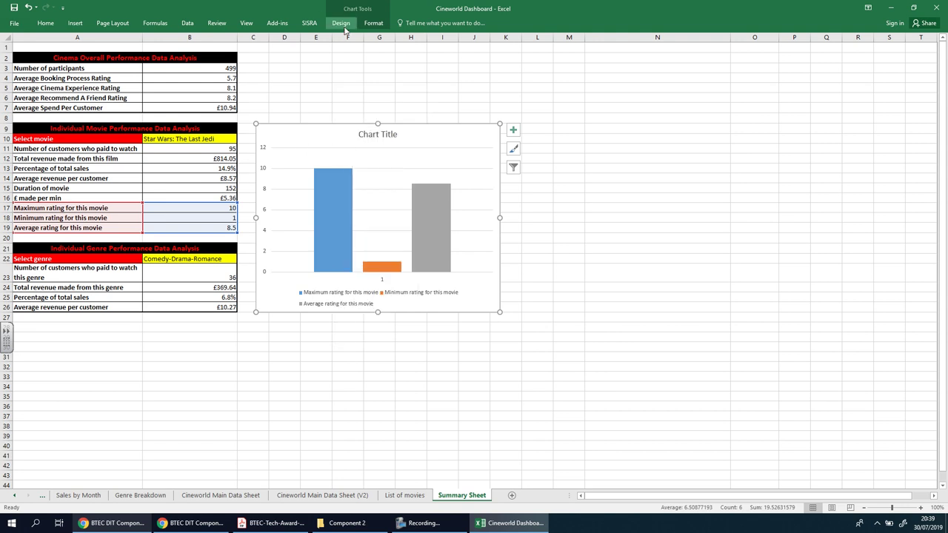
{"action": "left_click", "coordinate": [340, 23]}
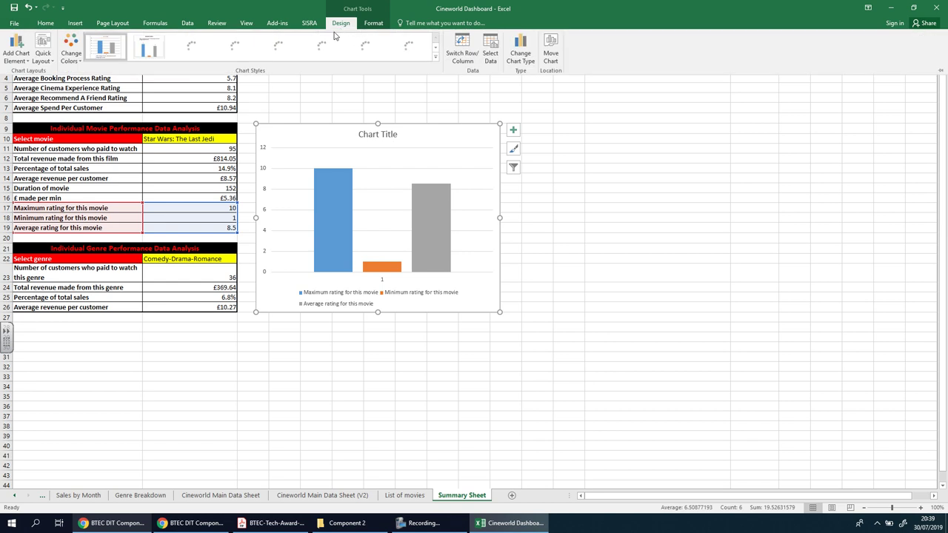
{"action": "left_click", "coordinate": [17, 52]}
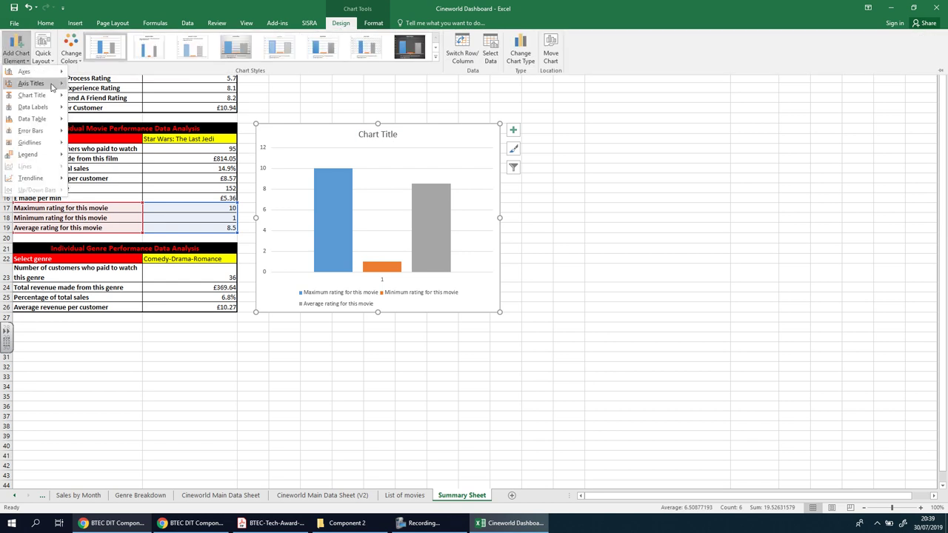
{"action": "mouse_move", "coordinate": [52, 86]}
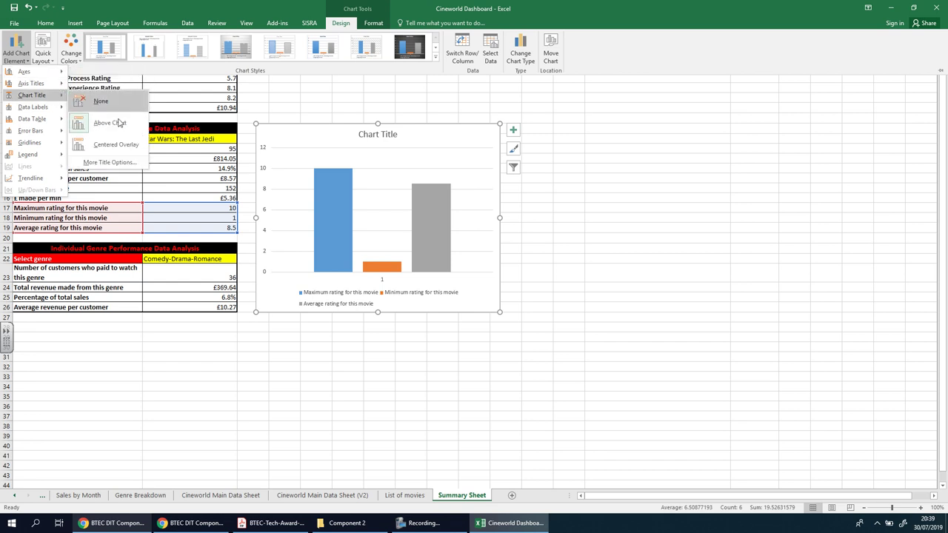
{"action": "left_click", "coordinate": [125, 129]}
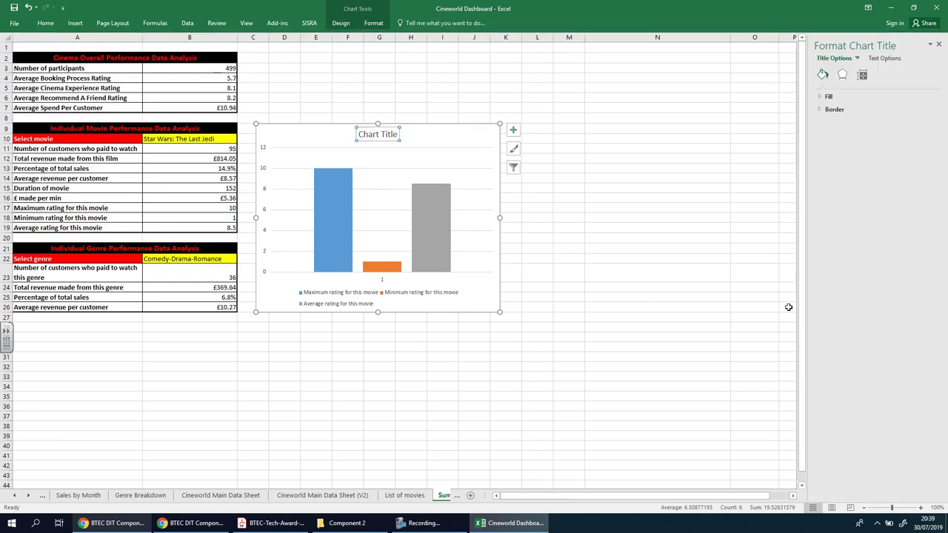
{"action": "left_click", "coordinate": [857, 58]}
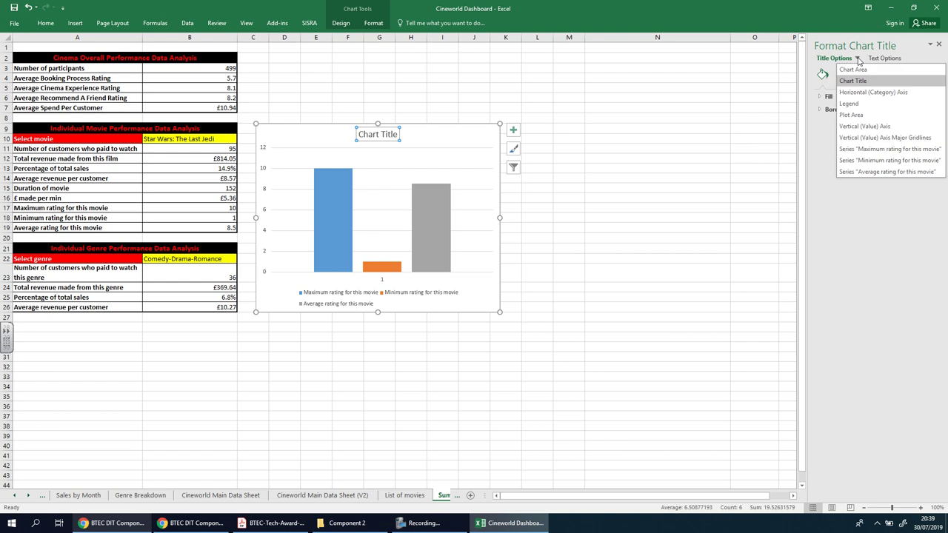
{"action": "left_click", "coordinate": [893, 250]}
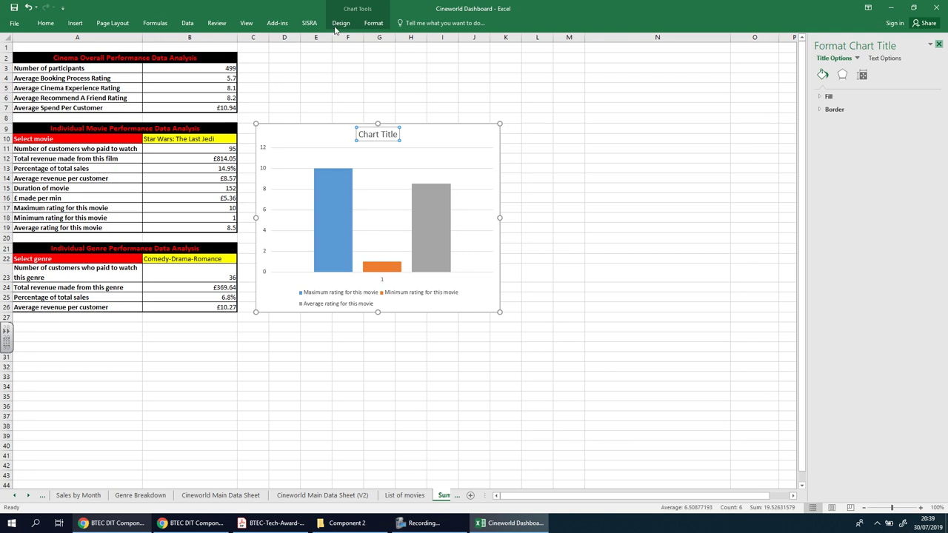
{"action": "left_click", "coordinate": [939, 44]}
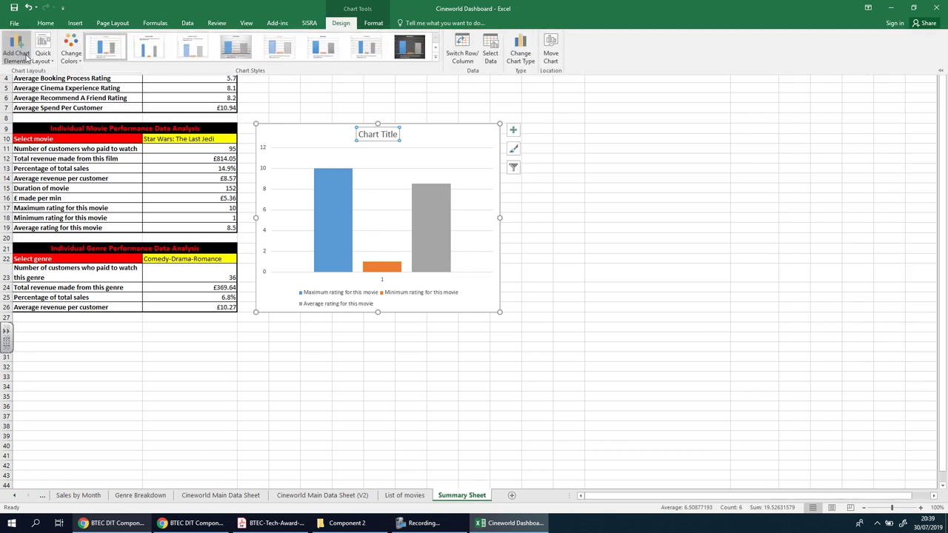
{"action": "left_click", "coordinate": [27, 56]}
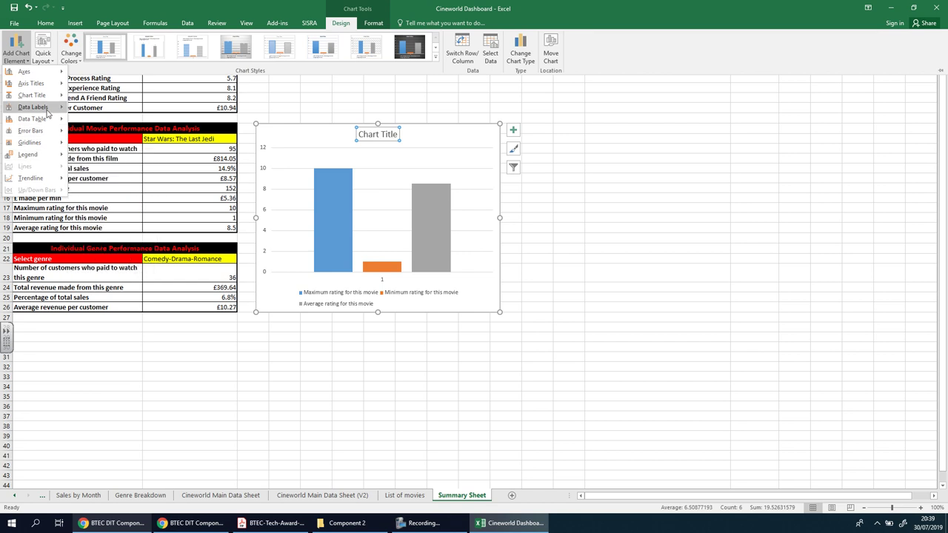
{"action": "mouse_move", "coordinate": [47, 113]}
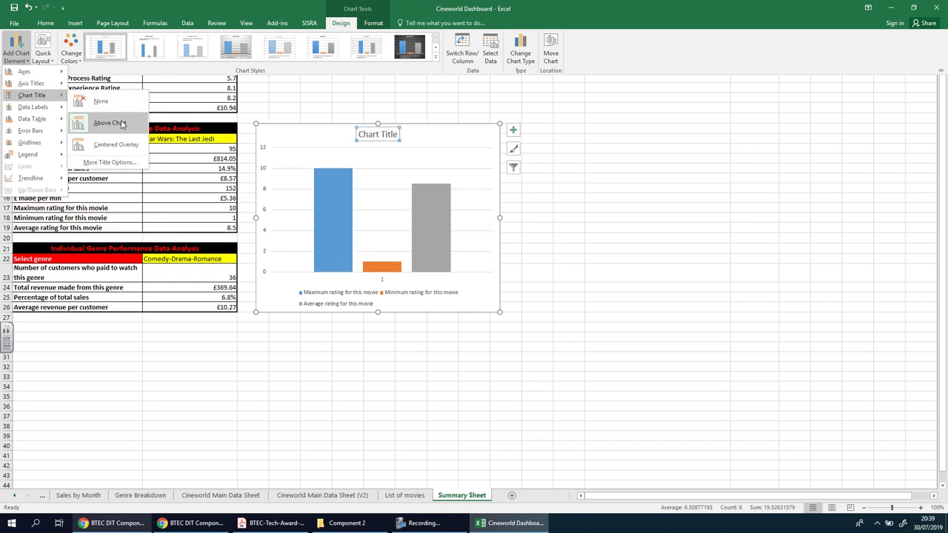
{"action": "left_click", "coordinate": [132, 167]}
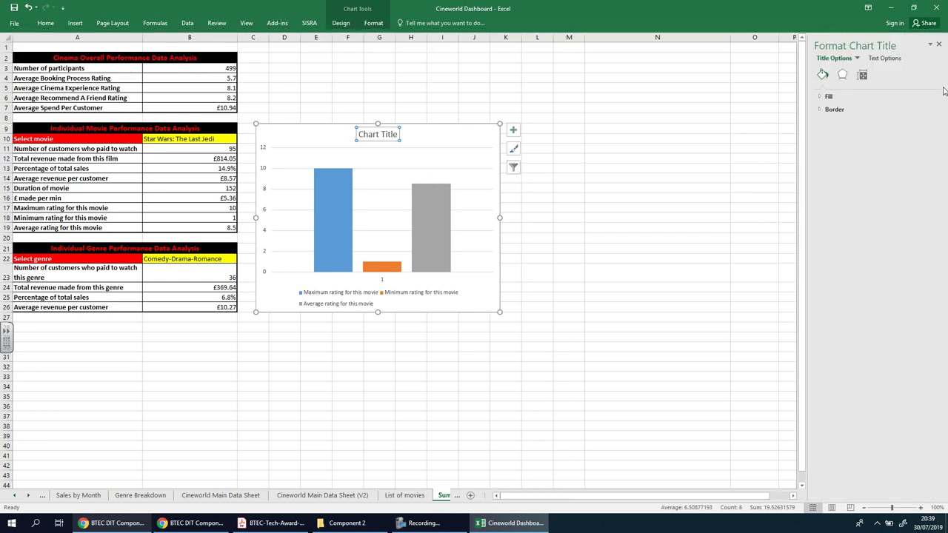
Step: Extend the ratings chart's data range to A10:B19 on the Summary Sheet so it includes the selected movie
{"action": "right_click", "coordinate": [301, 139]}
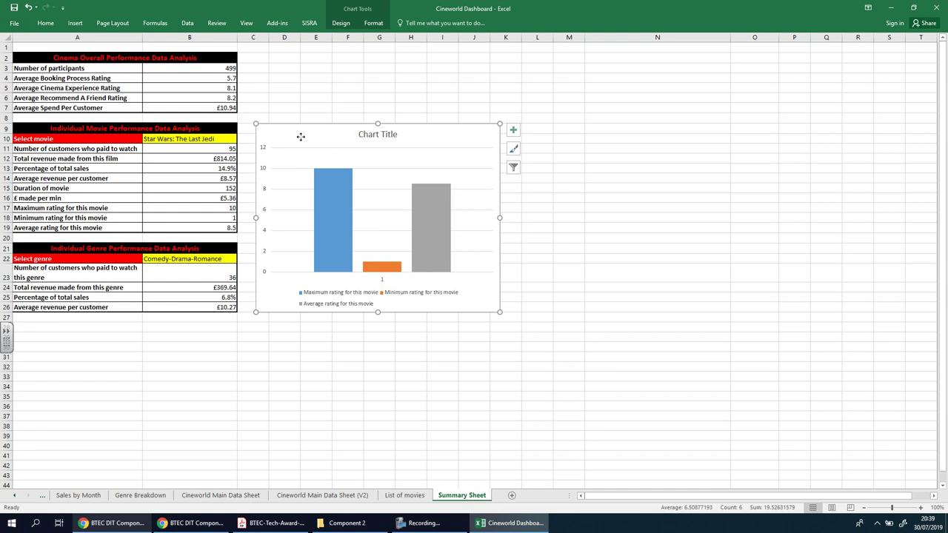
{"action": "left_click", "coordinate": [348, 243]}
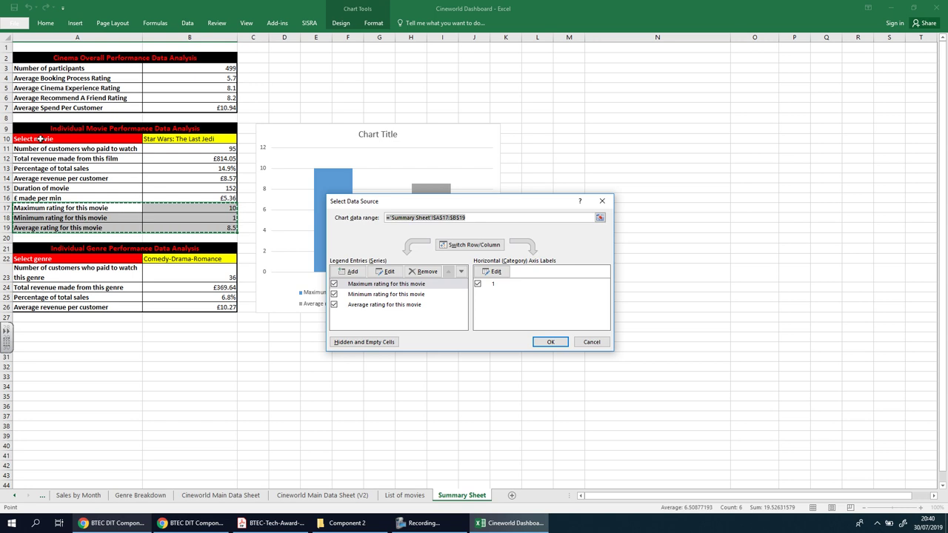
{"action": "left_click_drag", "start_coordinate": [40, 138], "coordinate": [229, 228]}
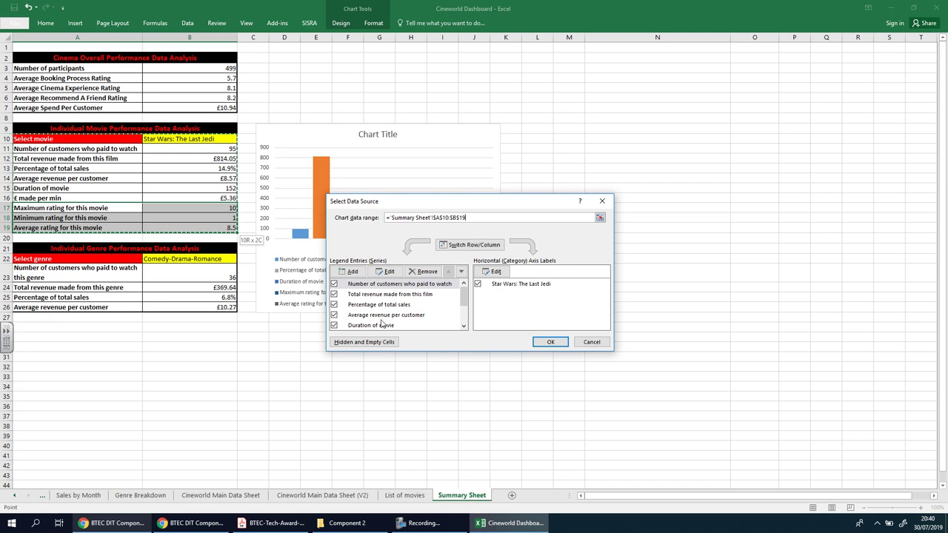
Step: Exclude all series except the maximum, minimum and average ratings from the chart and apply the data source changes
{"action": "scroll", "coordinate": [458, 301], "scroll_direction": "down", "scroll_amount": 2}
{"action": "scroll", "coordinate": [458, 300], "scroll_direction": "up", "scroll_amount": 1}
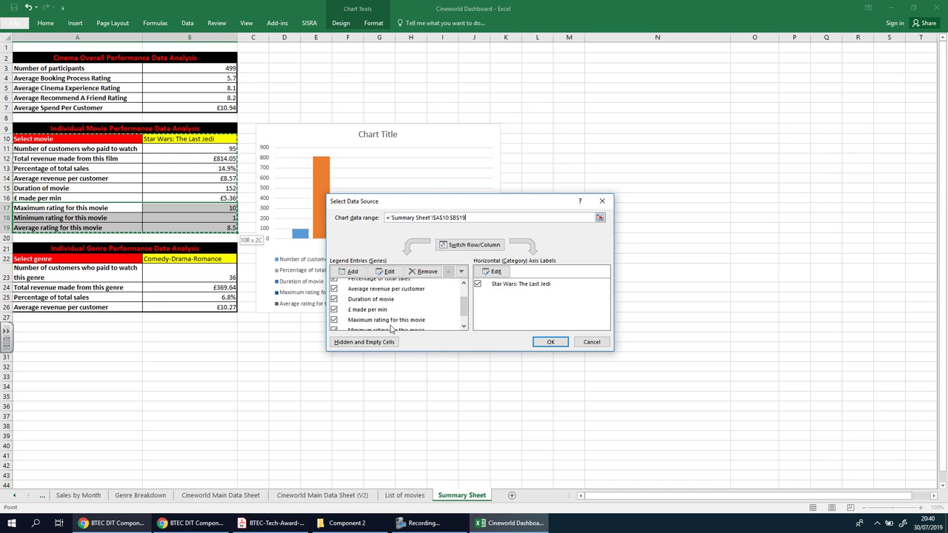
{"action": "left_click", "coordinate": [334, 297]}
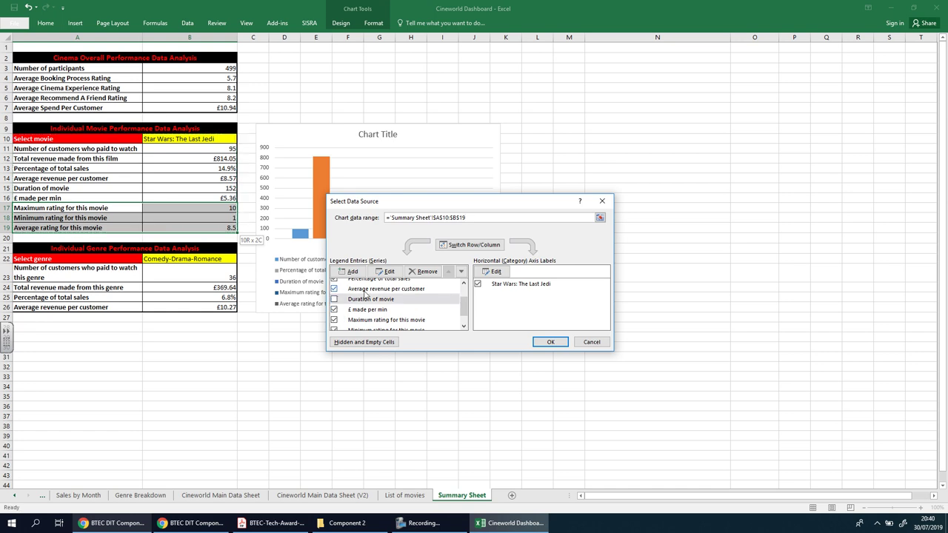
{"action": "left_click_drag", "start_coordinate": [464, 312], "coordinate": [464, 305]}
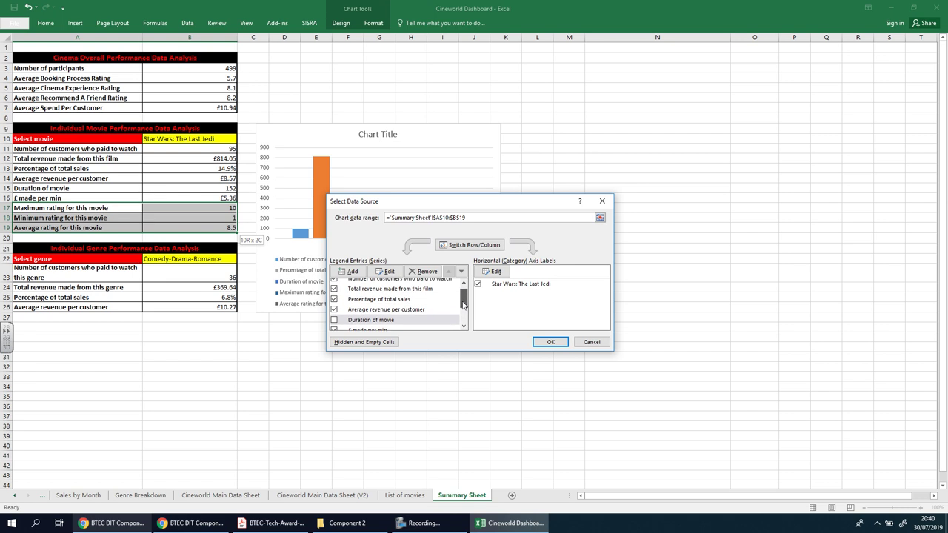
{"action": "left_click", "coordinate": [334, 300]}
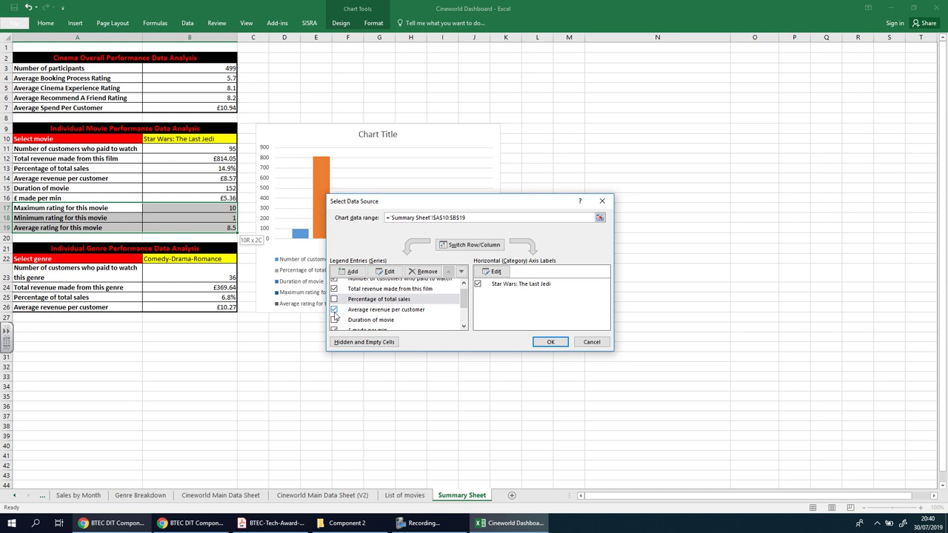
{"action": "left_click", "coordinate": [334, 310]}
{"action": "left_click", "coordinate": [334, 289]}
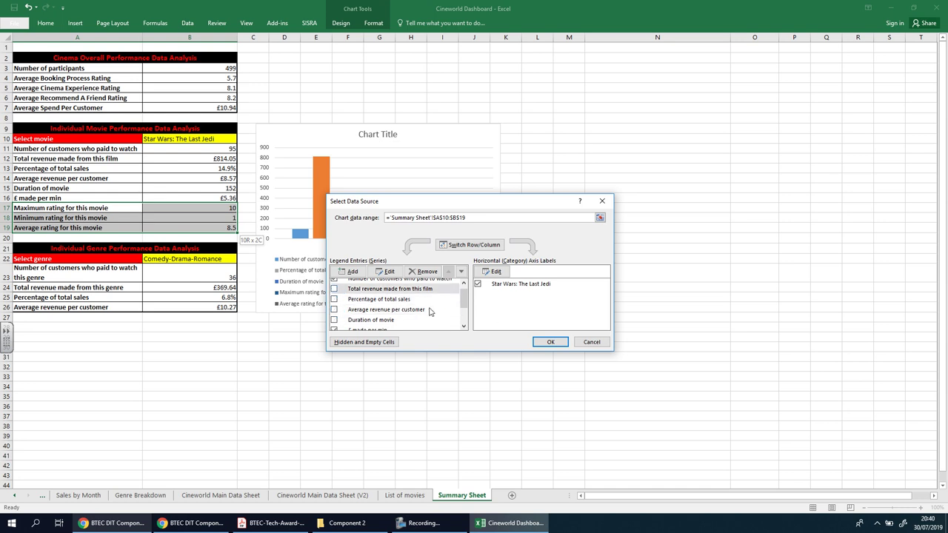
{"action": "scroll", "coordinate": [468, 308], "scroll_direction": "up", "scroll_amount": 1}
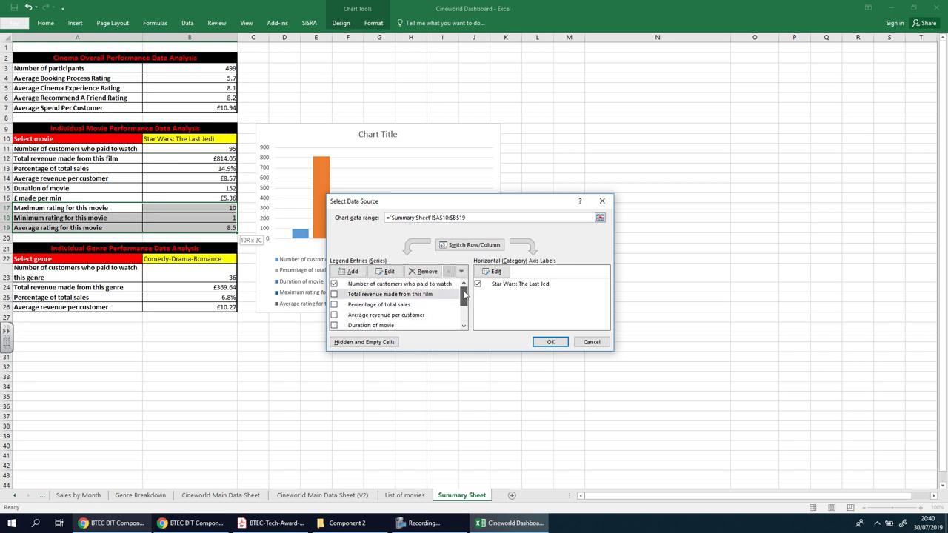
{"action": "left_click", "coordinate": [335, 284]}
{"action": "scroll", "coordinate": [464, 319], "scroll_direction": "down", "scroll_amount": 2}
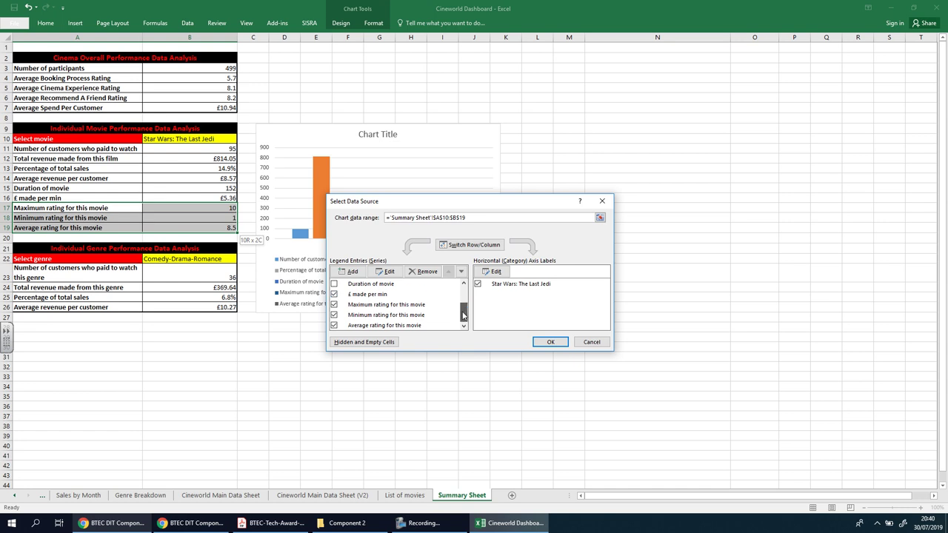
{"action": "mouse_move", "coordinate": [467, 317]}
{"action": "left_mouse_down"}
{"action": "mouse_move", "coordinate": [464, 295]}
{"action": "mouse_move", "coordinate": [464, 320]}
{"action": "left_mouse_up"}
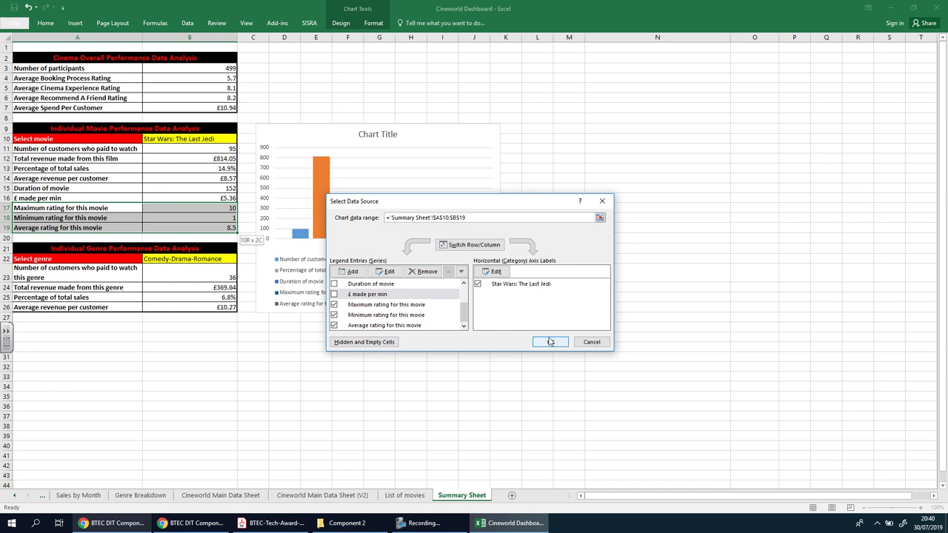
{"action": "left_click", "coordinate": [551, 342]}
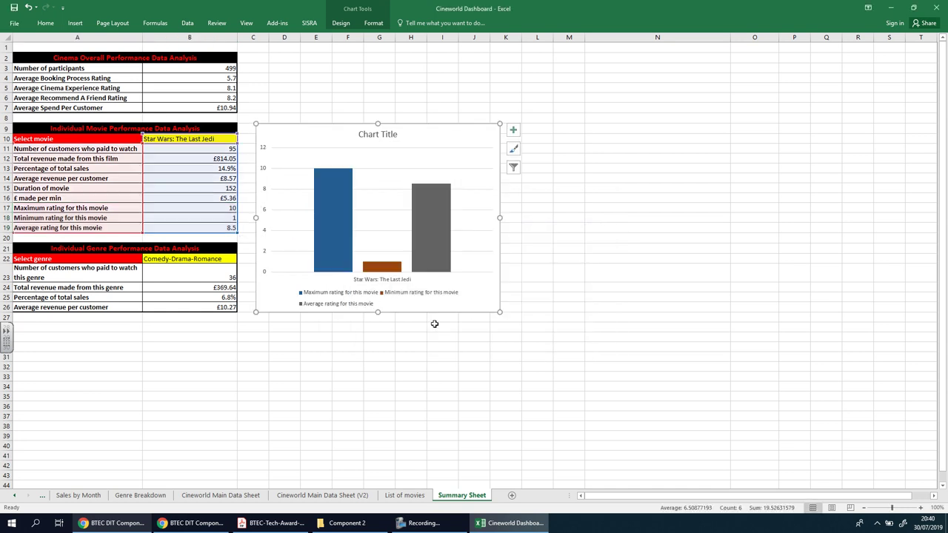
Step: Select the movie Only the Brave in cell B10 to test the ratings chart's link to the selected movie
{"action": "left_click", "coordinate": [215, 139]}
{"action": "left_click", "coordinate": [241, 139]}
{"action": "left_click", "coordinate": [226, 154]}
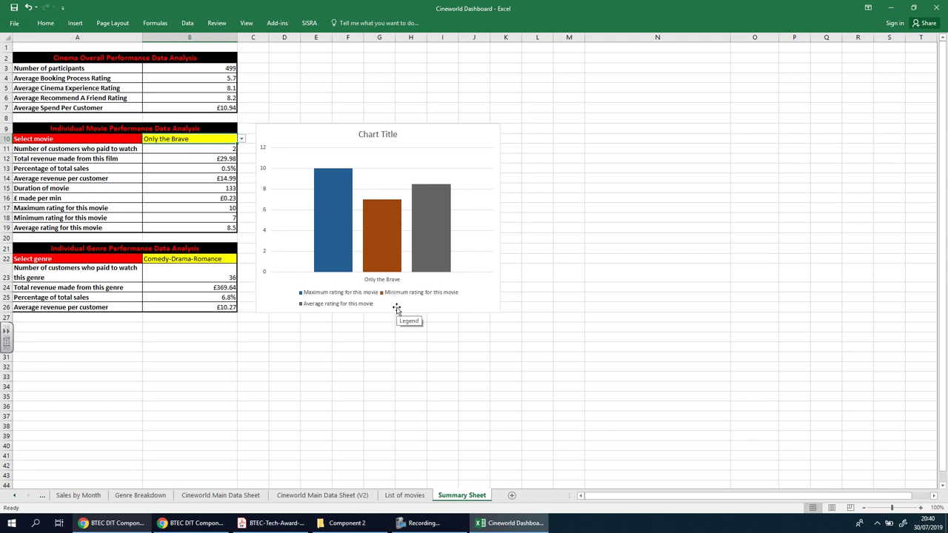
Step: Change the ratings chart's title to "Movie Rating Data Analysis"
{"action": "left_click", "coordinate": [378, 136]}
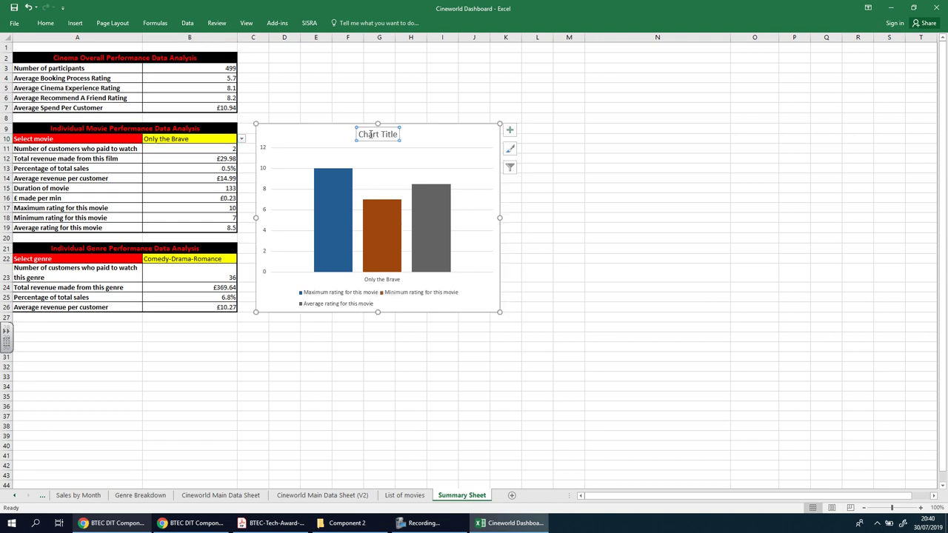
{"action": "triple_click", "coordinate": [370, 134]}
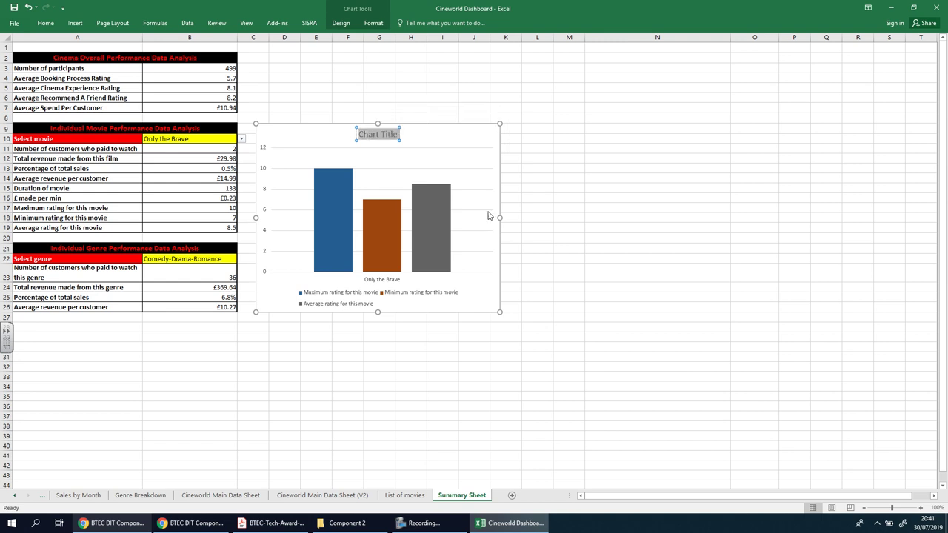
{"action": "type", "text": "Movie R"}
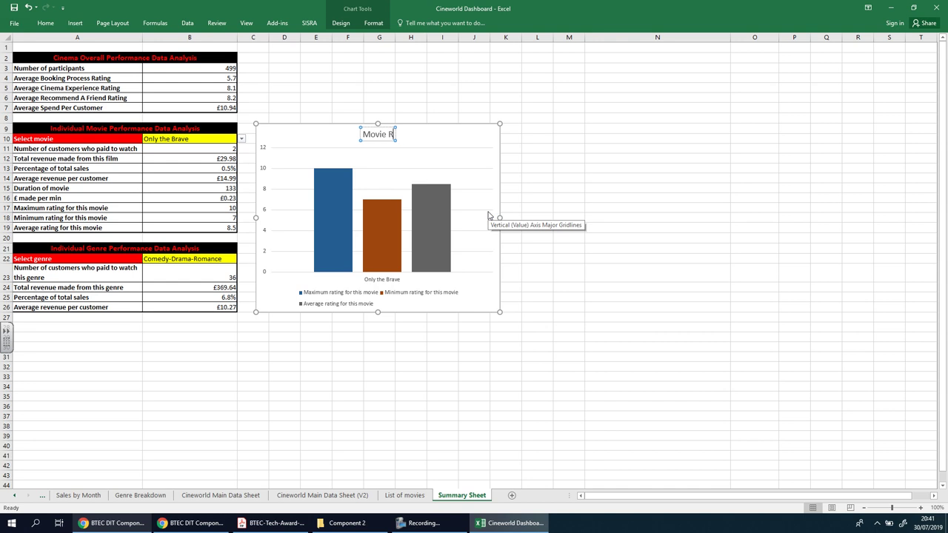
{"action": "type", "text": "ating Da"}
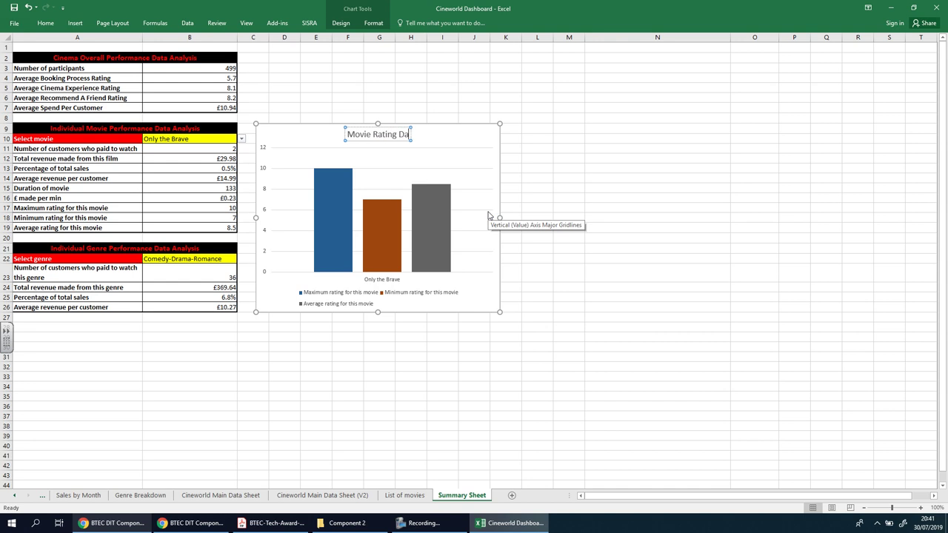
{"action": "type", "text": "ta Analysis"}
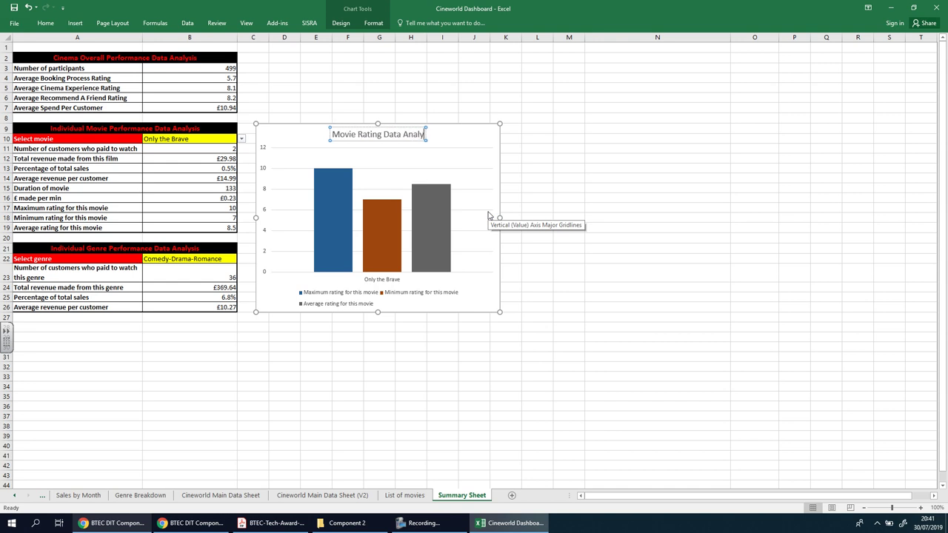
{"action": "left_click", "coordinate": [674, 197]}
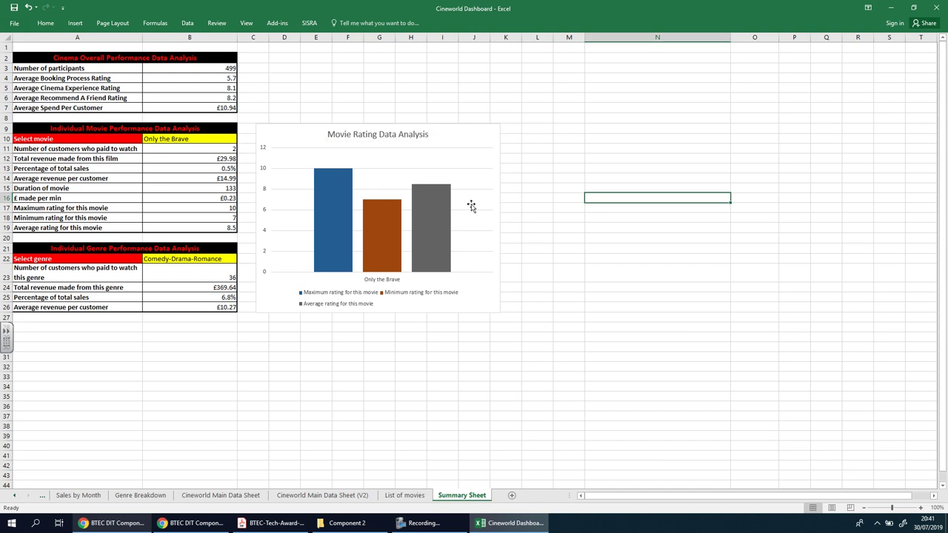
Step: Apply quick layout Layout 2 to the Movie Rating Data Analysis chart
{"action": "left_click", "coordinate": [477, 141]}
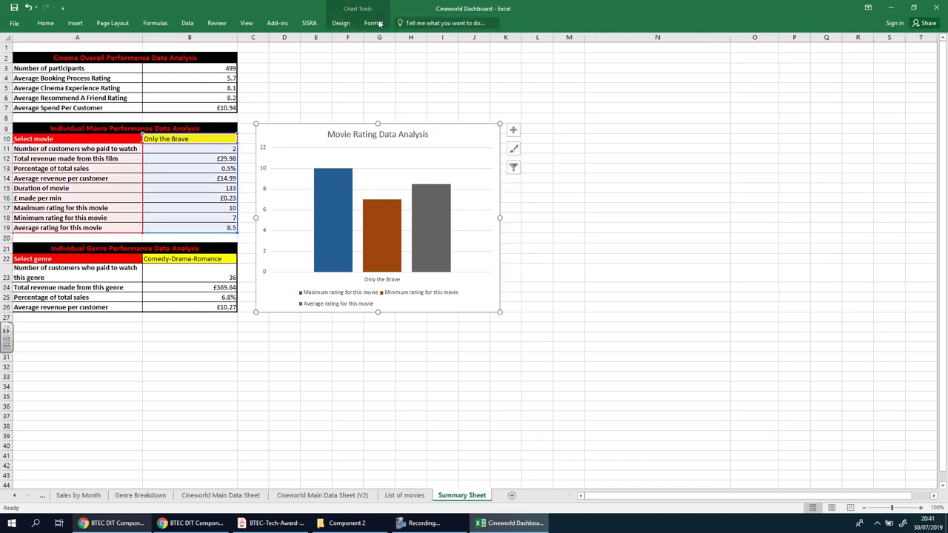
{"action": "left_click", "coordinate": [342, 23]}
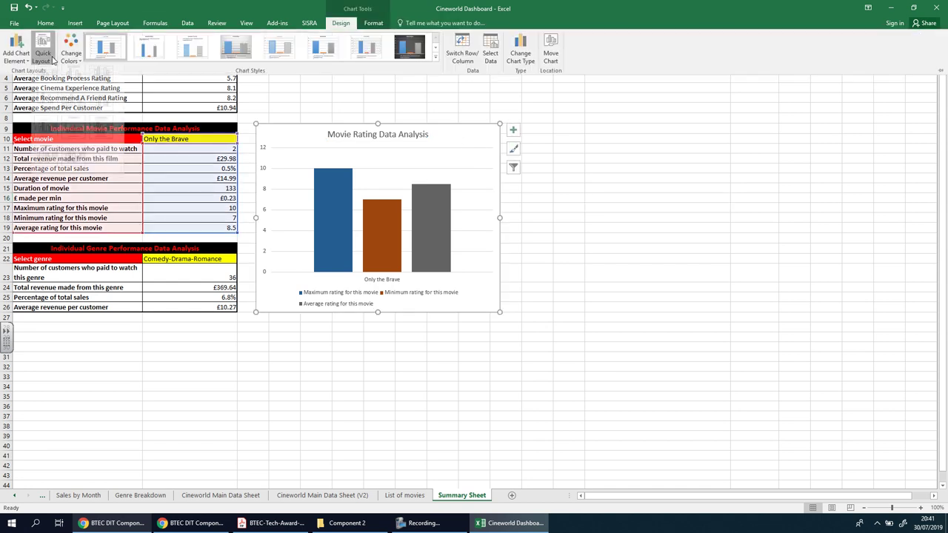
{"action": "left_click", "coordinate": [46, 56]}
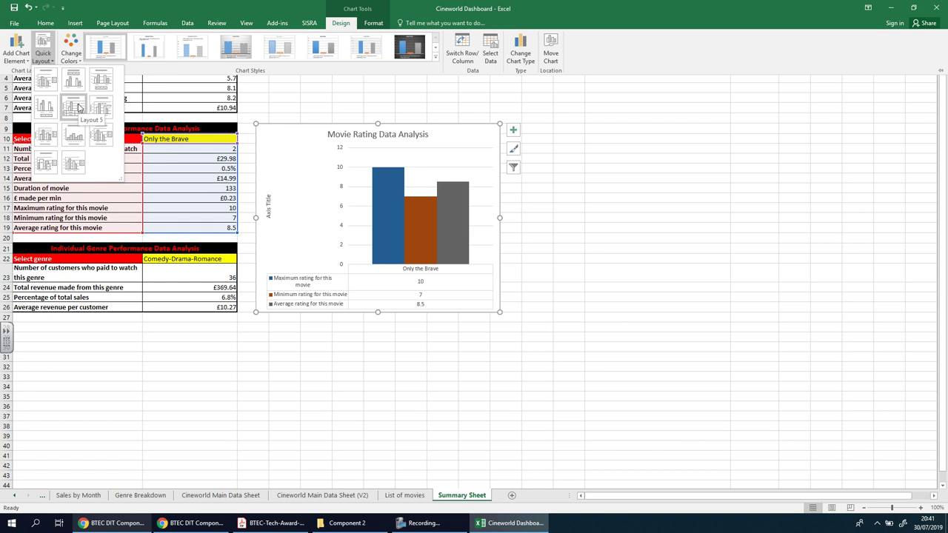
{"action": "left_click", "coordinate": [78, 108]}
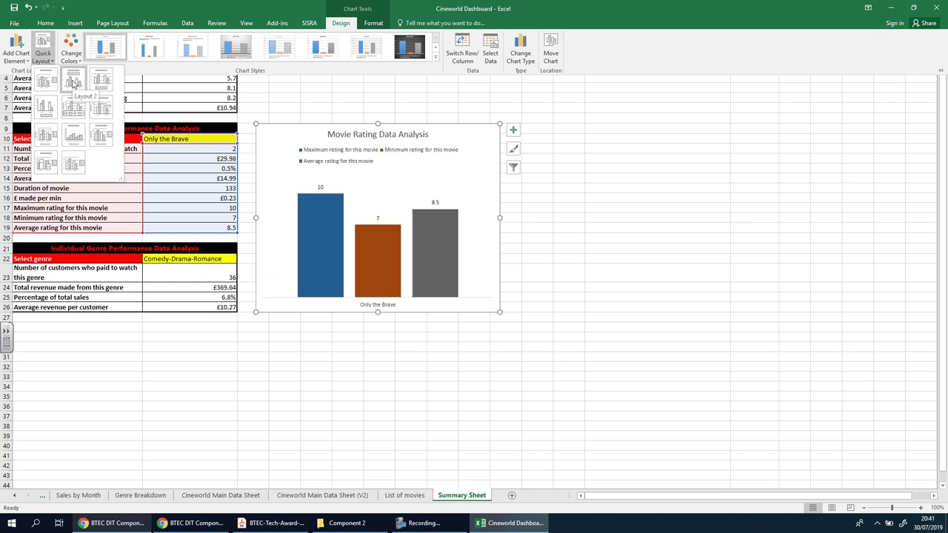
{"action": "left_click", "coordinate": [73, 83]}
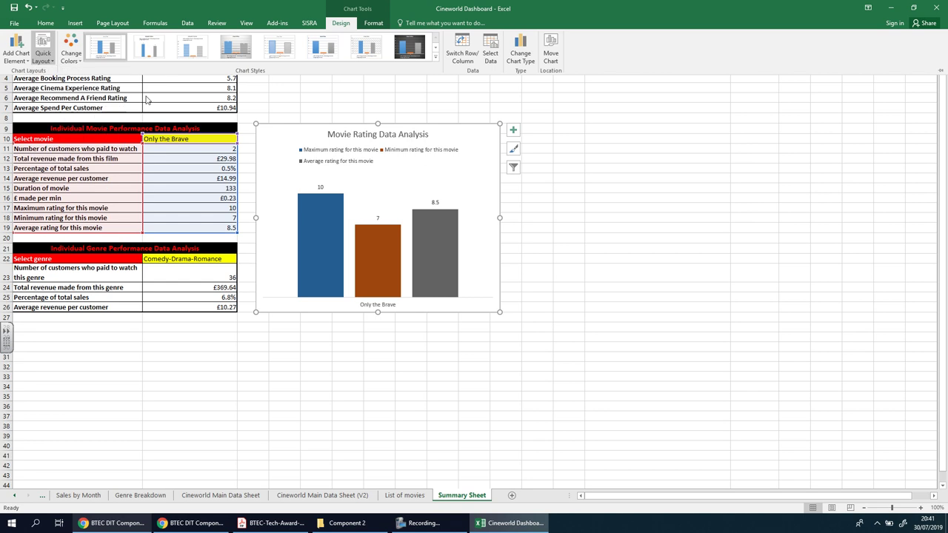
Step: Widen the Movie Rating Data Analysis chart so its right edge reaches into column L
{"action": "left_click", "coordinate": [503, 218]}
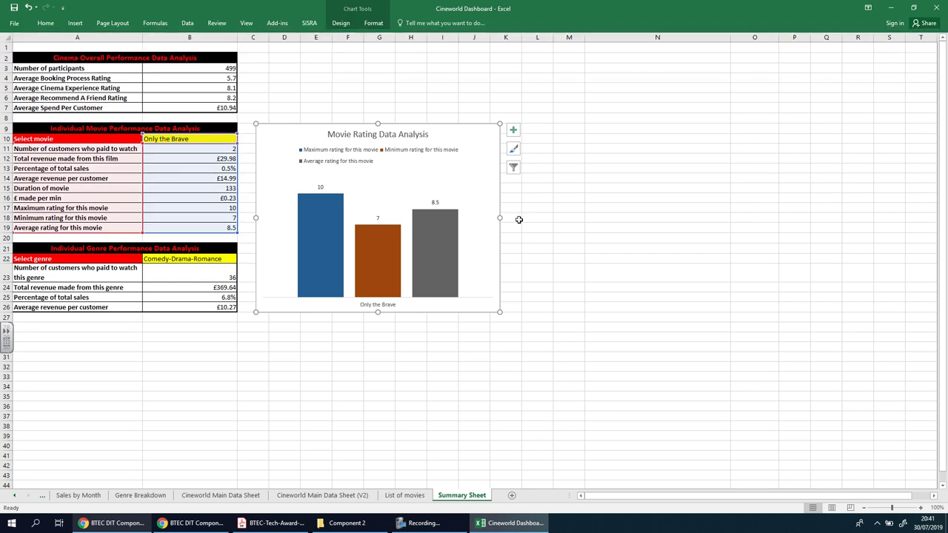
{"action": "left_click_drag", "start_coordinate": [501, 218], "coordinate": [527, 219]}
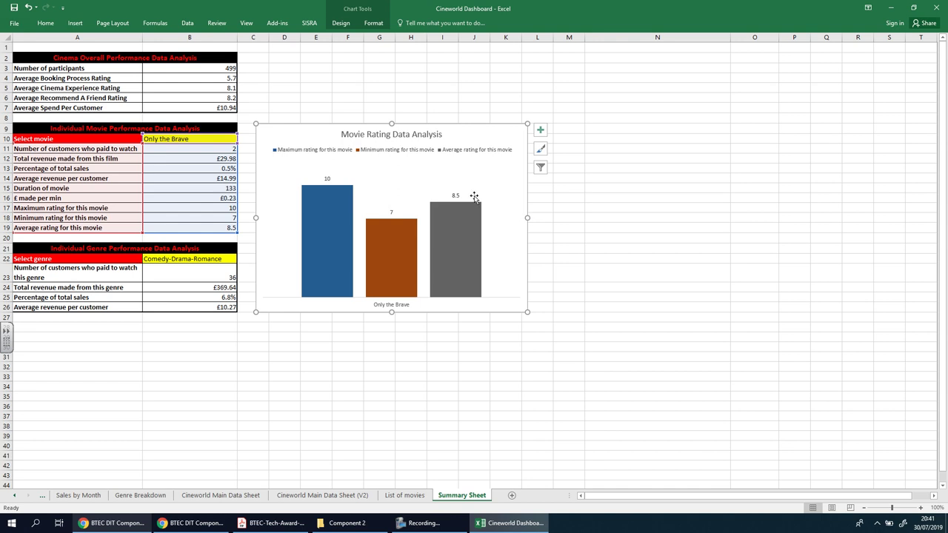
{"action": "left_click", "coordinate": [613, 267]}
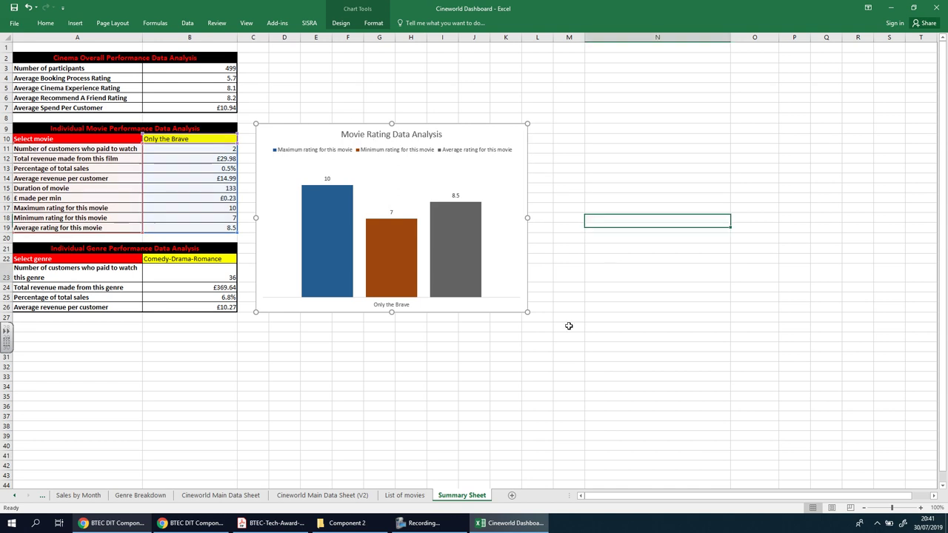
Step: Test the ratings chart by selecting the movie "Shape of Water, The" and finally "Twin Peaks: The Return [TV]" in cell B10
{"action": "left_click", "coordinate": [230, 140]}
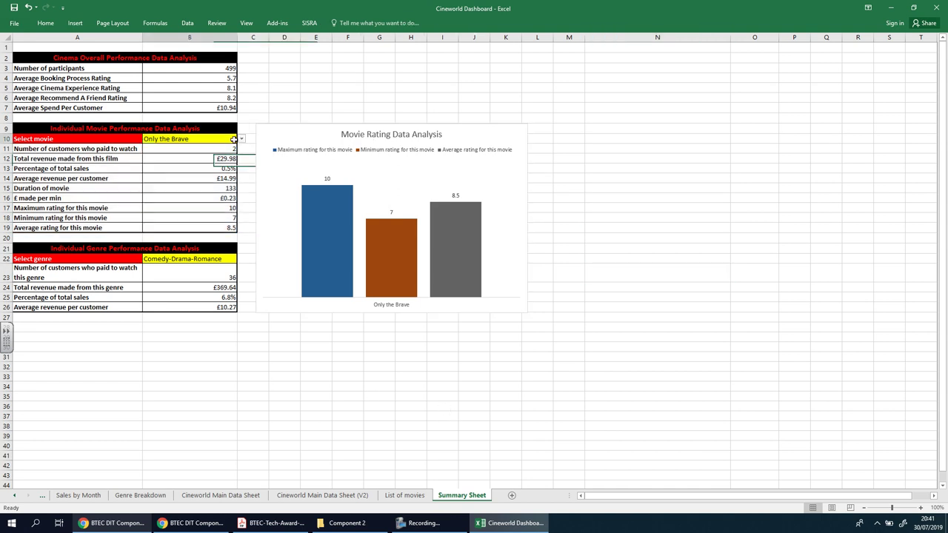
{"action": "left_click", "coordinate": [242, 139]}
{"action": "left_click", "coordinate": [220, 167]}
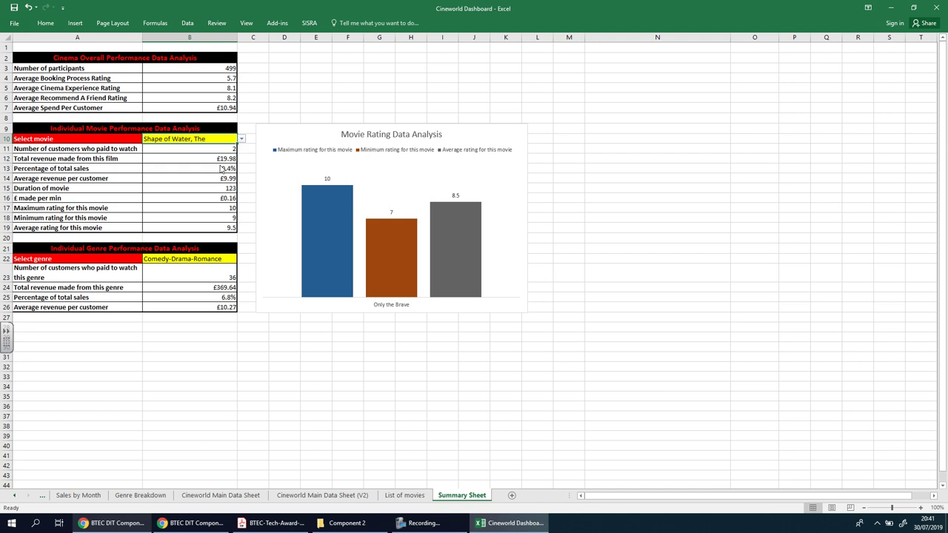
{"action": "left_click", "coordinate": [242, 139]}
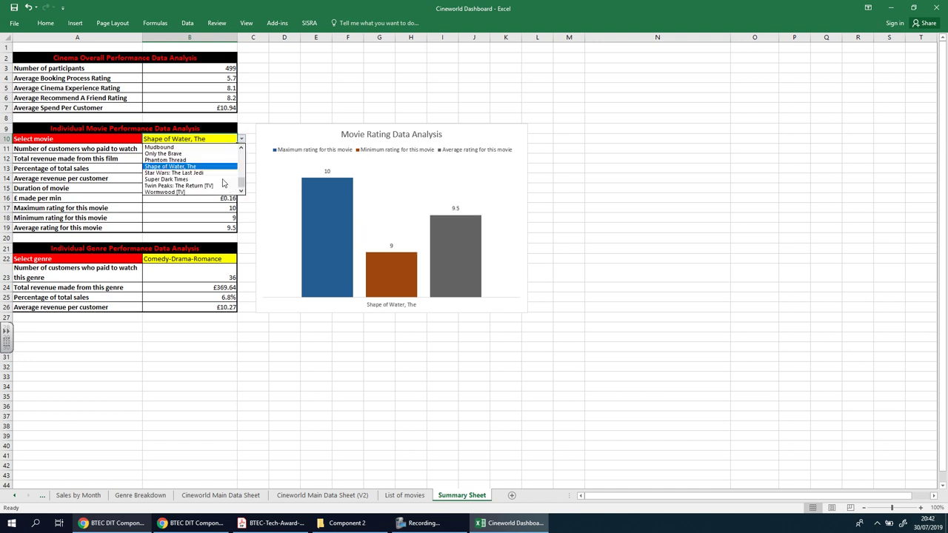
{"action": "left_click", "coordinate": [210, 189]}
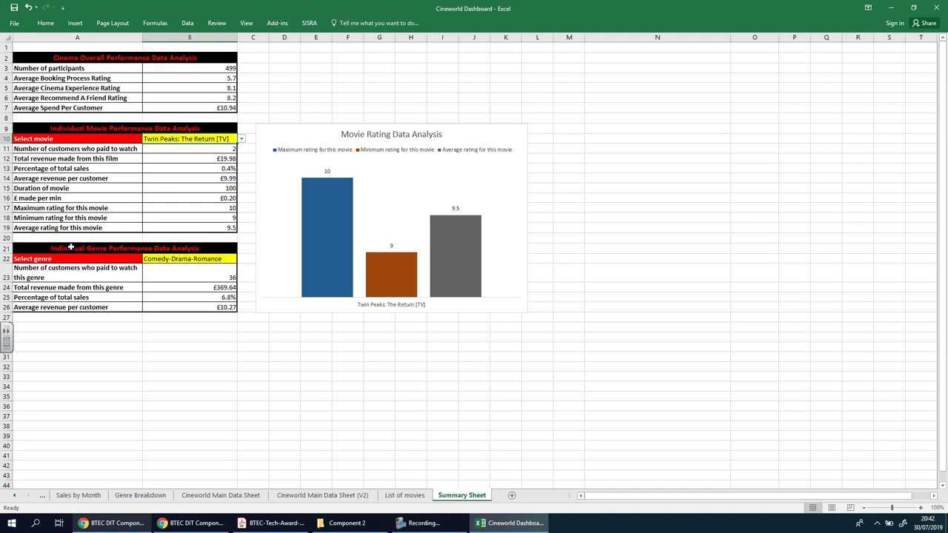
Step: Insert the recommended pie chart for the genre data in A21:B26 and place it beneath that block, spanning rows 28 to 43
{"action": "left_click_drag", "start_coordinate": [71, 248], "coordinate": [196, 306]}
{"action": "left_click", "coordinate": [76, 23]}
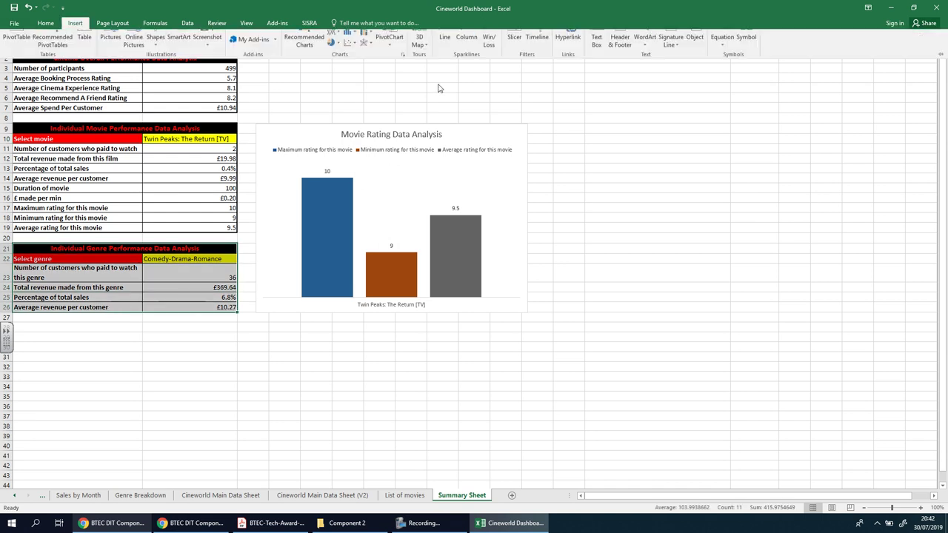
{"action": "left_click", "coordinate": [303, 49]}
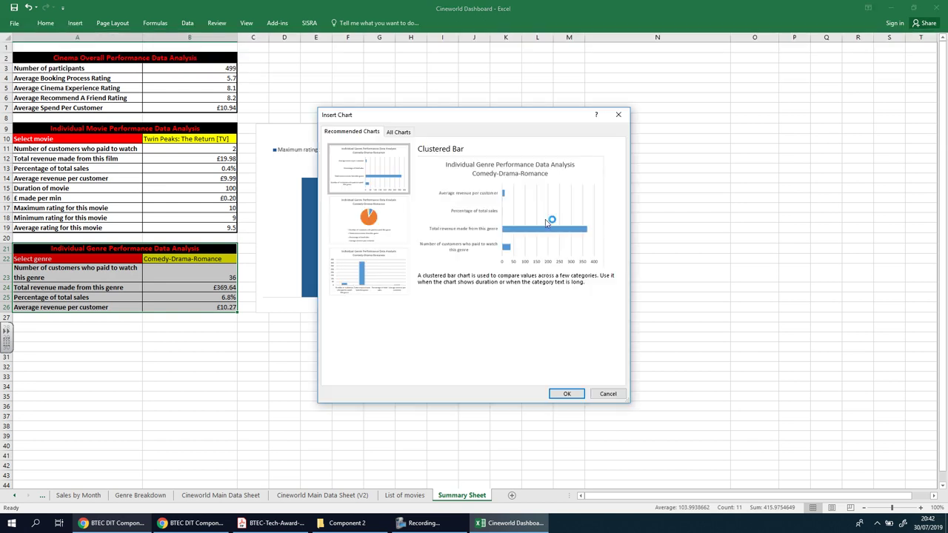
{"action": "left_click", "coordinate": [365, 232]}
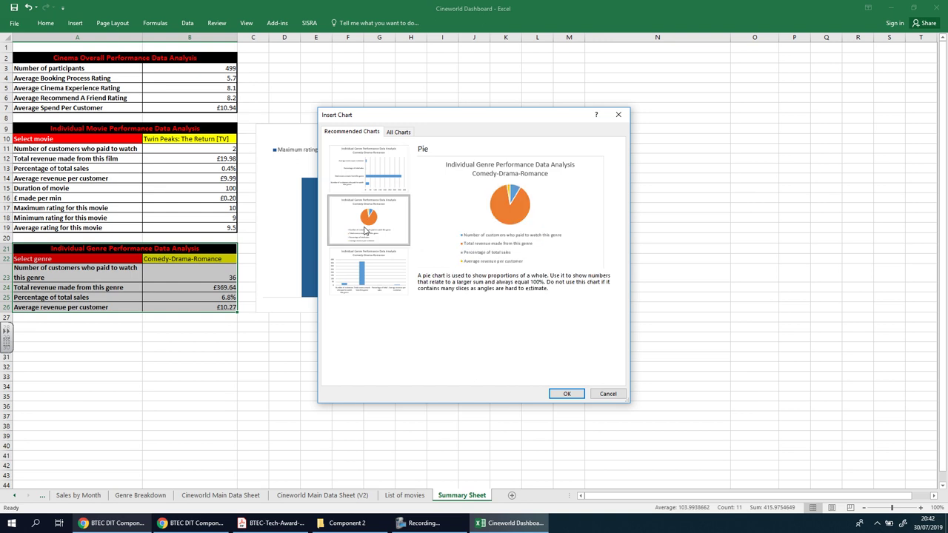
{"action": "left_click", "coordinate": [567, 394]}
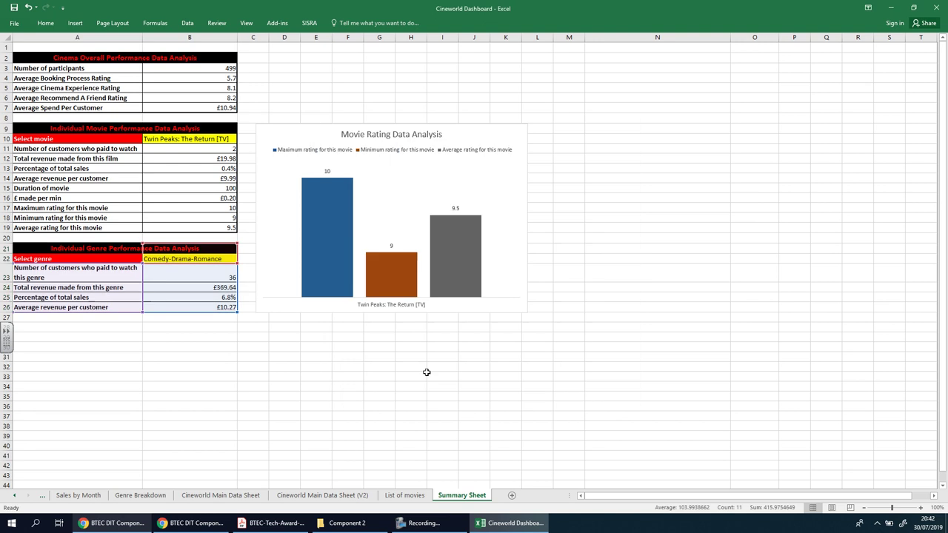
{"action": "left_click_drag", "start_coordinate": [421, 261], "coordinate": [67, 381]}
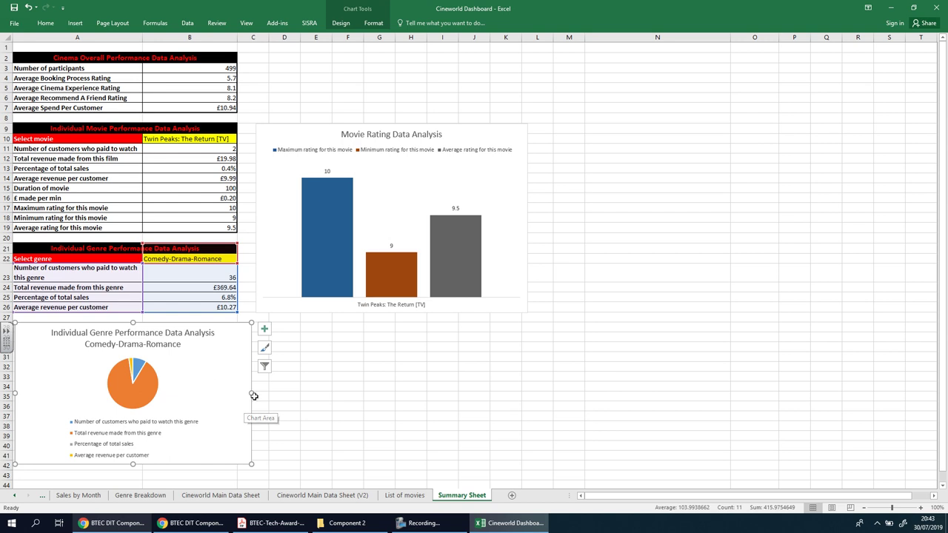
{"action": "left_click_drag", "start_coordinate": [133, 472], "coordinate": [133, 477]}
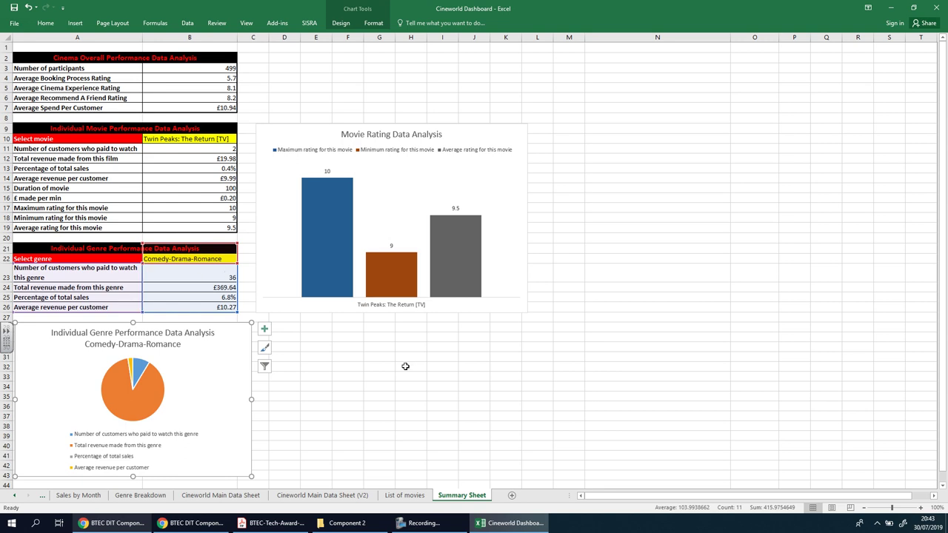
Step: Apply a quick layout with percentage labels and a legend beside the pie to the genre chart
{"action": "left_click", "coordinate": [342, 26]}
{"action": "left_click", "coordinate": [42, 59]}
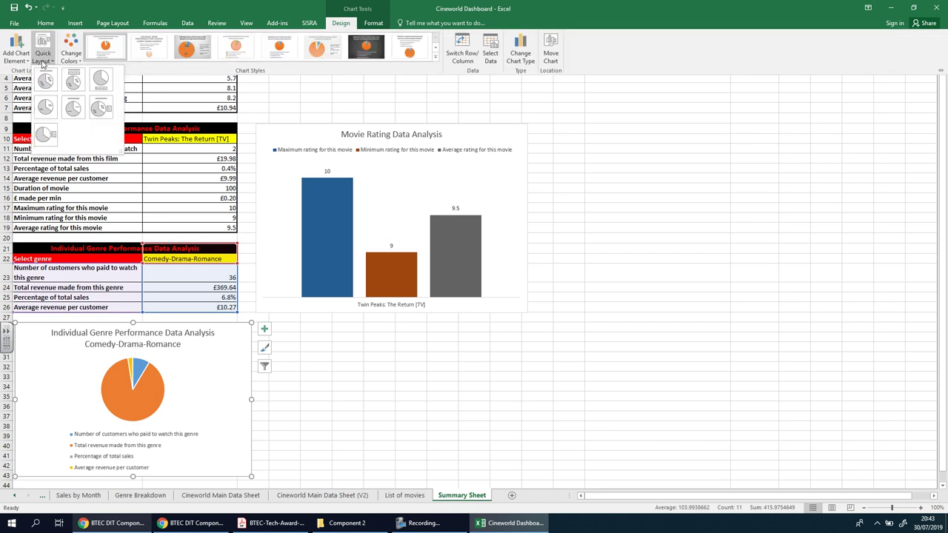
{"action": "left_click", "coordinate": [109, 109]}
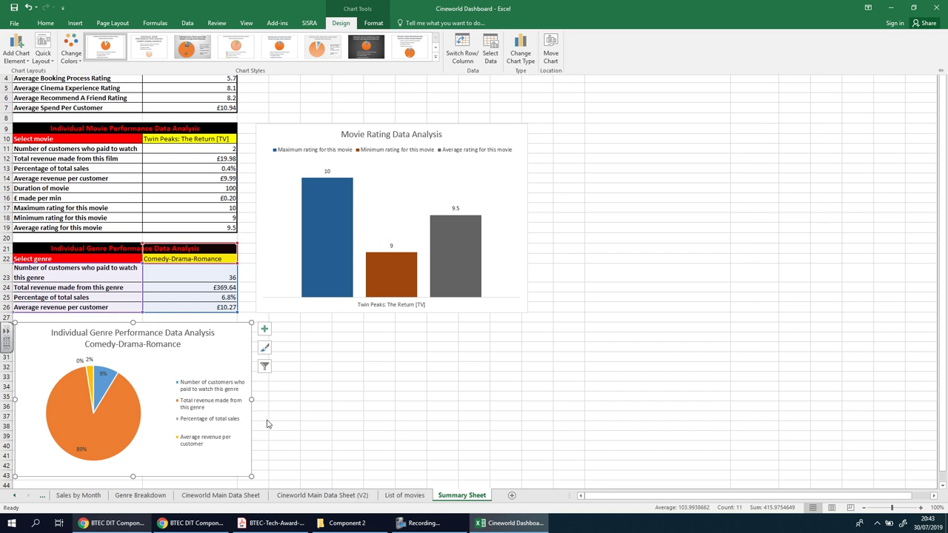
Step: Exclude the number of customers and total revenue categories from the genre pie chart's data source
{"action": "left_click", "coordinate": [499, 74]}
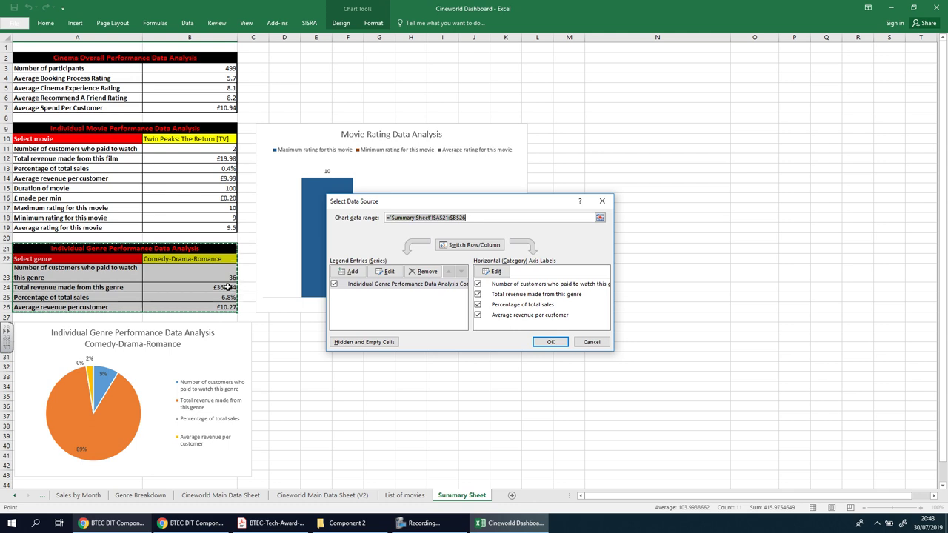
{"action": "left_click", "coordinate": [478, 295]}
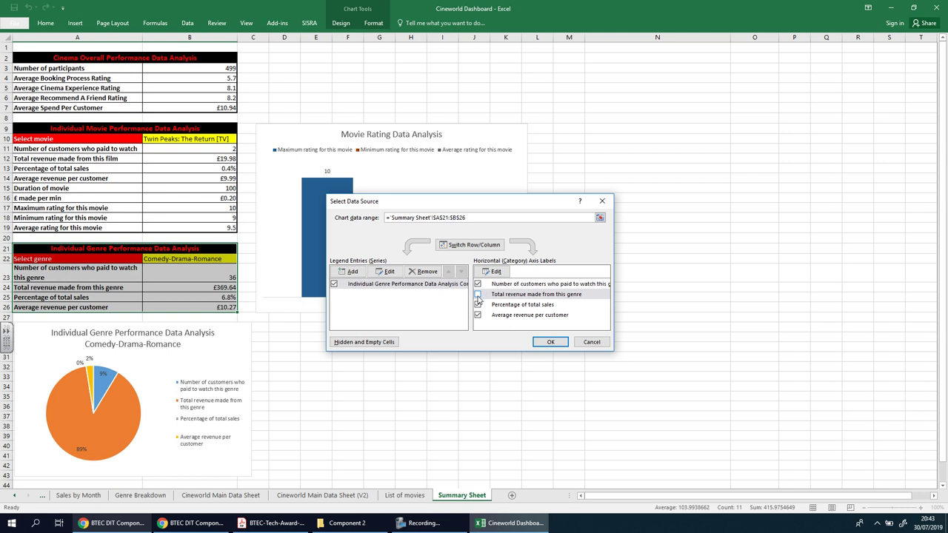
{"action": "left_click", "coordinate": [478, 284]}
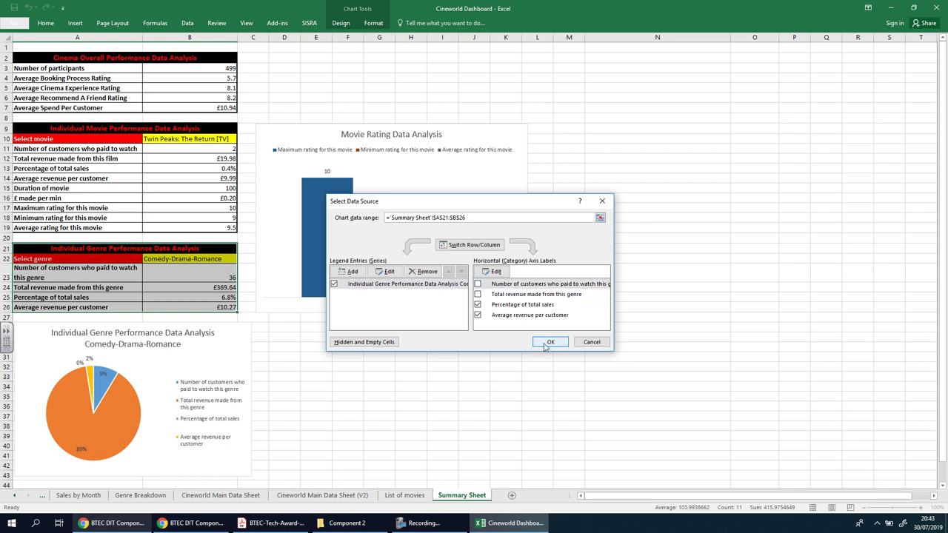
{"action": "left_click", "coordinate": [548, 343]}
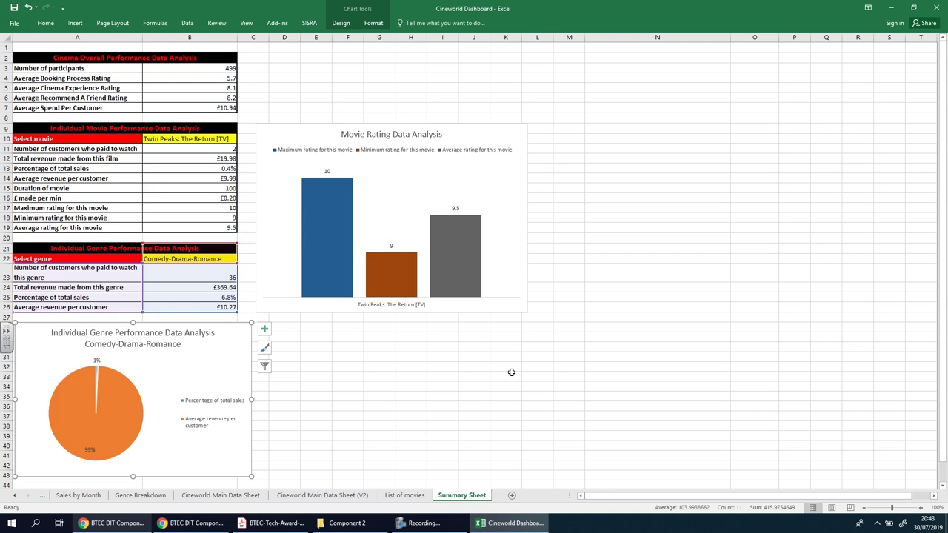
Step: Preview alternative chart types for the genre chart, including bar, surface, radar, treemap, sunburst, histogram, line and clustered column
{"action": "left_click", "coordinate": [343, 25]}
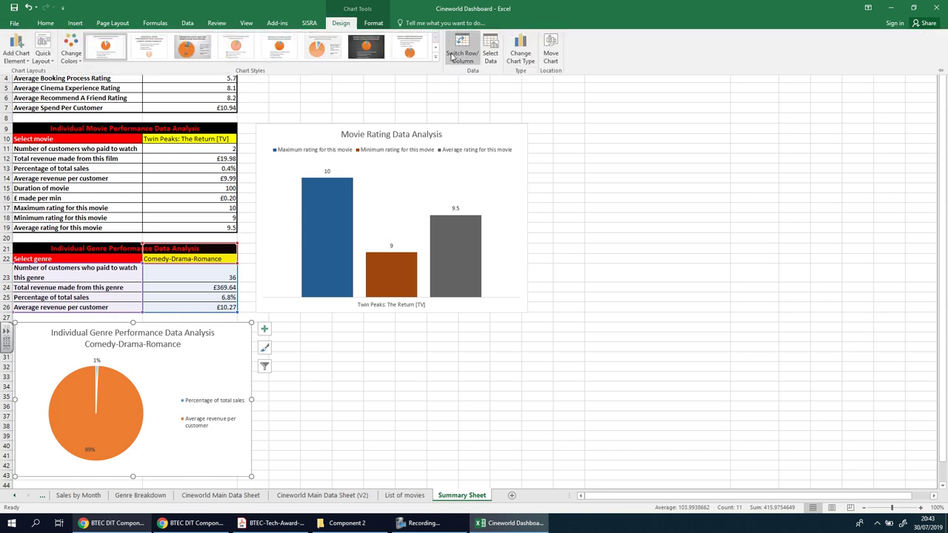
{"action": "left_click", "coordinate": [524, 57]}
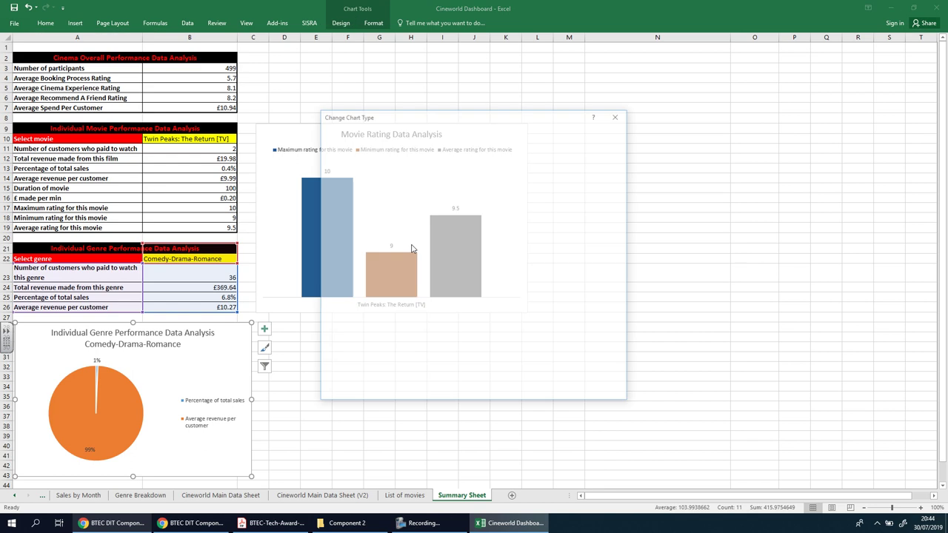
{"action": "left_click", "coordinate": [367, 172]}
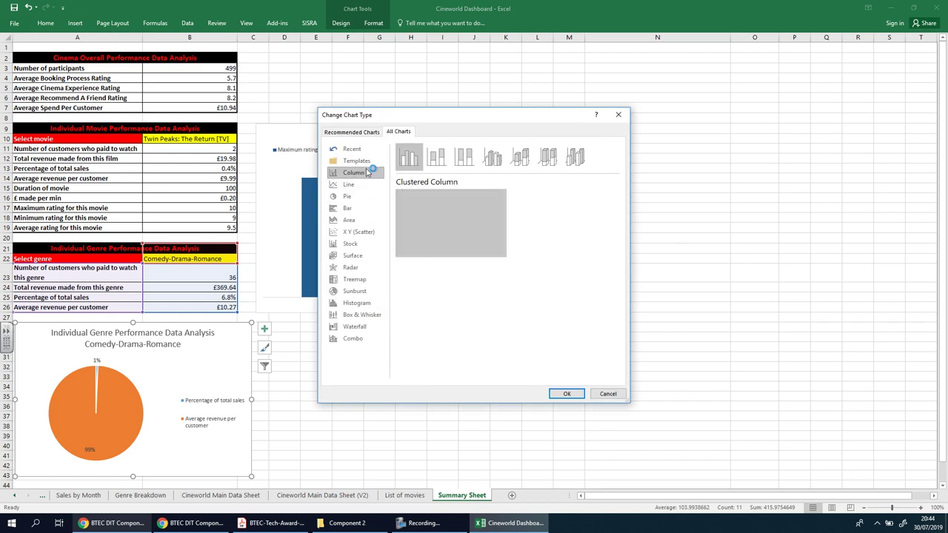
{"action": "left_click", "coordinate": [364, 208]}
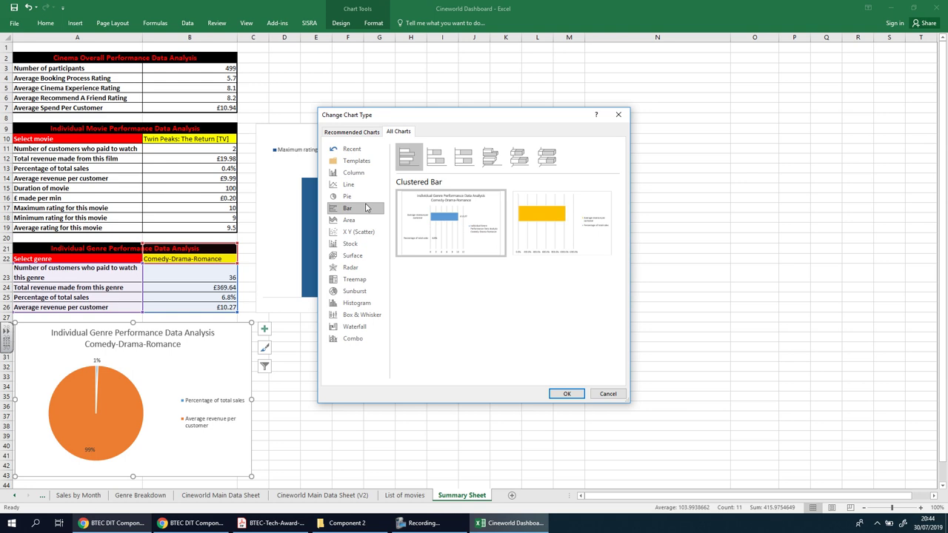
{"action": "mouse_move", "coordinate": [480, 231]}
{"action": "left_click", "coordinate": [367, 256]}
{"action": "left_click", "coordinate": [367, 268]}
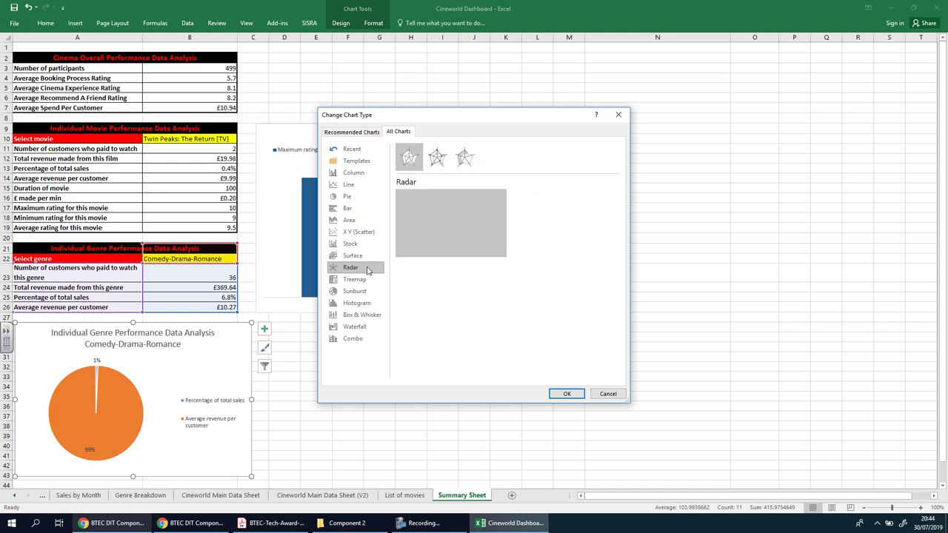
{"action": "left_click", "coordinate": [368, 282]}
{"action": "left_click", "coordinate": [369, 293]}
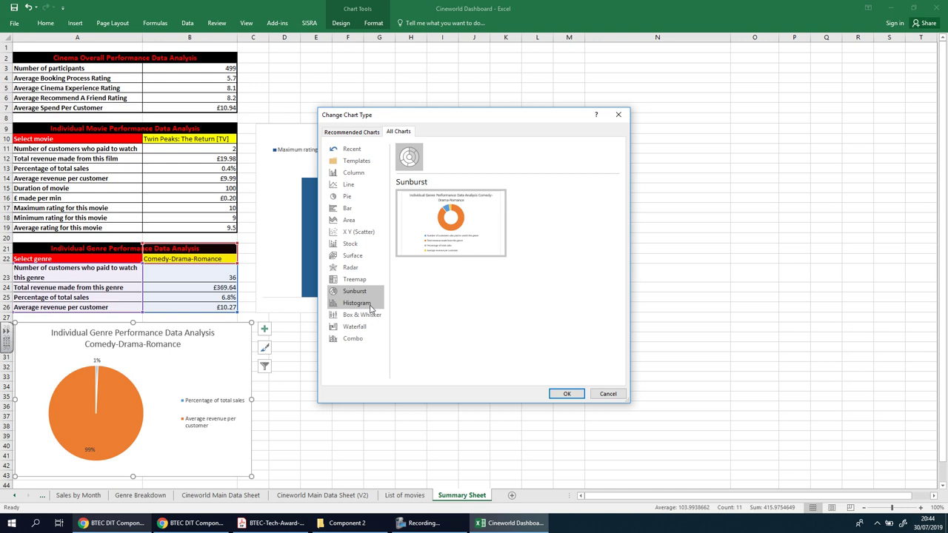
{"action": "left_click", "coordinate": [369, 305]}
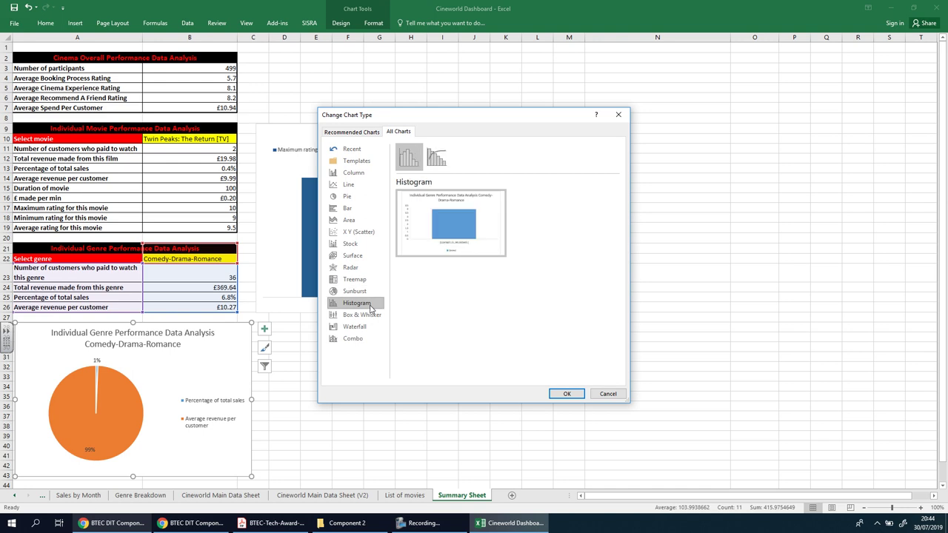
{"action": "left_click", "coordinate": [368, 316]}
{"action": "left_click", "coordinate": [361, 187]}
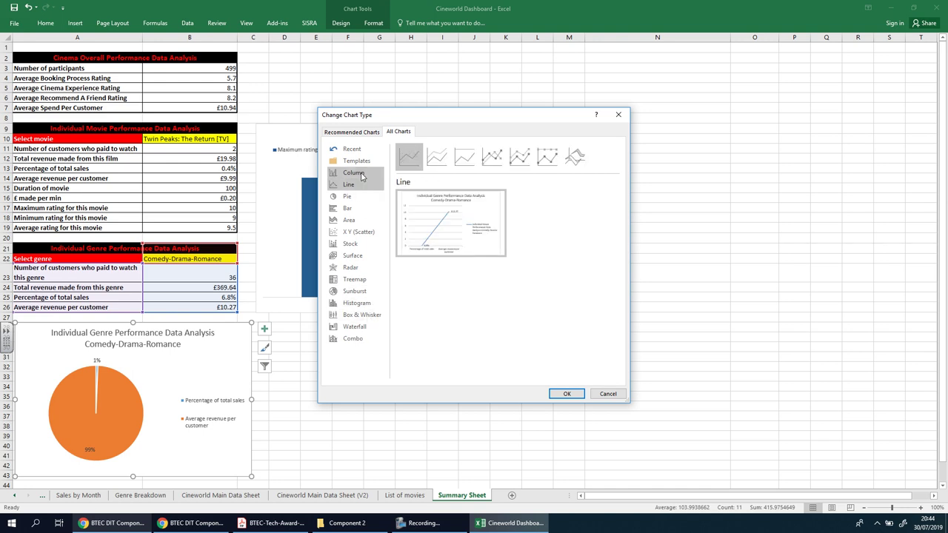
{"action": "left_click", "coordinate": [363, 177]}
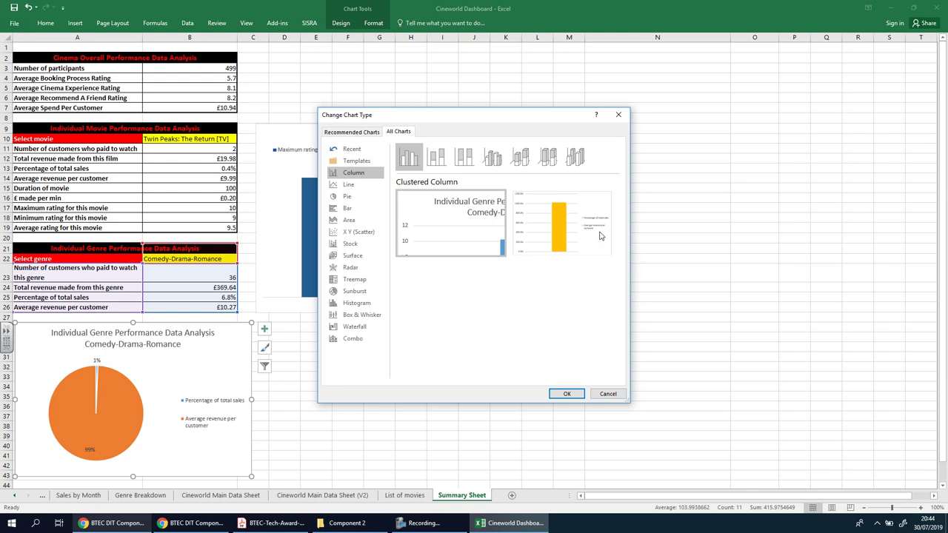
{"action": "mouse_move", "coordinate": [567, 232]}
{"action": "mouse_move", "coordinate": [444, 214]}
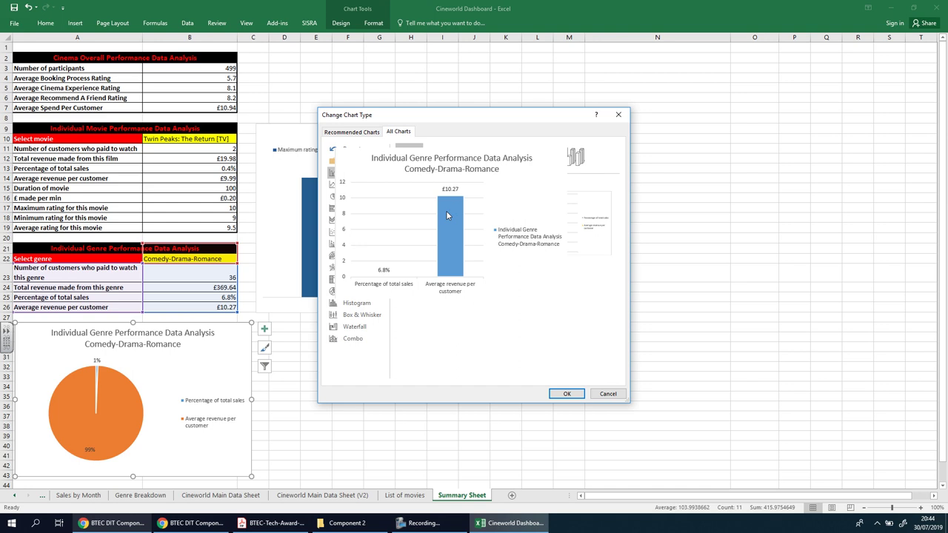
Step: Change the genre pie chart to a clustered bar chart, using the single-series variant
{"action": "left_click", "coordinate": [357, 199]}
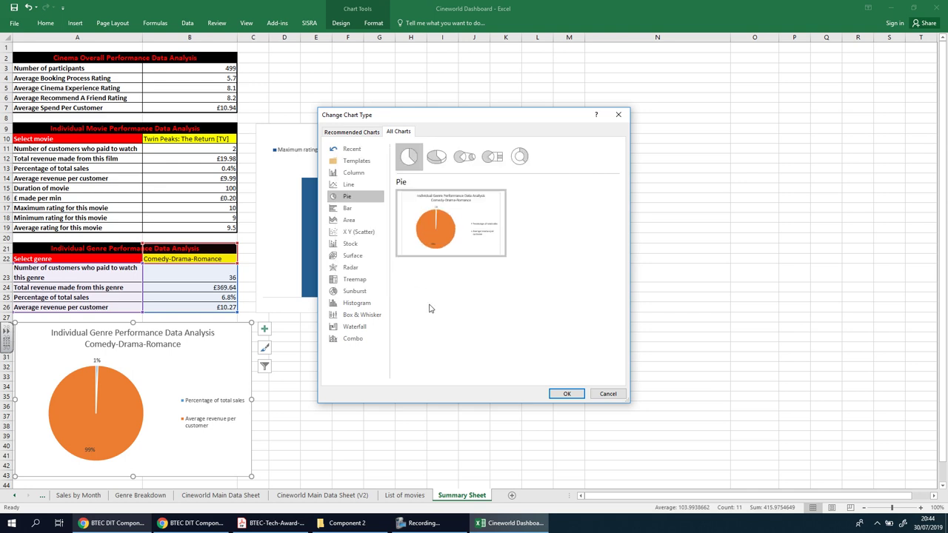
{"action": "left_click", "coordinate": [363, 210]}
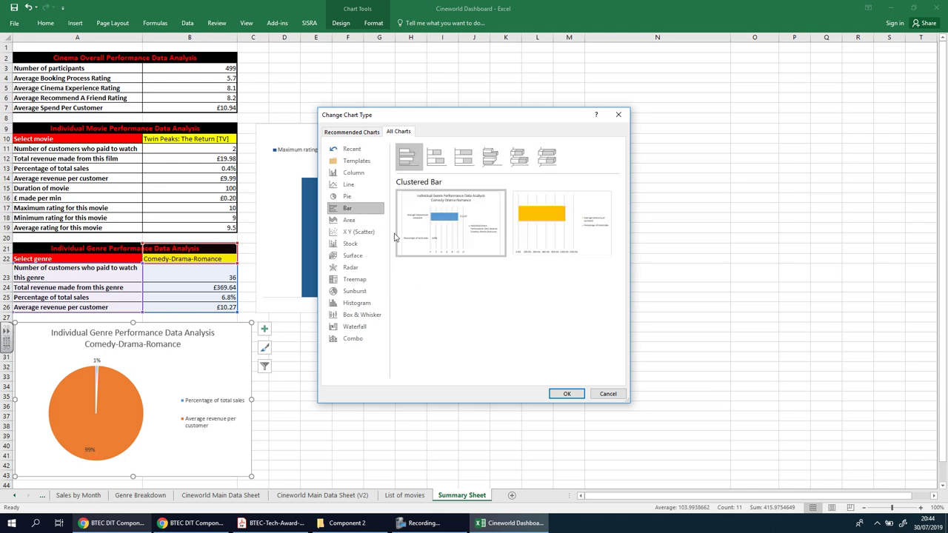
{"action": "mouse_move", "coordinate": [444, 233]}
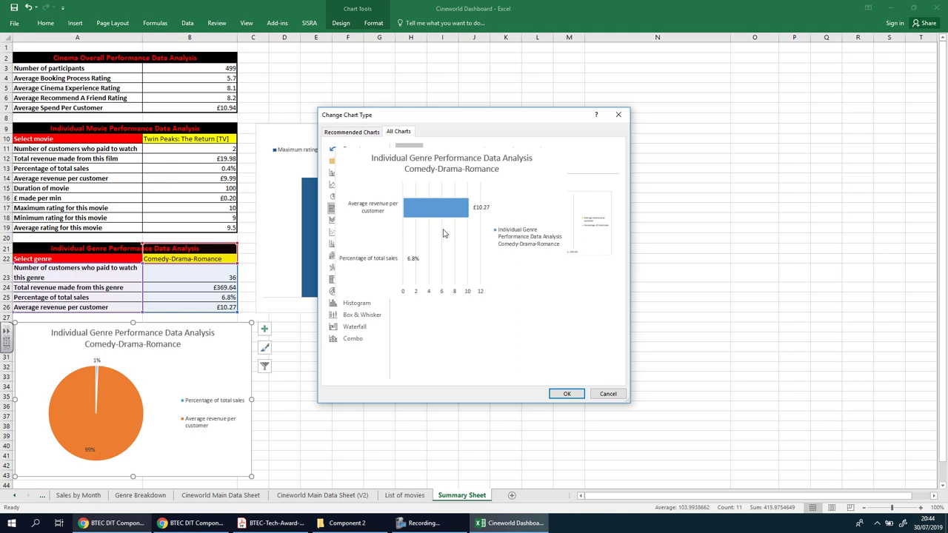
{"action": "left_click", "coordinate": [565, 394]}
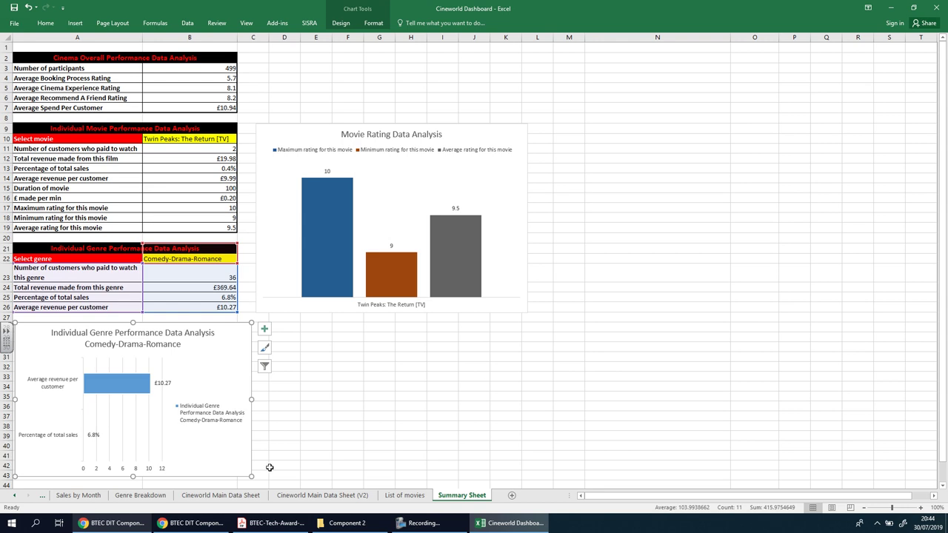
Step: Test the genre chart by selecting the genre "Action-Adventure-Science Fiction" in cell B22
{"action": "left_click", "coordinate": [437, 418]}
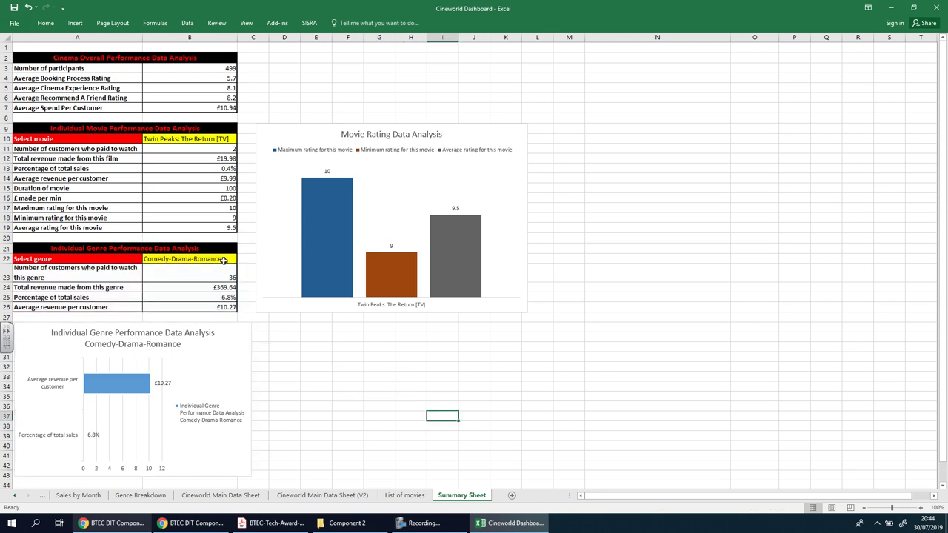
{"action": "left_click", "coordinate": [223, 260]}
{"action": "left_click", "coordinate": [241, 259]}
{"action": "scroll", "coordinate": [241, 268], "scroll_direction": "up", "scroll_amount": 5}
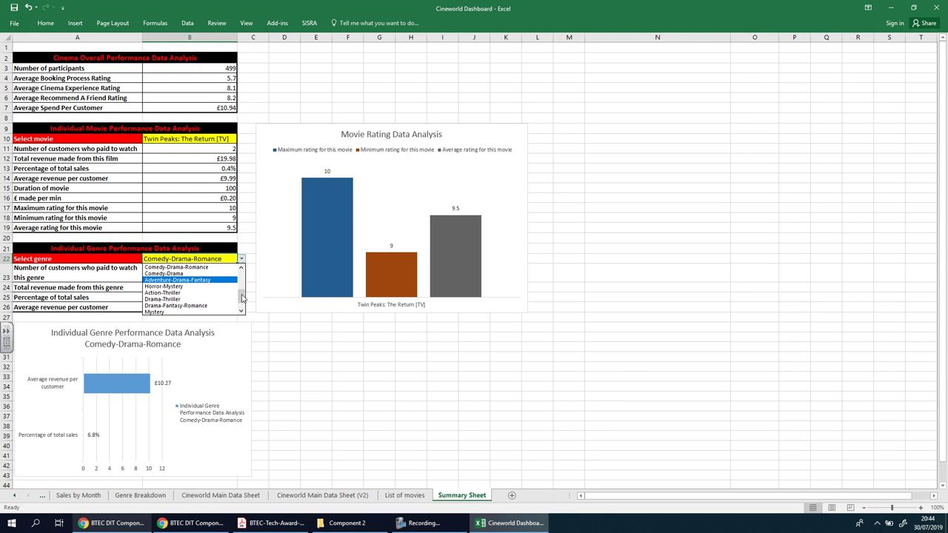
{"action": "left_click", "coordinate": [187, 280]}
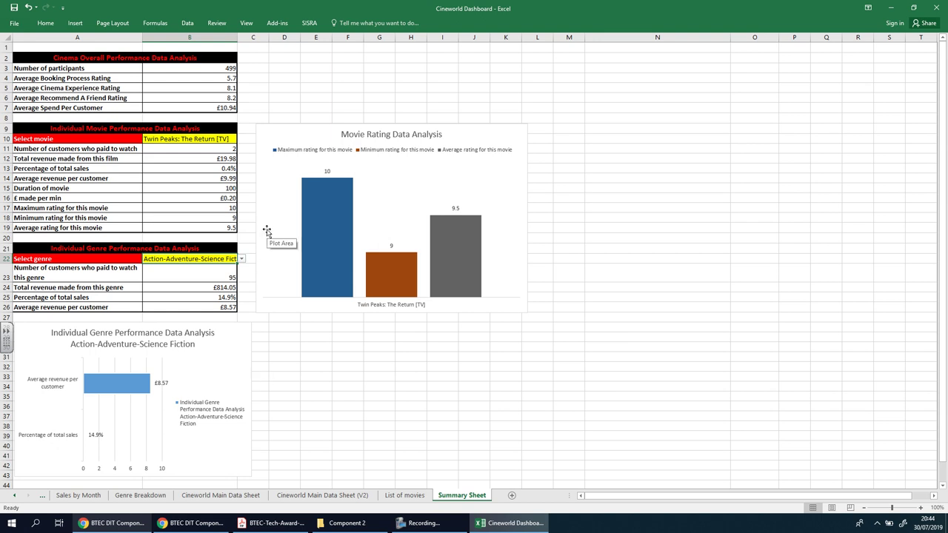
{"action": "left_click", "coordinate": [735, 246]}
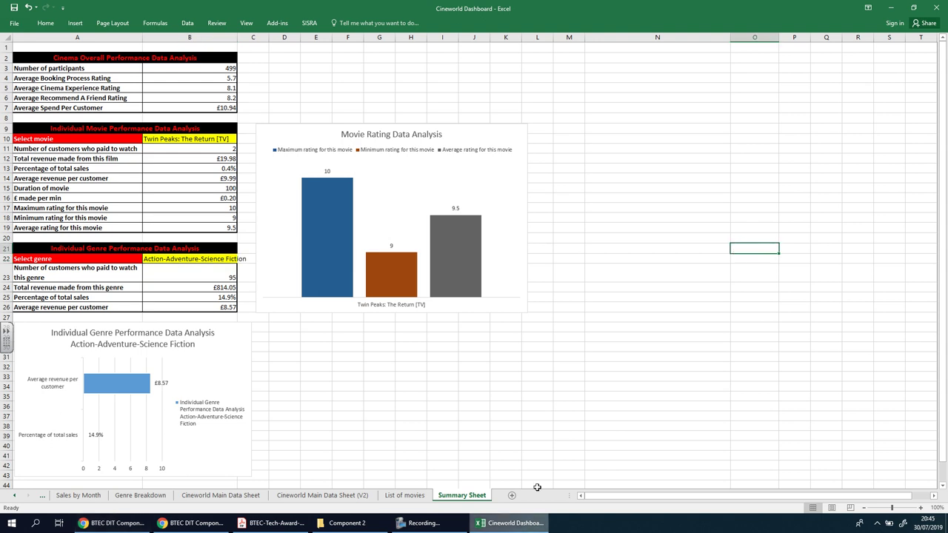
{"action": "left_click", "coordinate": [418, 524]}
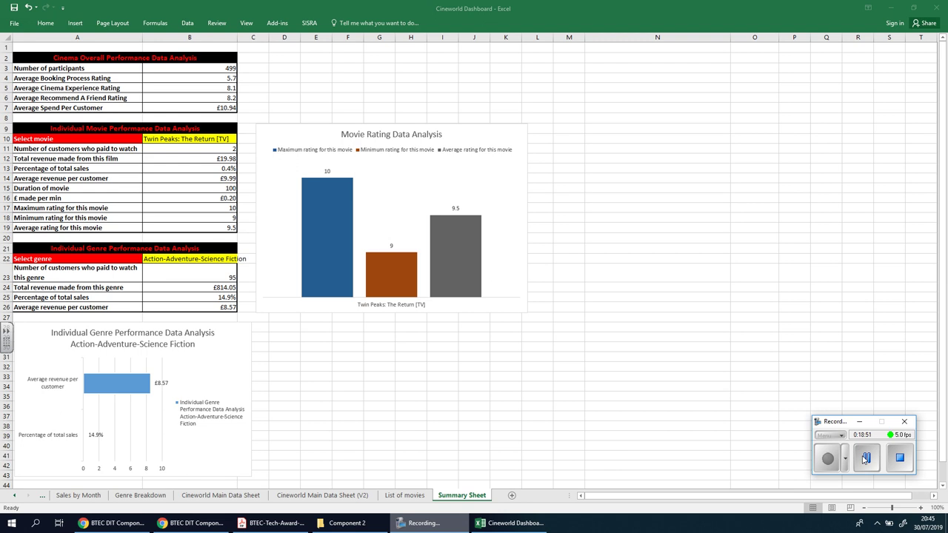
{"action": "left_click", "coordinate": [861, 423]}
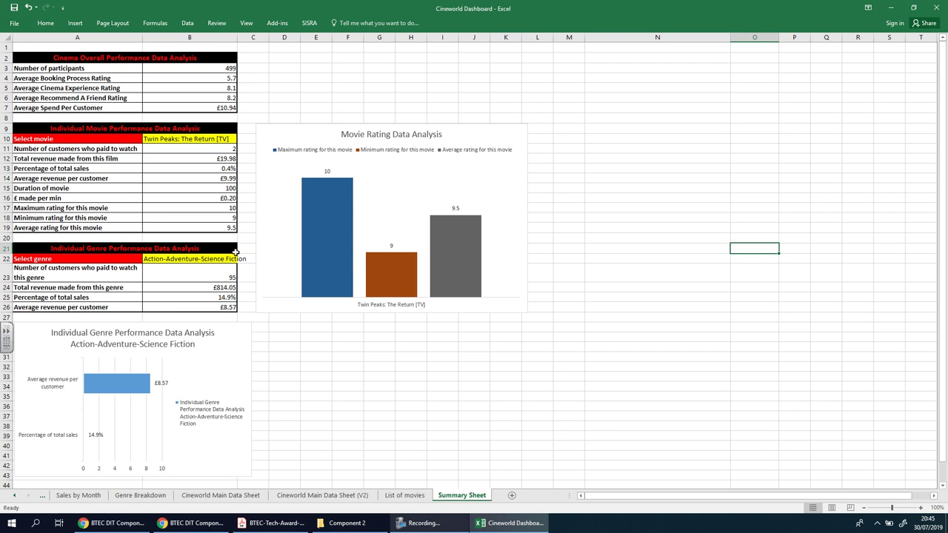
Step: Widen column B so that the full genre name fits inside cell B22
{"action": "left_click_drag", "start_coordinate": [236, 36], "coordinate": [257, 37]}
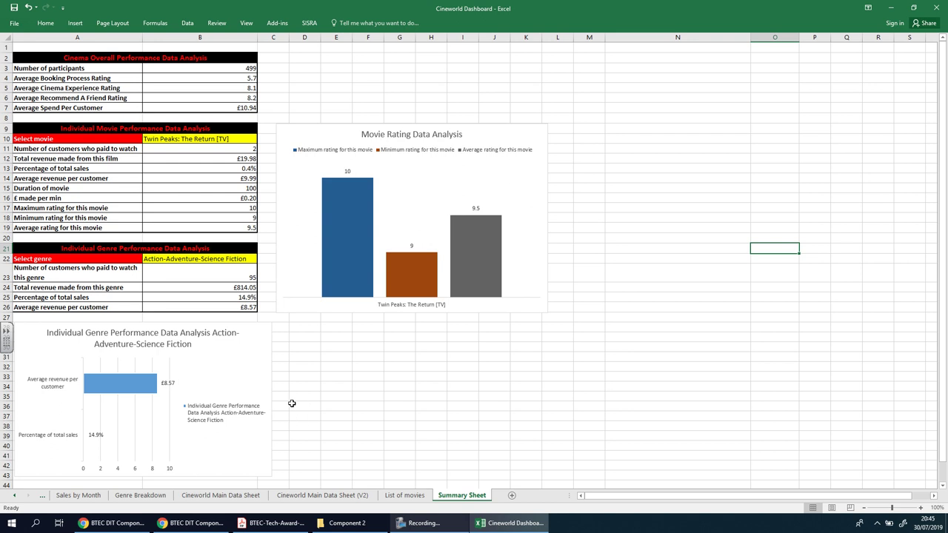
{"action": "left_click", "coordinate": [400, 386]}
{"action": "left_click", "coordinate": [234, 379]}
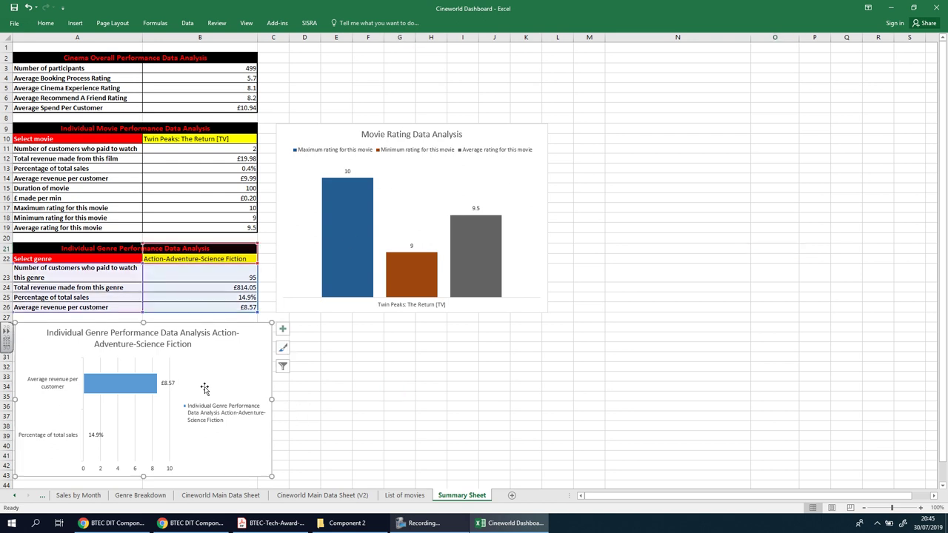
{"action": "left_click", "coordinate": [609, 375]}
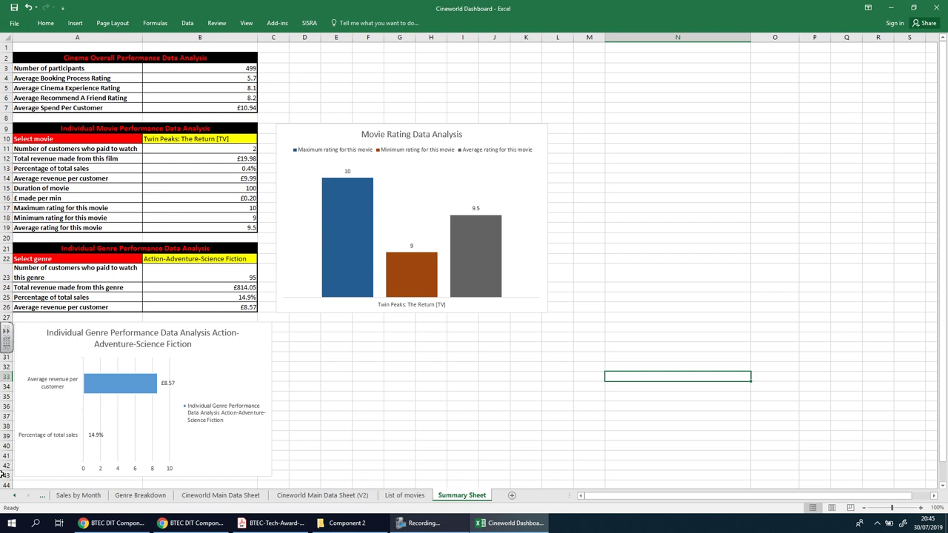
Step: Copy the "Total Sales Revenue per Movie" pivot chart from the Top Earning Movies sheet
{"action": "left_click", "coordinate": [13, 495]}
{"action": "left_click", "coordinate": [13, 495]}
{"action": "left_click", "coordinate": [14, 496]}
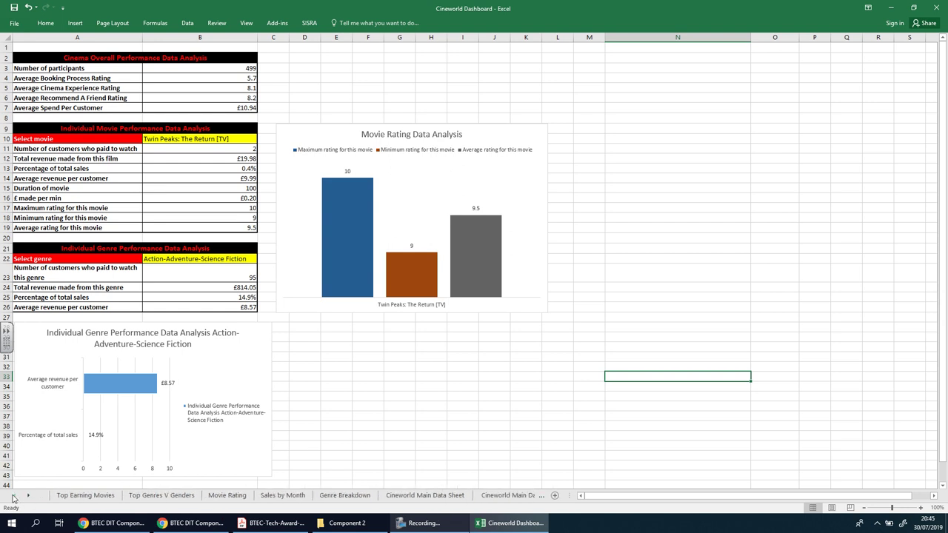
{"action": "left_click", "coordinate": [85, 495]}
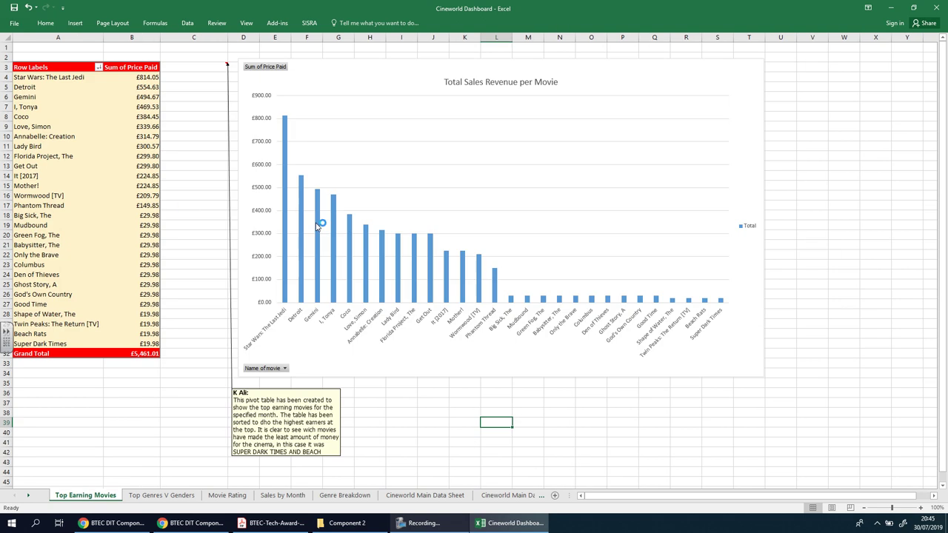
{"action": "mouse_move", "coordinate": [317, 226]}
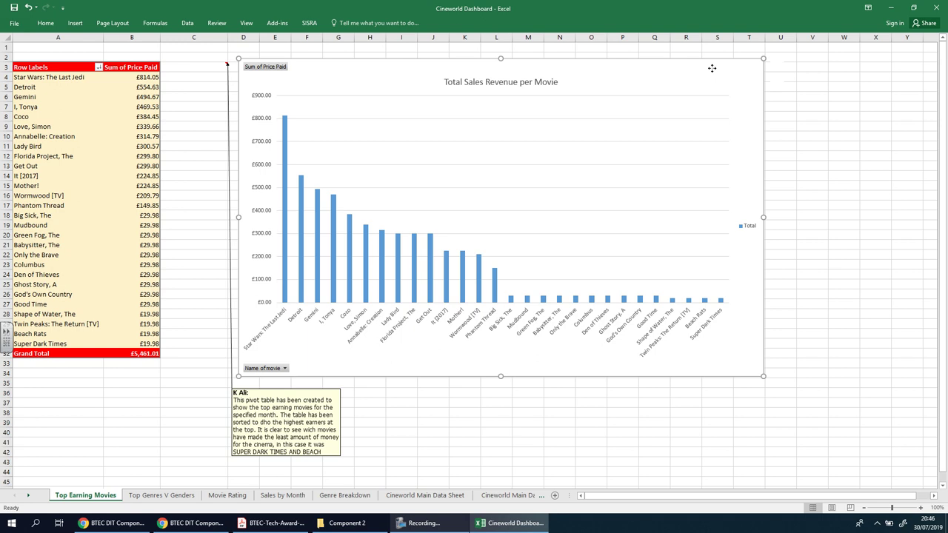
{"action": "right_click", "coordinate": [713, 70]}
{"action": "left_click", "coordinate": [737, 100]}
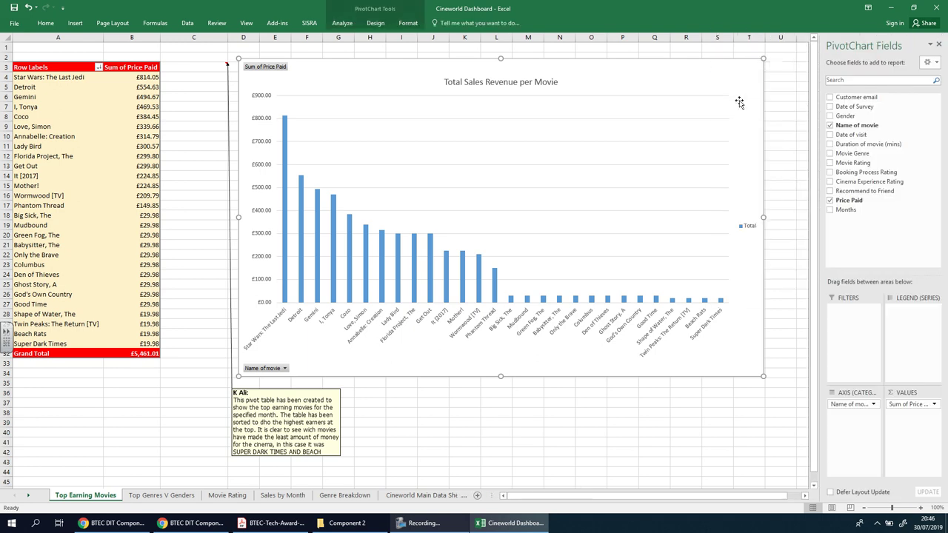
Step: Paste the copied pivot chart at cell N5 of the Summary Sheet, keeping its source formatting
{"action": "left_click", "coordinate": [424, 495]}
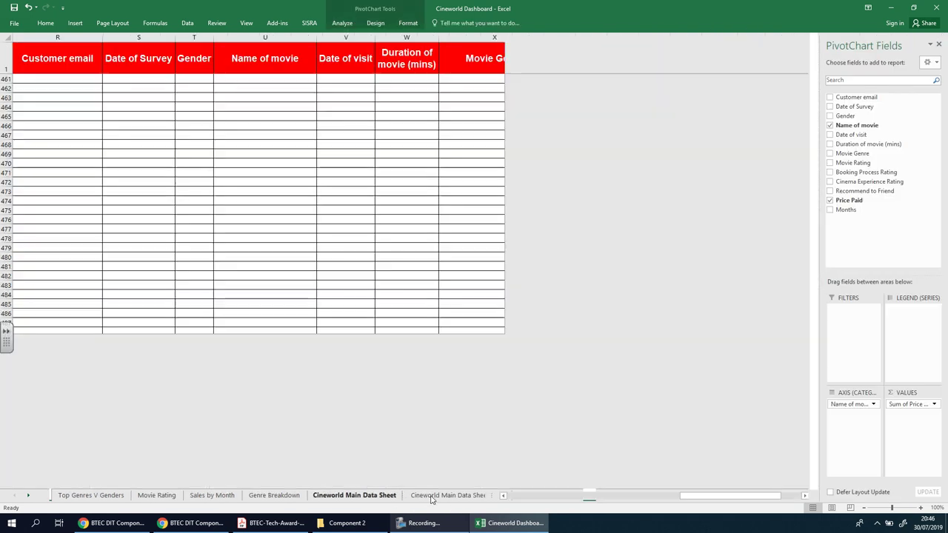
{"action": "left_click", "coordinate": [452, 495]}
{"action": "left_click", "coordinate": [521, 496]}
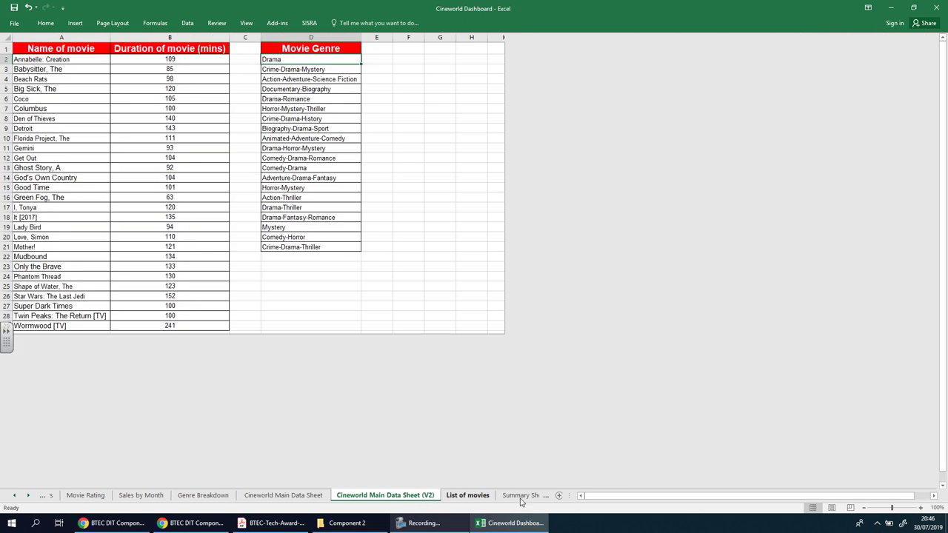
{"action": "left_click", "coordinate": [515, 496]}
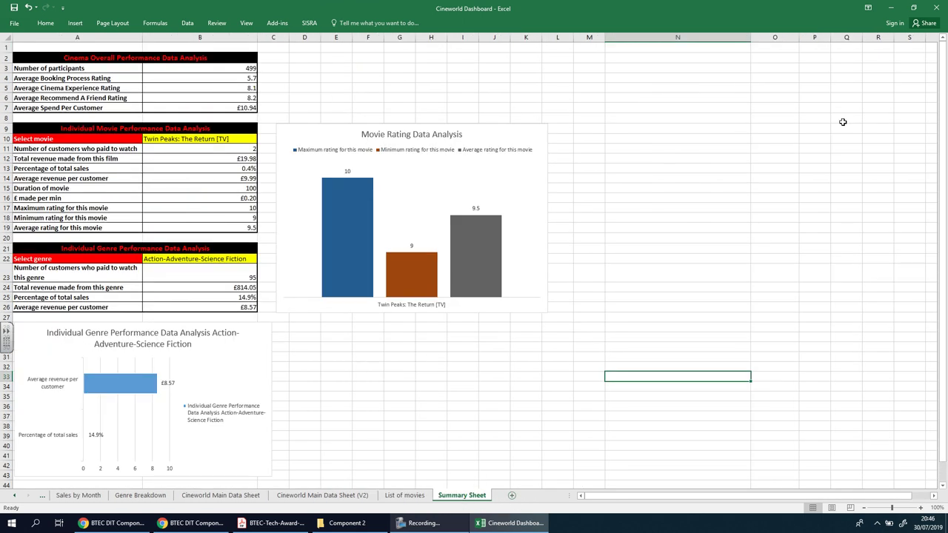
{"action": "right_click", "coordinate": [702, 88]}
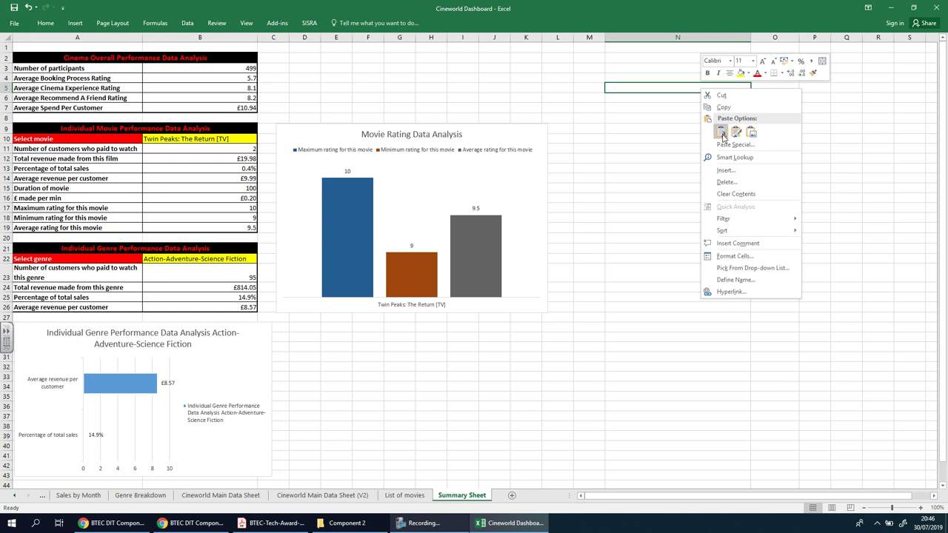
{"action": "left_click", "coordinate": [723, 135]}
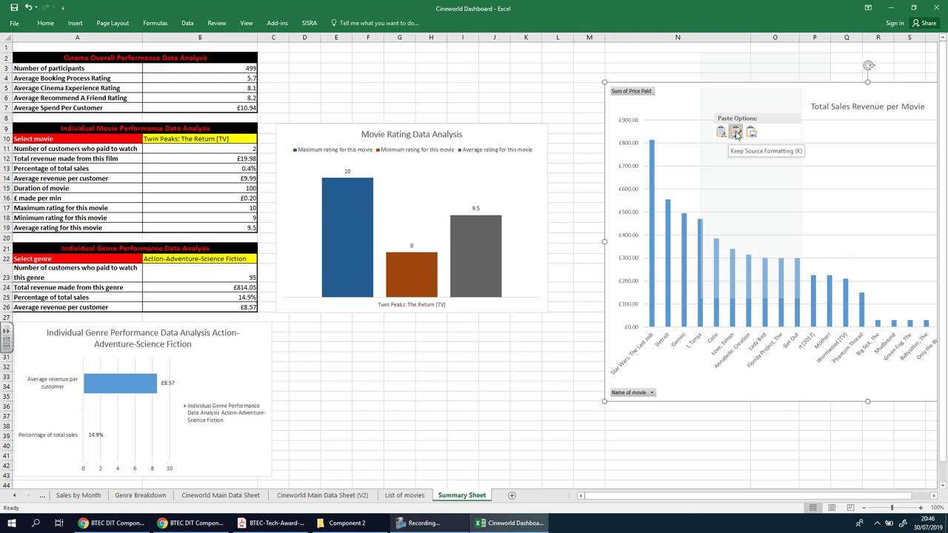
{"action": "left_click", "coordinate": [736, 133]}
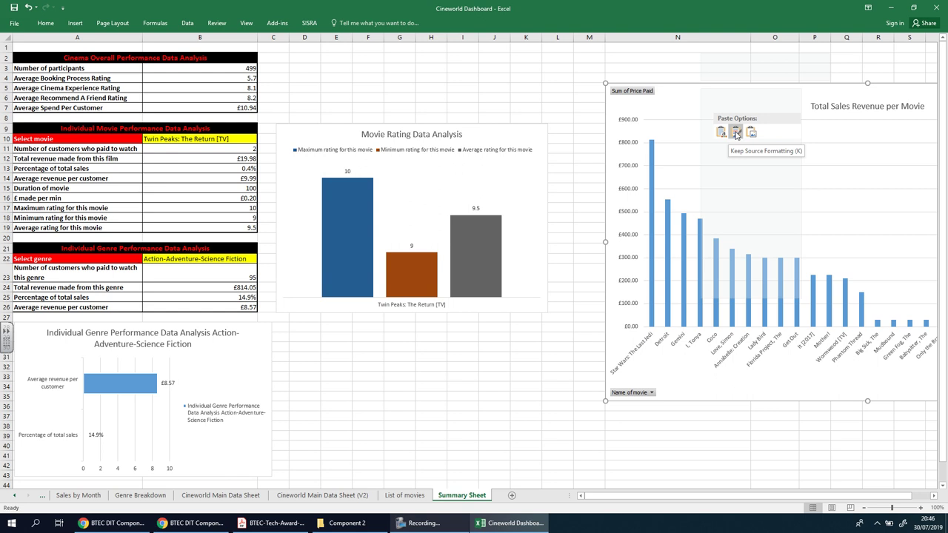
{"action": "left_click", "coordinate": [637, 216]}
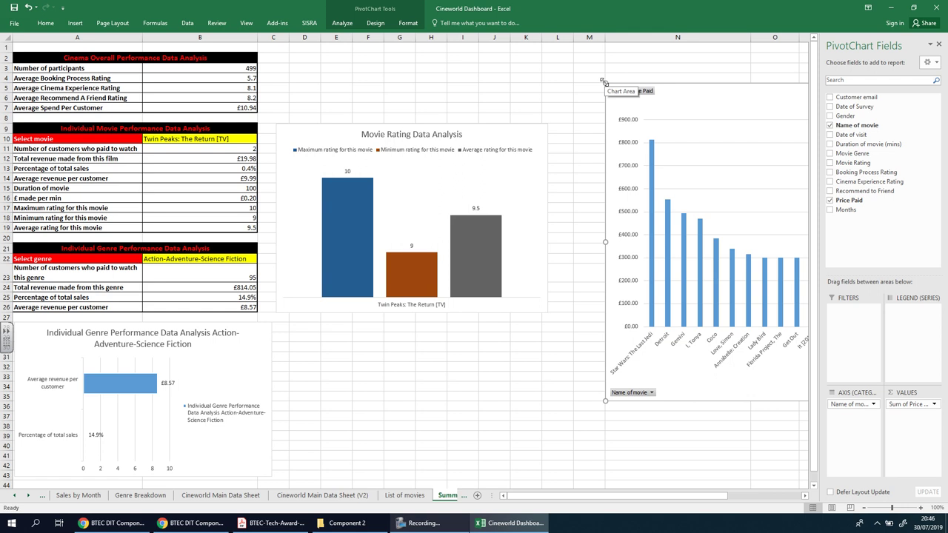
{"action": "left_click", "coordinate": [745, 61]}
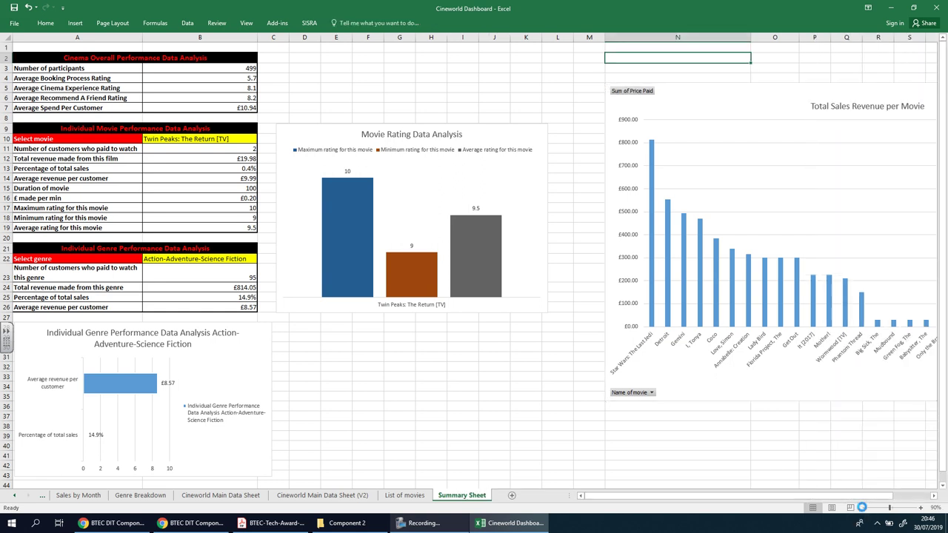
Step: Shrink the "Total Sales Revenue per Movie" pivot chart and place it directly beneath the Movie Rating chart, spanning about rows 28 to 48
{"action": "left_click", "coordinate": [864, 508]}
{"action": "left_click", "coordinate": [864, 509]}
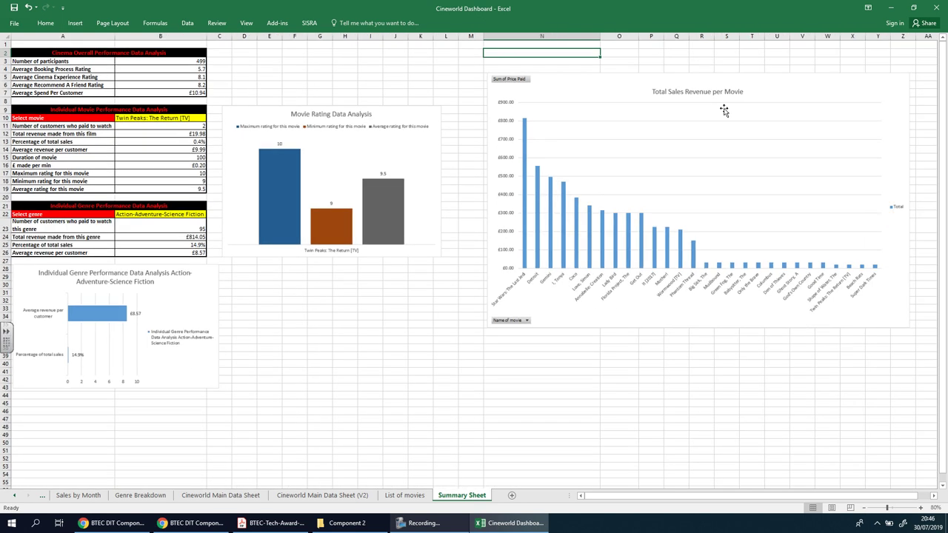
{"action": "left_click", "coordinate": [887, 319]}
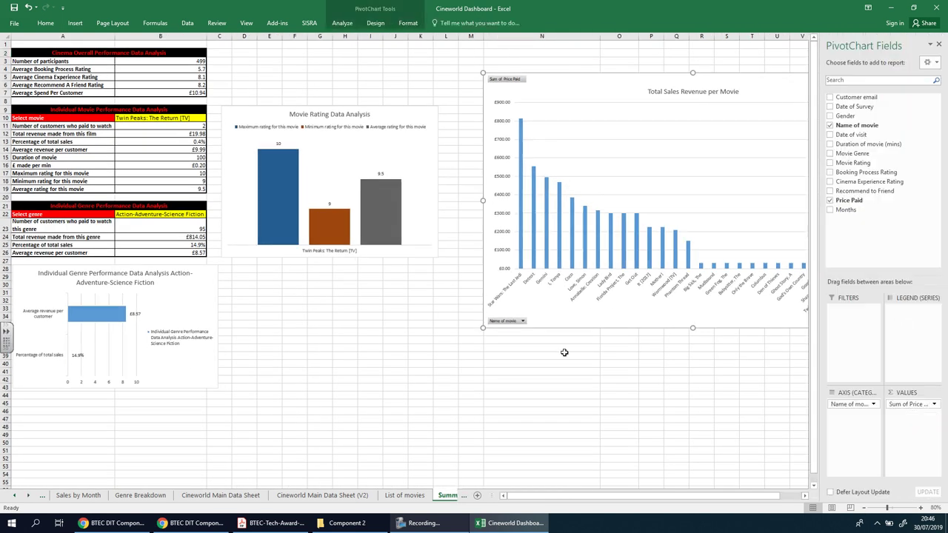
{"action": "left_click_drag", "start_coordinate": [482, 328], "coordinate": [694, 237]}
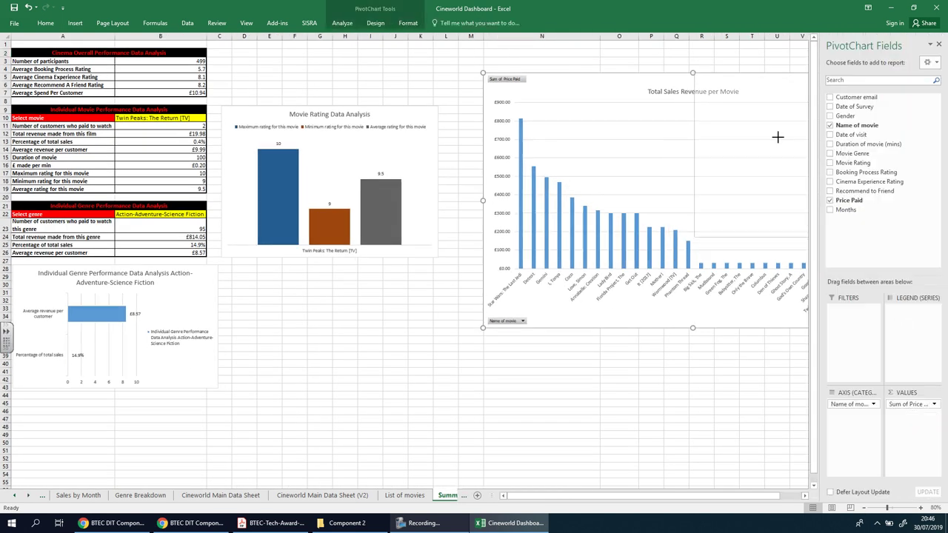
{"action": "left_click_drag", "start_coordinate": [790, 82], "coordinate": [317, 269]}
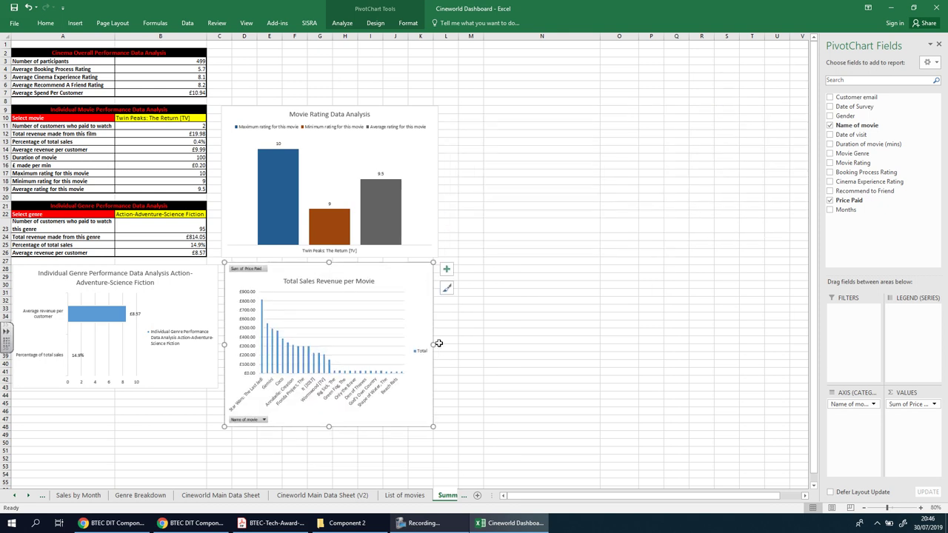
{"action": "left_click_drag", "start_coordinate": [432, 344], "coordinate": [439, 343]}
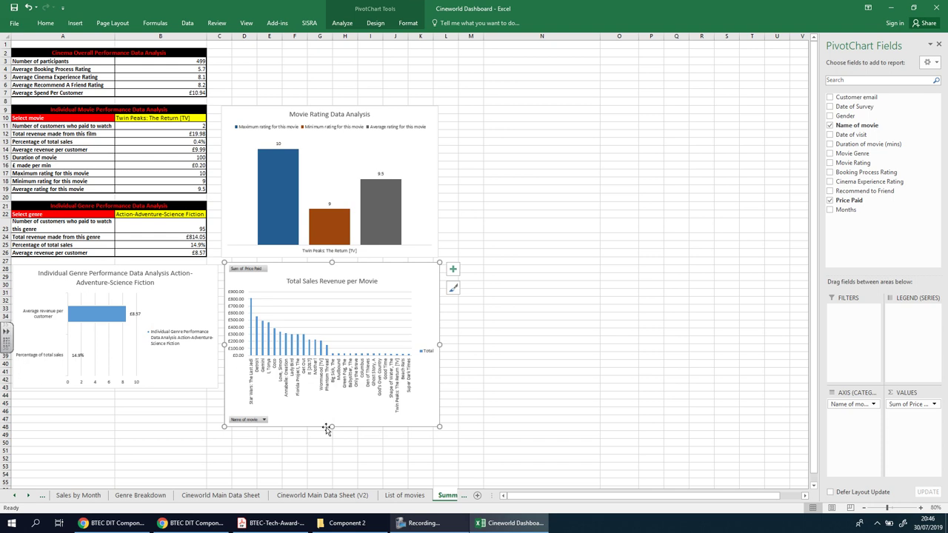
Step: Stretch the Individual Genre Performance chart down to row 48 so its lower edge lines up with the revenue pivot chart
{"action": "left_click", "coordinate": [175, 370]}
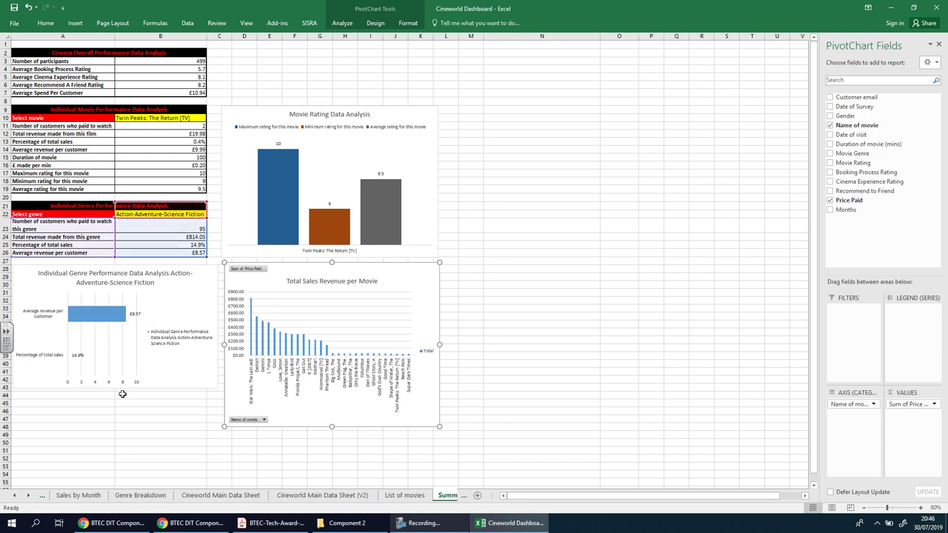
{"action": "left_click", "coordinate": [331, 414]}
{"action": "left_click", "coordinate": [119, 387]}
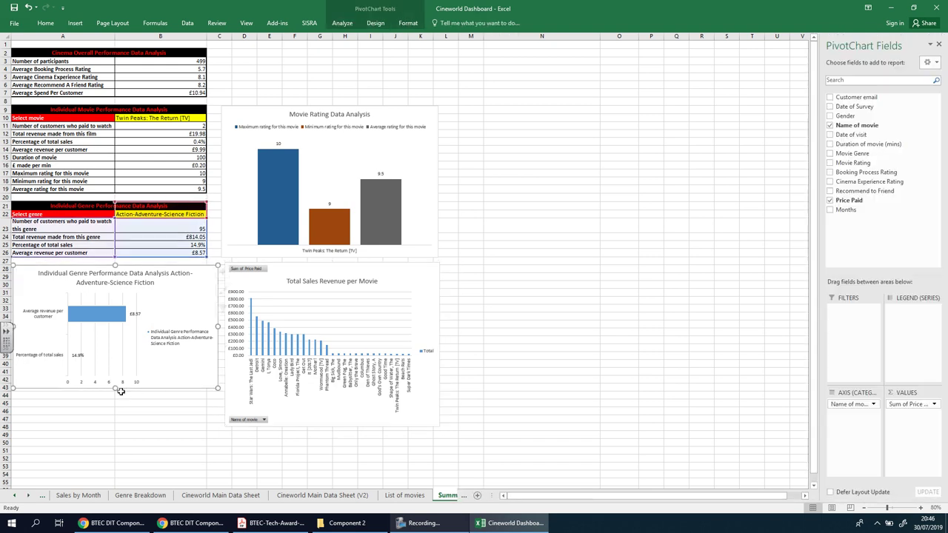
{"action": "left_click_drag", "start_coordinate": [115, 388], "coordinate": [116, 426]}
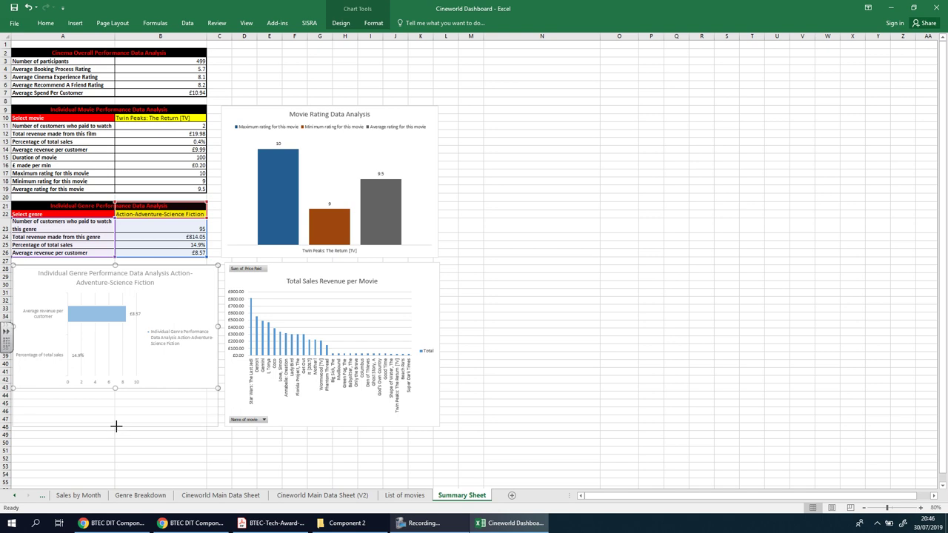
{"action": "left_click_drag", "start_coordinate": [409, 420], "coordinate": [409, 420]}
{"action": "left_click", "coordinate": [523, 282]}
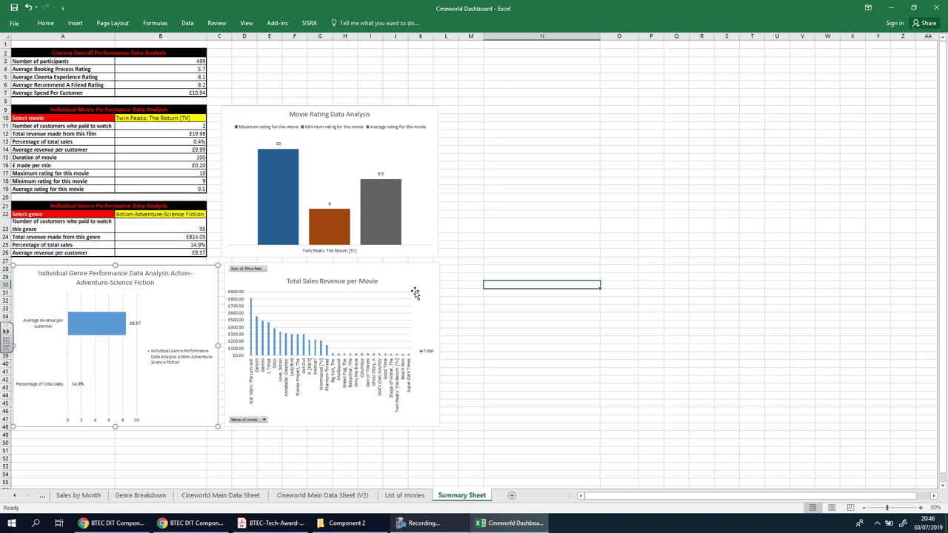
Step: Widen the Movie Rating Data Analysis chart toward the summary tables and align its opposite edge with the revenue chart below
{"action": "left_click", "coordinate": [523, 187]}
{"action": "left_click", "coordinate": [235, 185]}
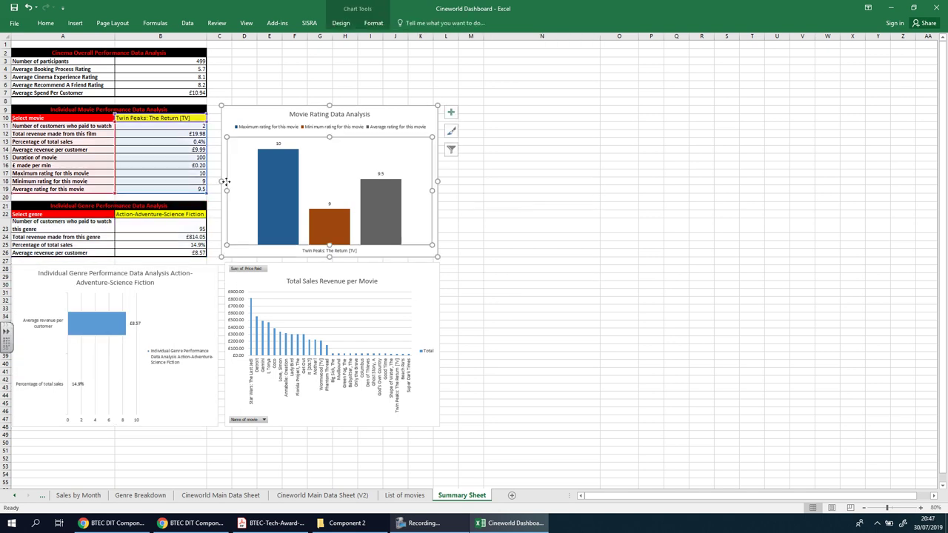
{"action": "left_click_drag", "start_coordinate": [221, 180], "coordinate": [212, 182]}
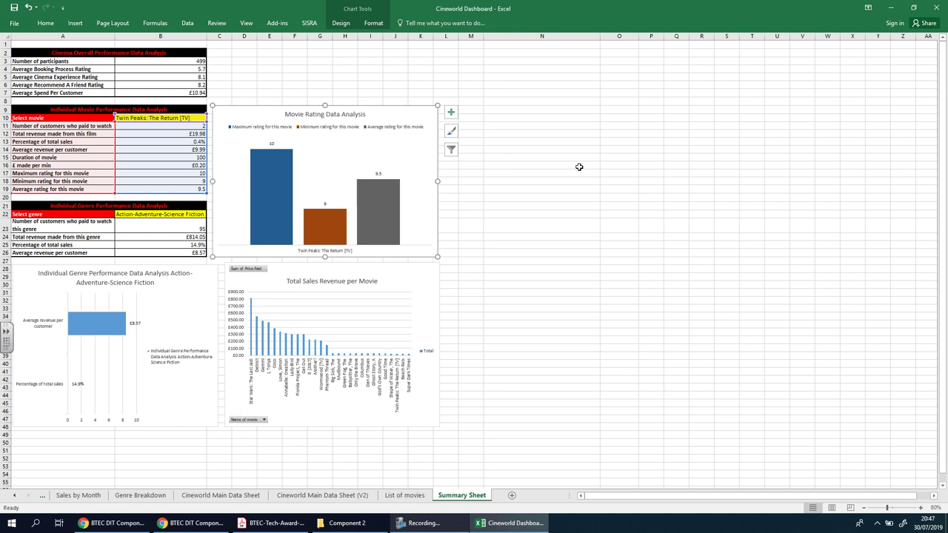
{"action": "left_click", "coordinate": [576, 174]}
{"action": "left_click", "coordinate": [434, 184]}
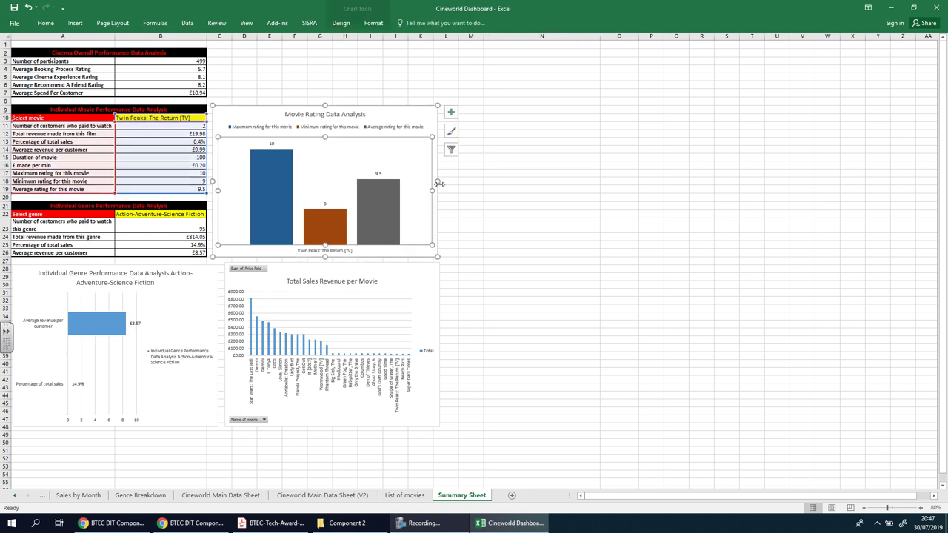
{"action": "left_click_drag", "start_coordinate": [440, 182], "coordinate": [439, 184]}
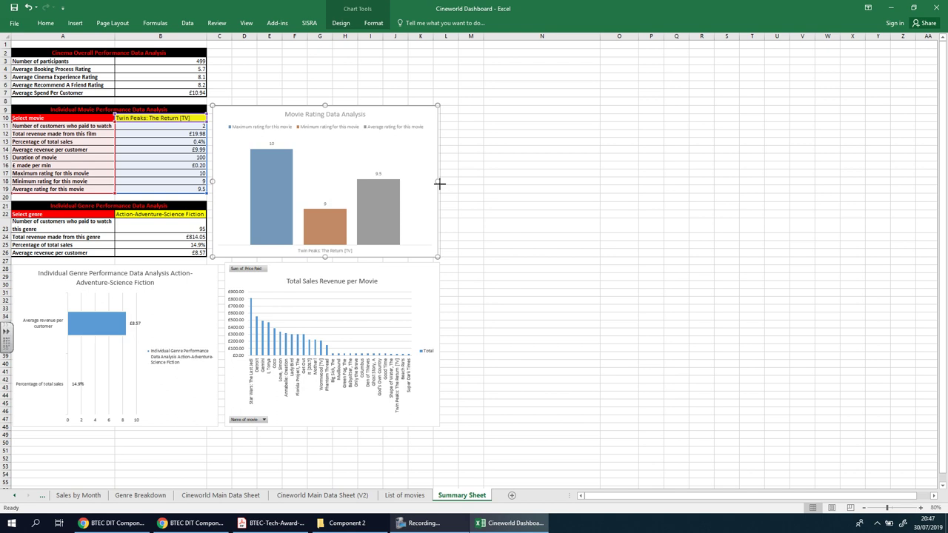
{"action": "left_click", "coordinate": [539, 305]}
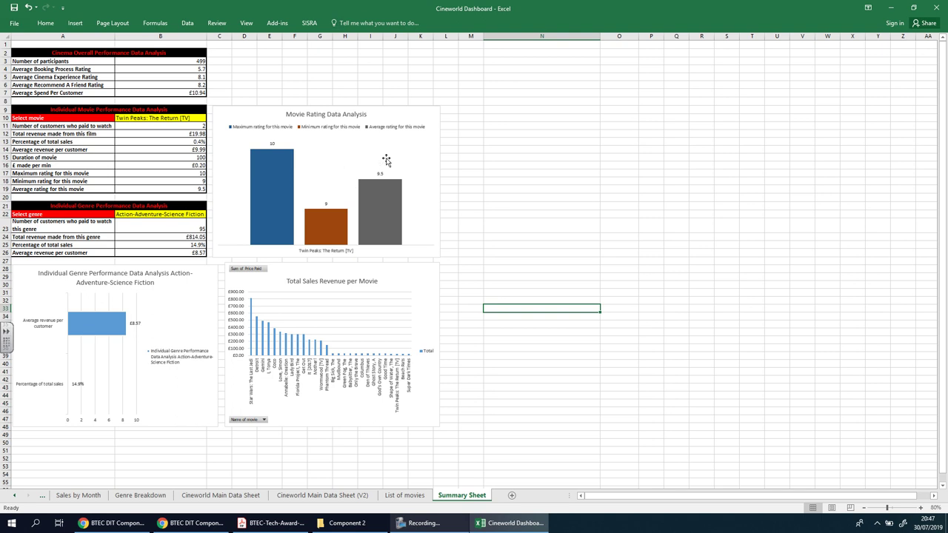
{"action": "left_click", "coordinate": [421, 152]}
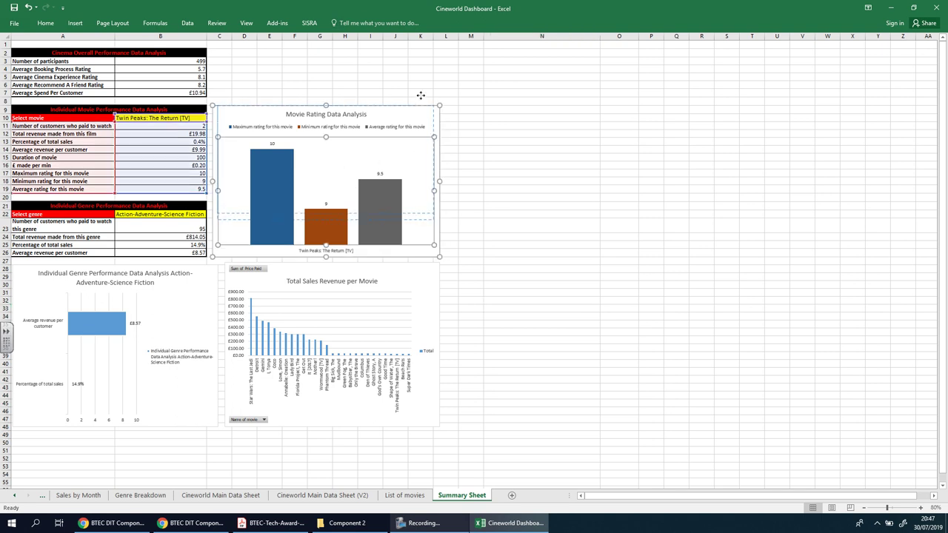
{"action": "left_click_drag", "start_coordinate": [441, 105], "coordinate": [441, 105]}
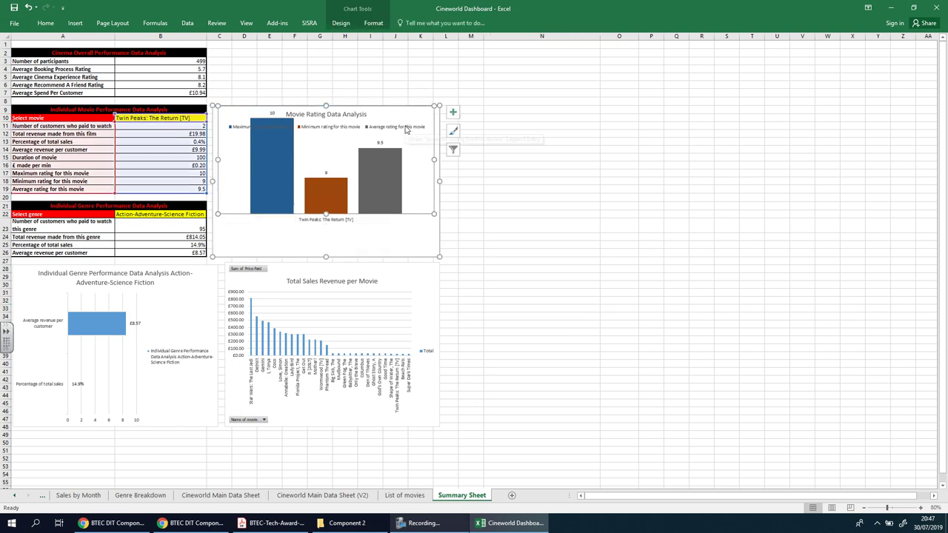
{"action": "key", "text": "ctrl+z"}
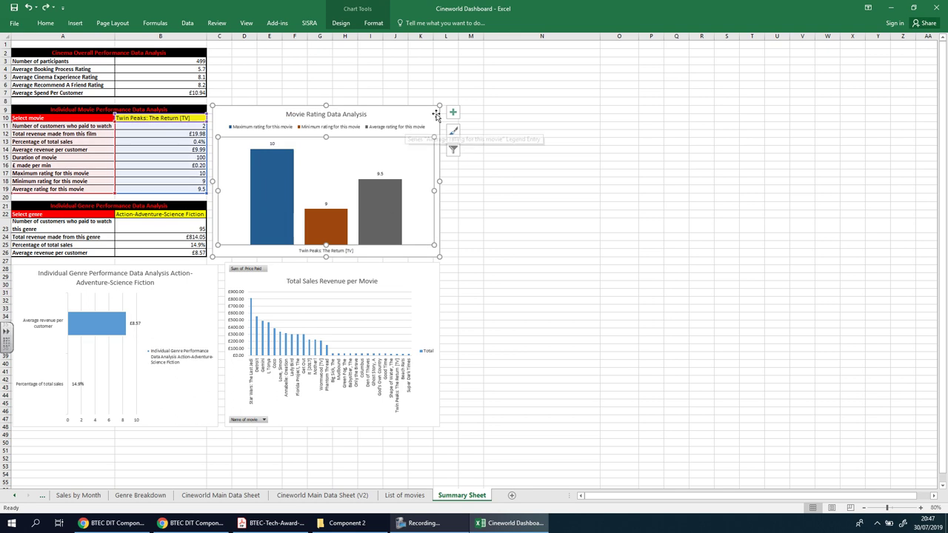
Step: Move the Movie Rating Data Analysis chart up beside the Cinema Overall Performance block, starting at row 2
{"action": "left_click_drag", "start_coordinate": [432, 105], "coordinate": [436, 55]}
{"action": "left_click", "coordinate": [564, 324]}
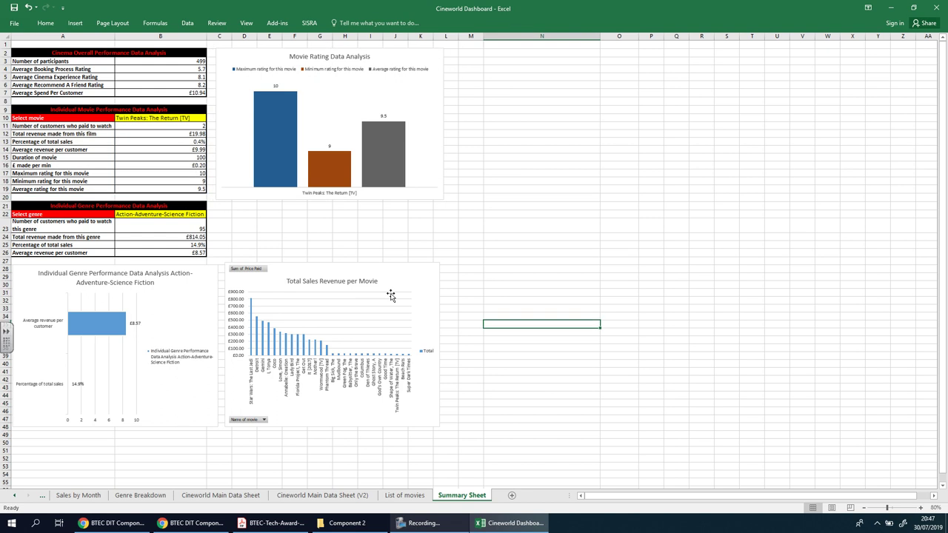
Step: Extend the revenue pivot chart upward to just below the Movie Rating chart and widen it slightly to match that chart's edge
{"action": "left_click", "coordinate": [401, 273]}
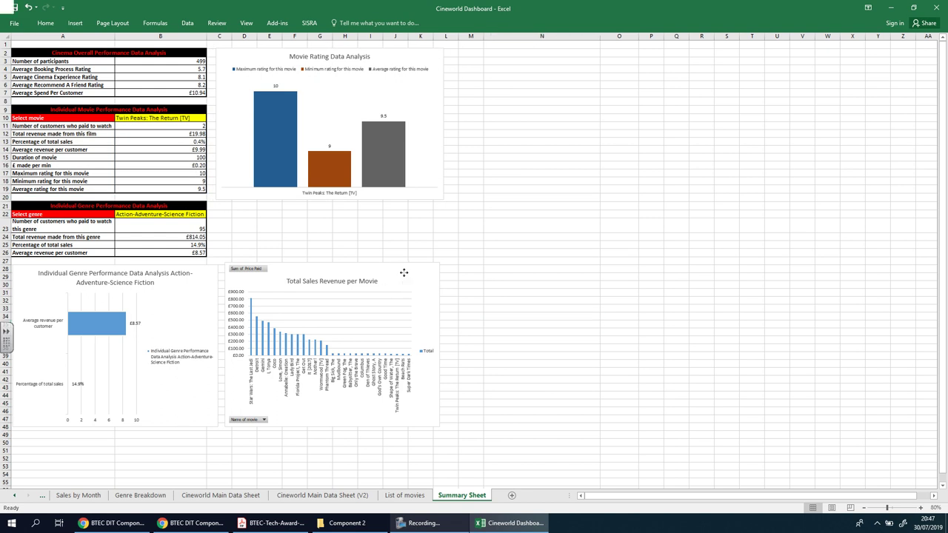
{"action": "left_click_drag", "start_coordinate": [333, 260], "coordinate": [335, 208]}
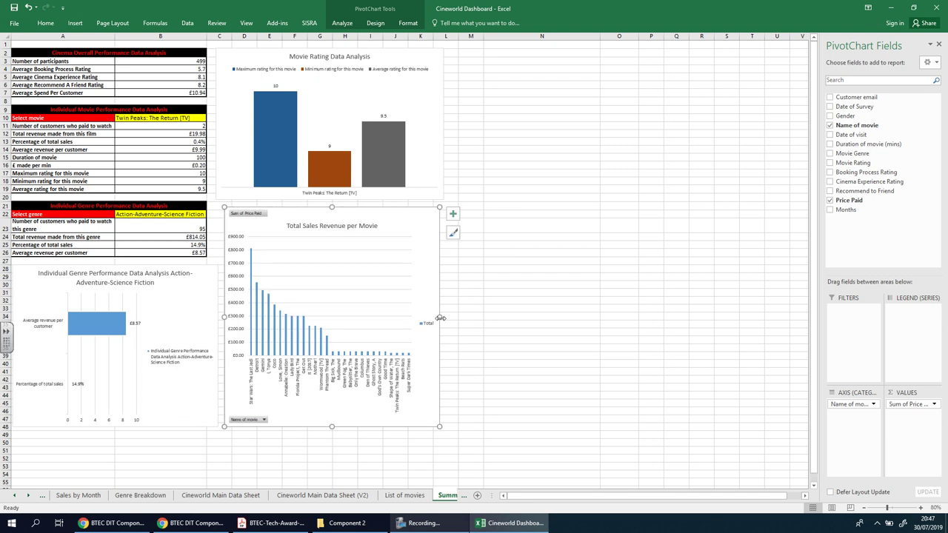
{"action": "left_click_drag", "start_coordinate": [441, 318], "coordinate": [442, 318]}
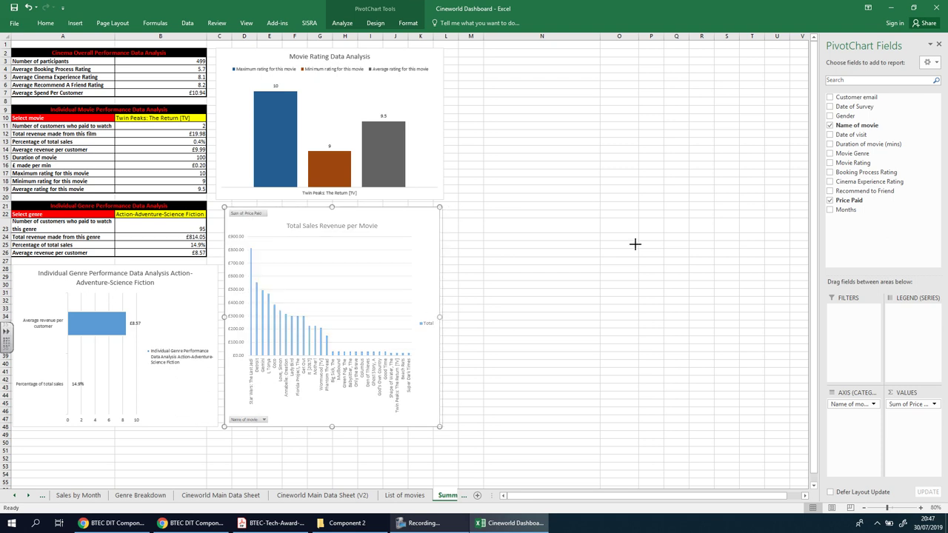
{"action": "left_click", "coordinate": [646, 237]}
{"action": "left_click", "coordinate": [619, 149]}
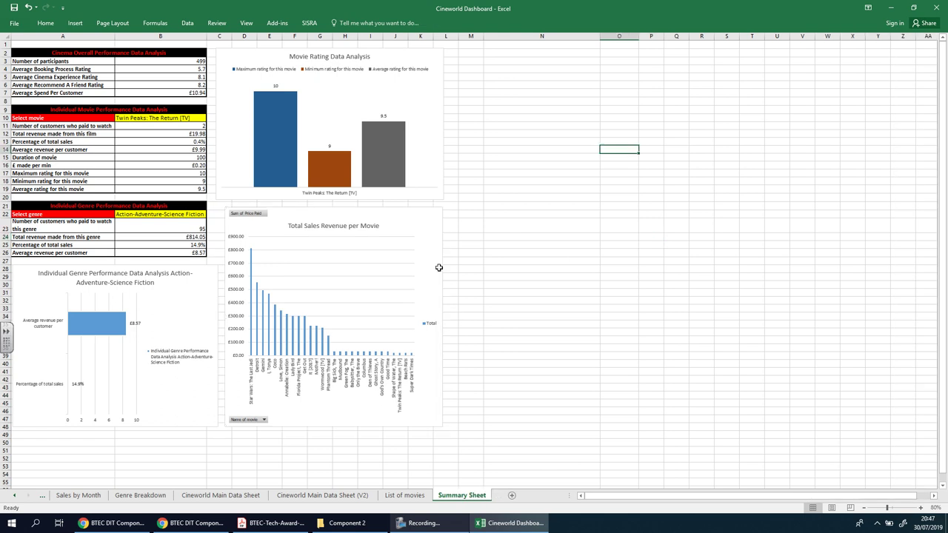
{"action": "left_click", "coordinate": [379, 92]}
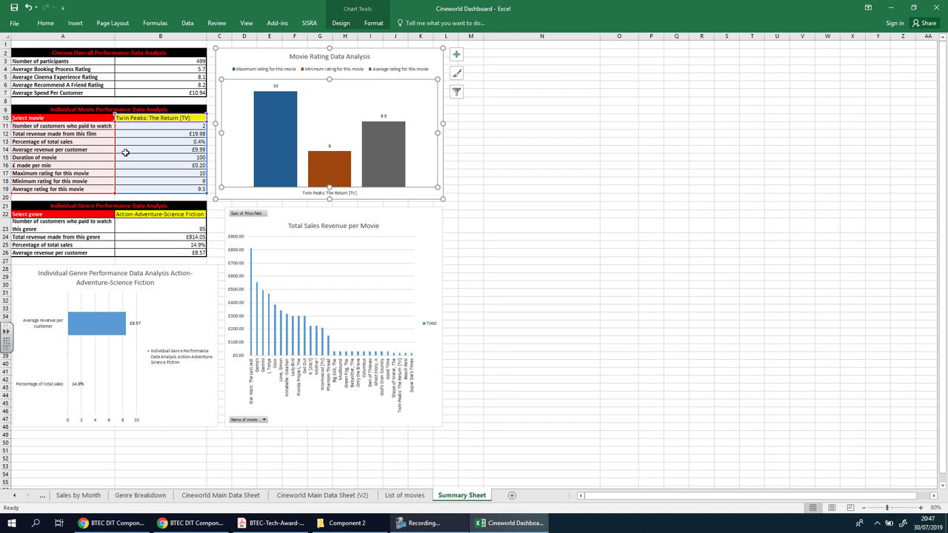
{"action": "left_click", "coordinate": [178, 332]}
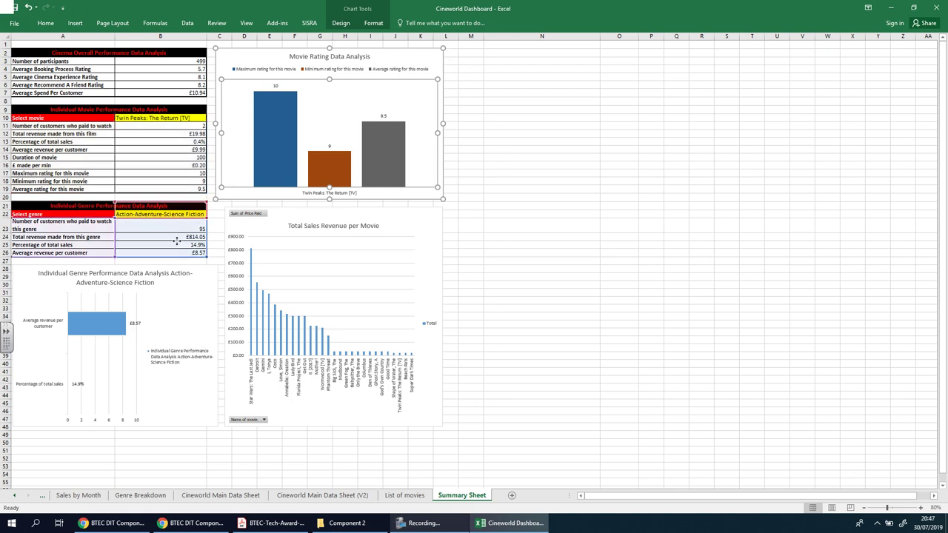
{"action": "left_click", "coordinate": [629, 238]}
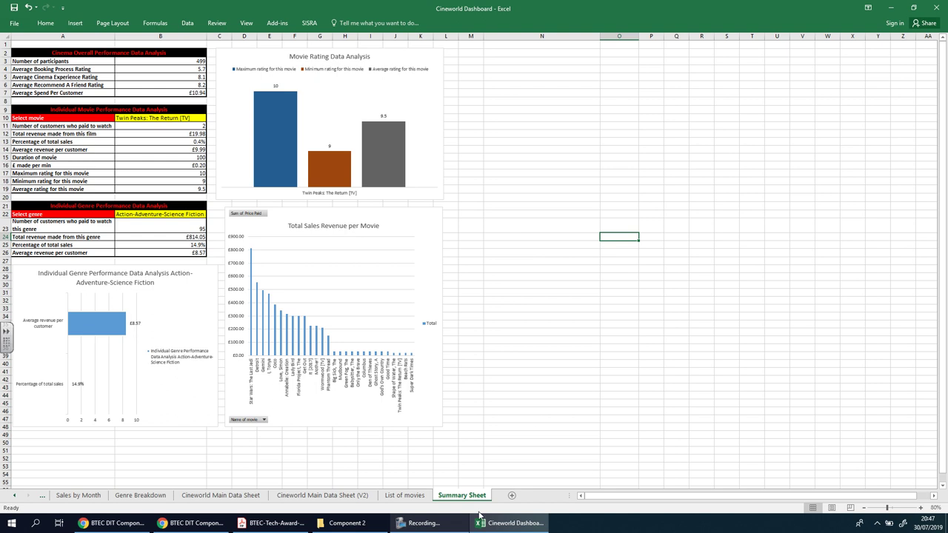
Step: On the Top Earning Movies sheet, exclude Super Dark Times, Shape of Water, Only the Brave and Mudbound in the pivot chart's movie name filter
{"action": "left_click", "coordinate": [13, 498]}
{"action": "left_click", "coordinate": [14, 498]}
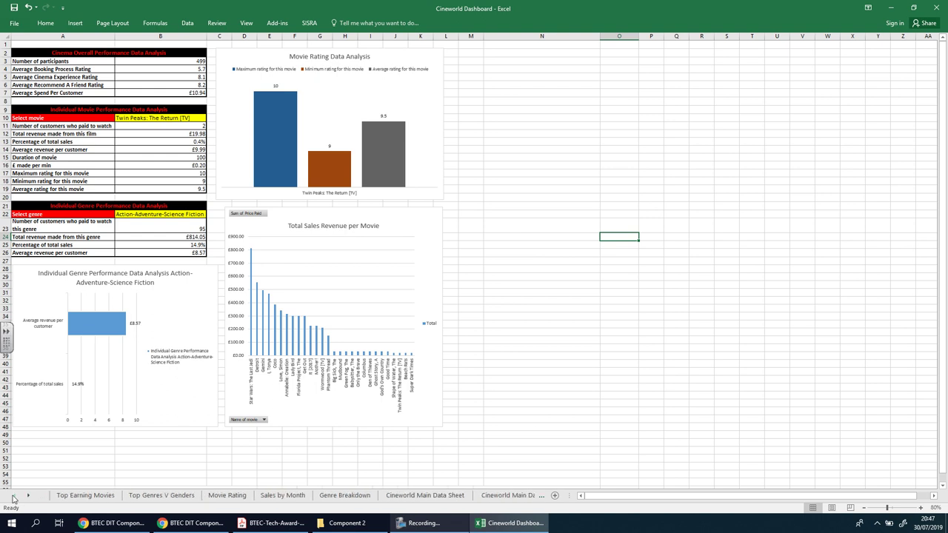
{"action": "left_click", "coordinate": [86, 497]}
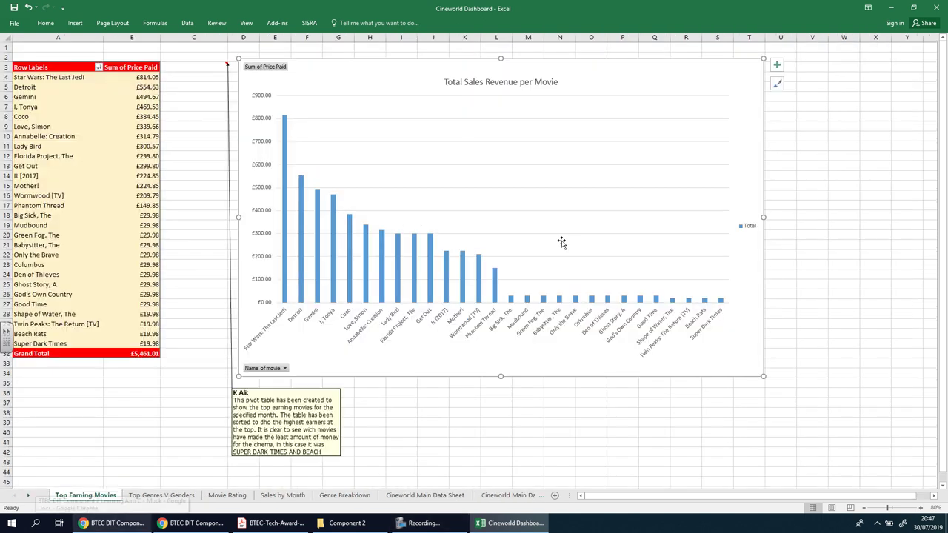
{"action": "left_click", "coordinate": [285, 369]}
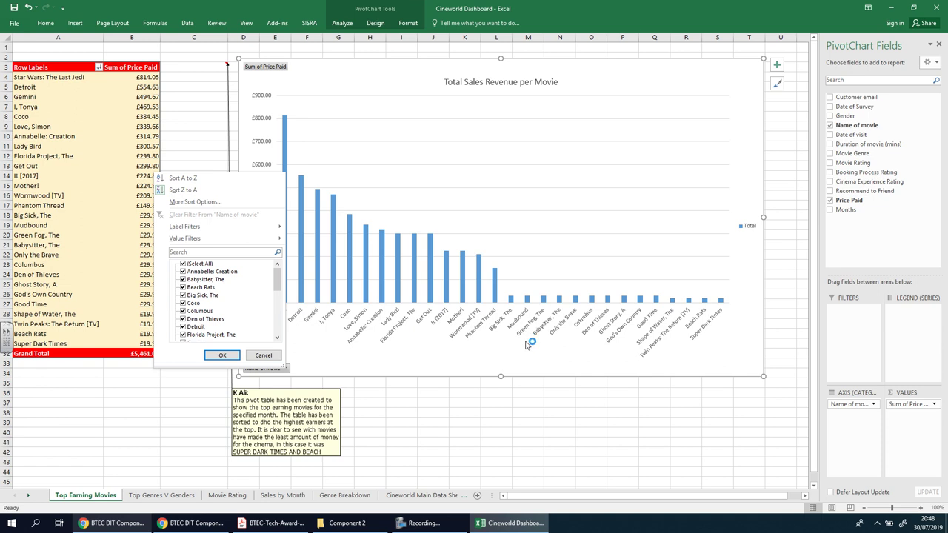
{"action": "left_click_drag", "start_coordinate": [277, 278], "coordinate": [273, 346]}
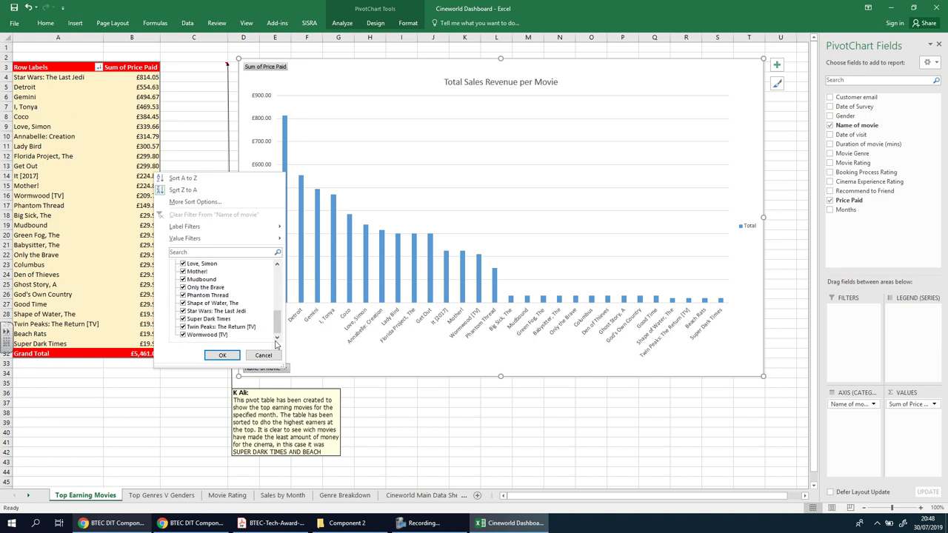
{"action": "left_click", "coordinate": [182, 321]}
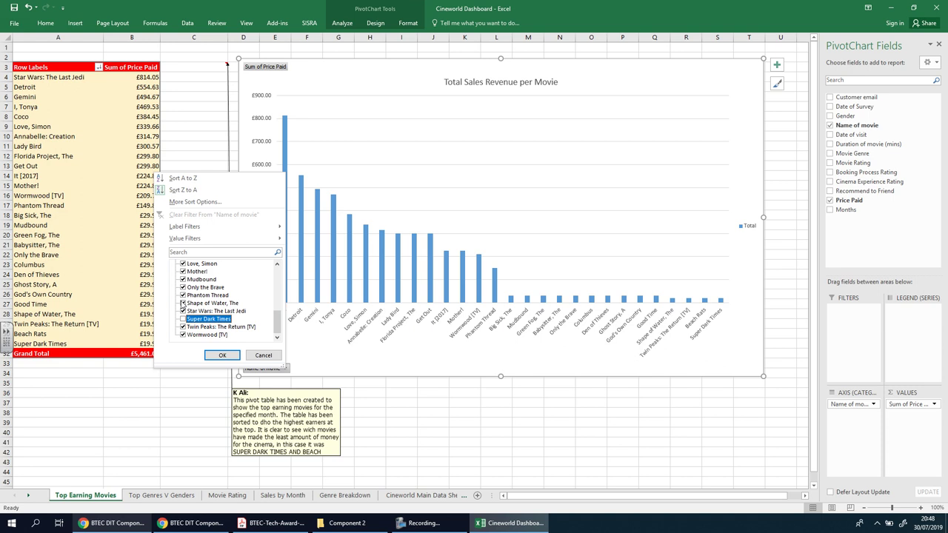
{"action": "left_click", "coordinate": [182, 303]}
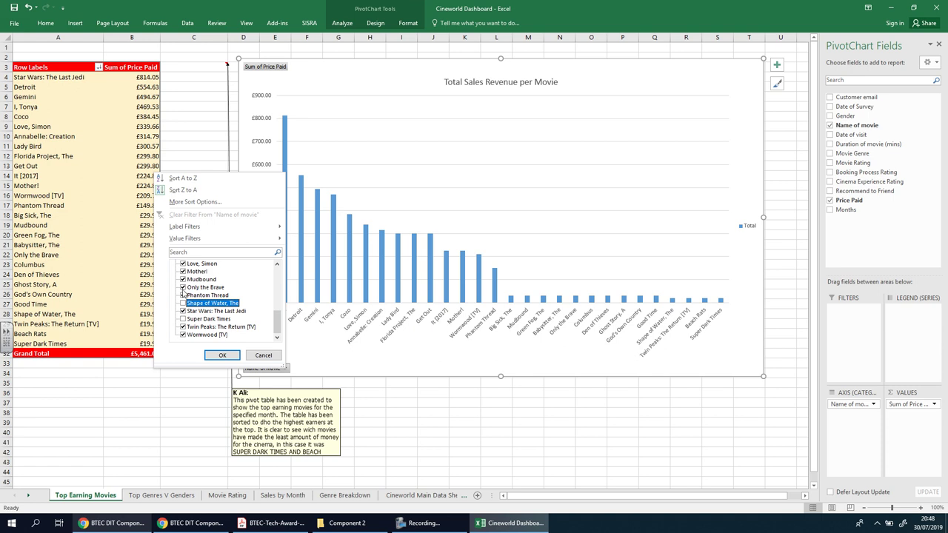
{"action": "left_click", "coordinate": [187, 289]}
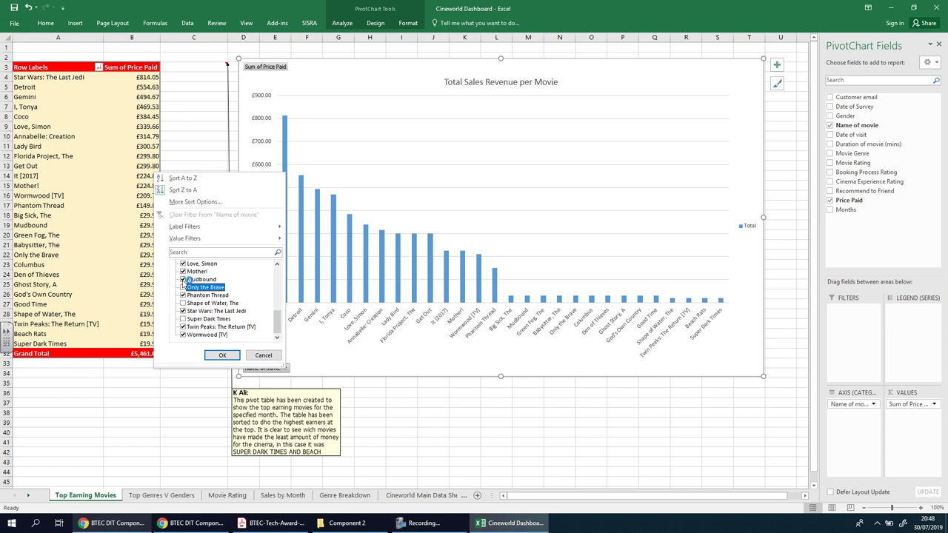
{"action": "left_click", "coordinate": [183, 280]}
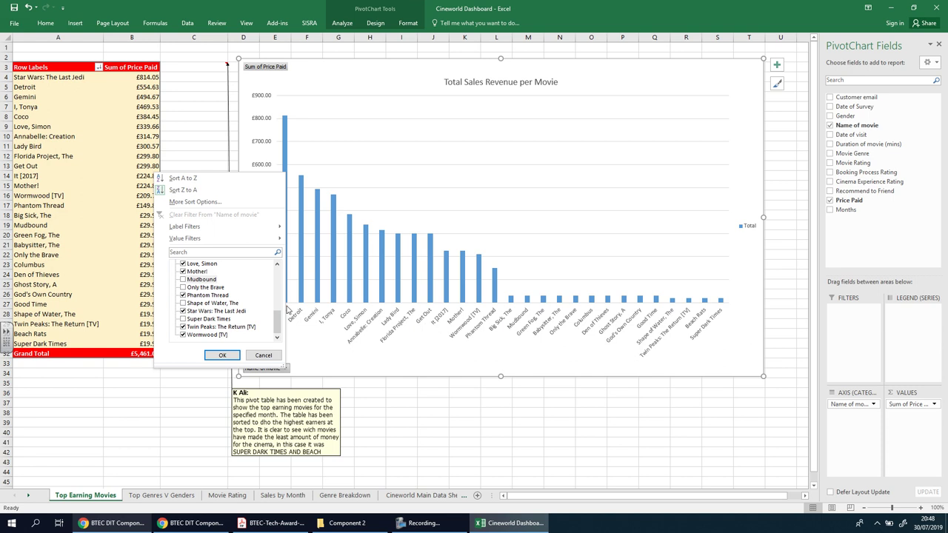
Step: Exclude Green Fog, Good Time, God's Own Country, Ghost Story, Den of Thieves and Columbus from the movie name filter
{"action": "left_click_drag", "start_coordinate": [282, 325], "coordinate": [280, 307]}
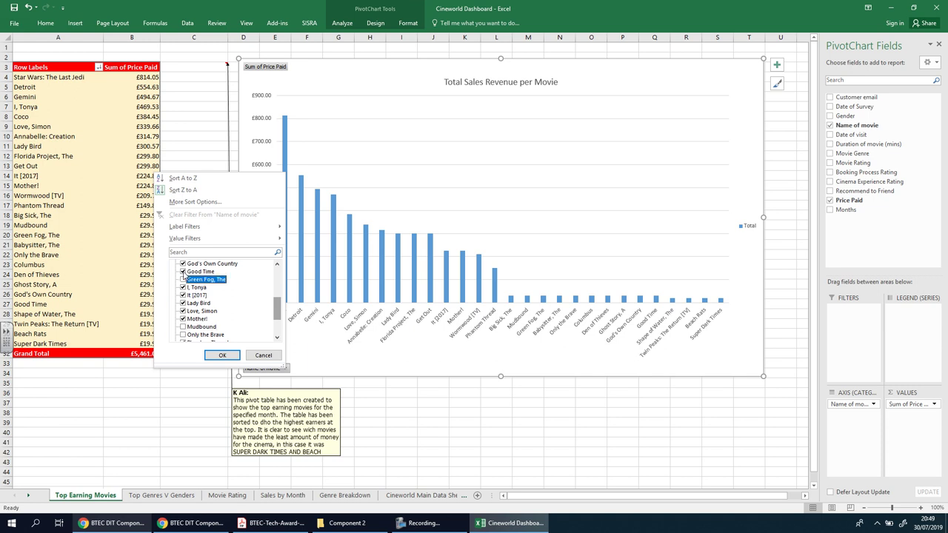
{"action": "left_click", "coordinate": [183, 271]}
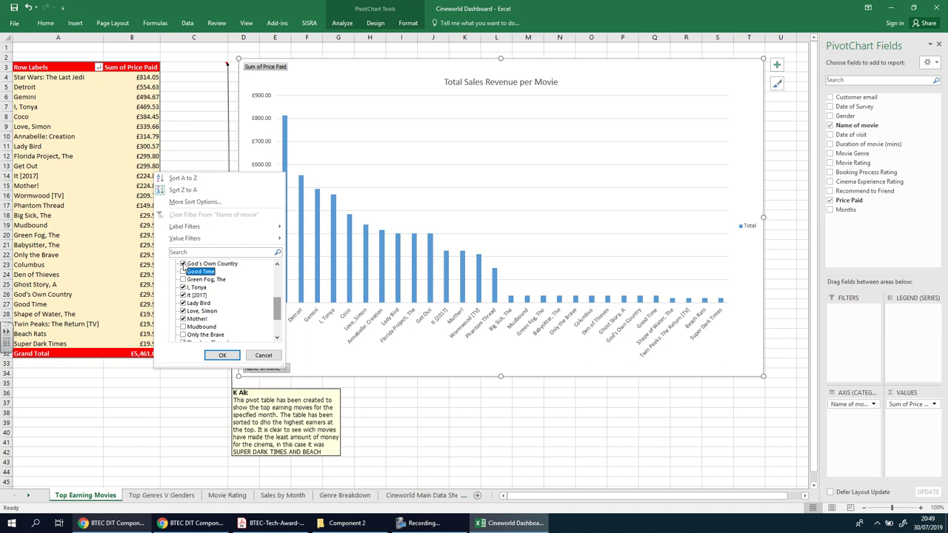
{"action": "left_click", "coordinate": [183, 264]}
{"action": "scroll", "coordinate": [190, 311], "scroll_direction": "up", "scroll_amount": 2}
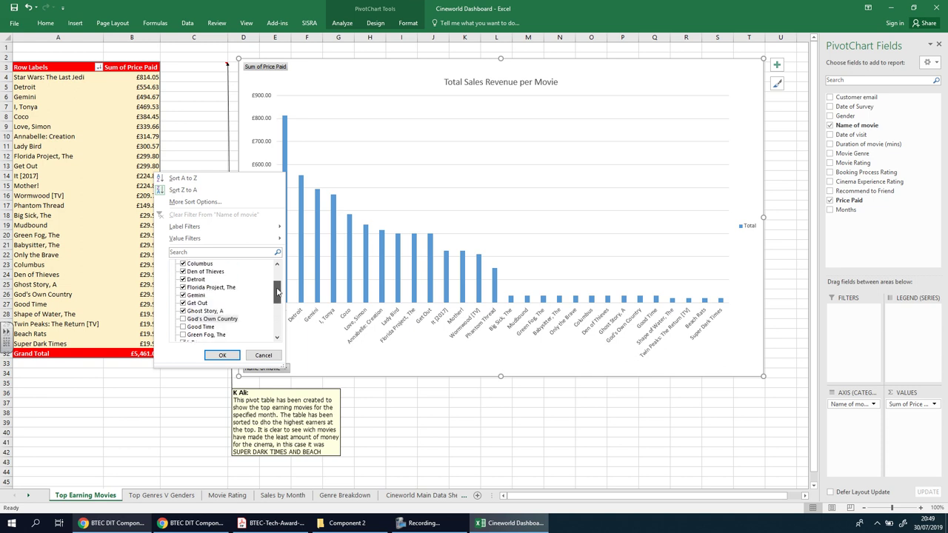
{"action": "left_click", "coordinate": [183, 311]}
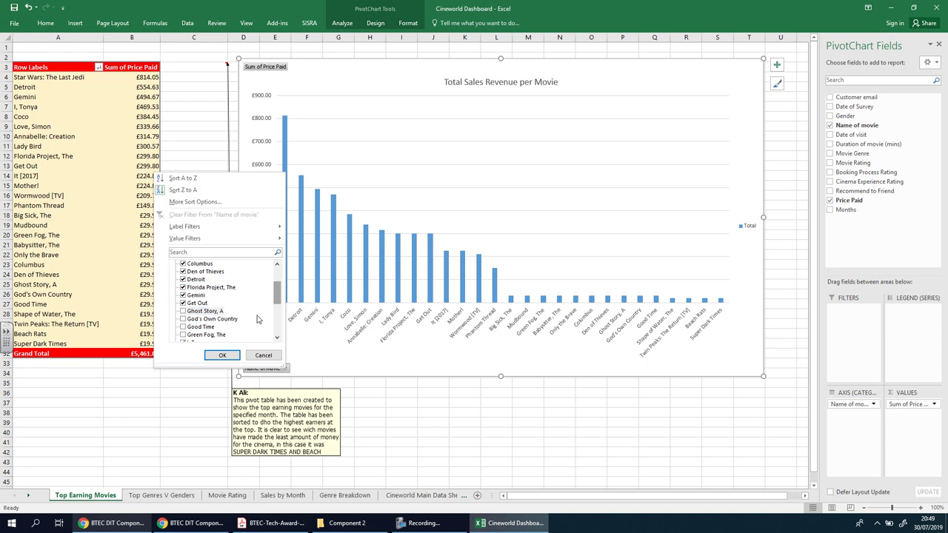
{"action": "left_click", "coordinate": [183, 272]}
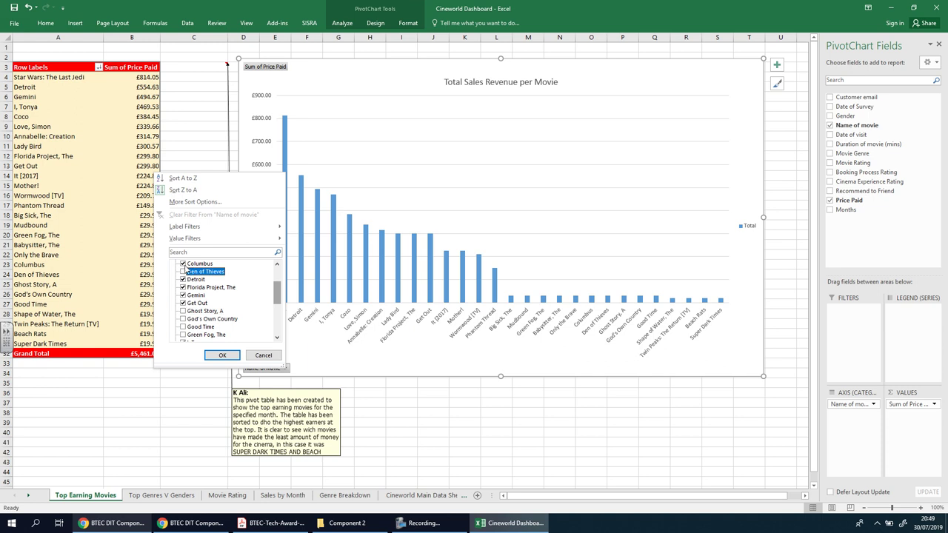
{"action": "left_click", "coordinate": [183, 264]}
Step: Exclude Big Sick, Beach Rats and Babysitter as well, and apply the movie name filter to the revenue chart
{"action": "scroll", "coordinate": [200, 282], "scroll_direction": "up", "scroll_amount": 2}
{"action": "scroll", "coordinate": [277, 285], "scroll_direction": "up", "scroll_amount": 1}
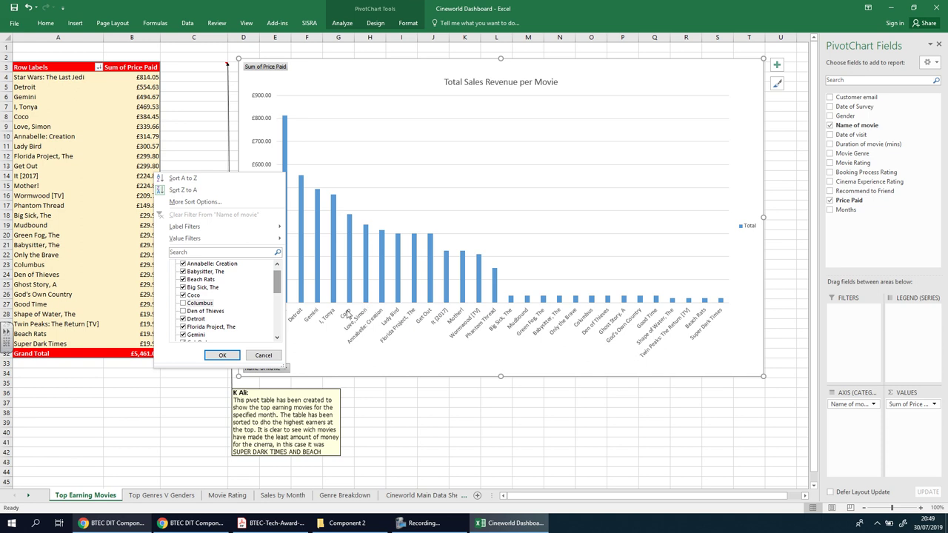
{"action": "left_click", "coordinate": [182, 288]}
{"action": "left_click", "coordinate": [184, 280]}
{"action": "left_click", "coordinate": [184, 272]}
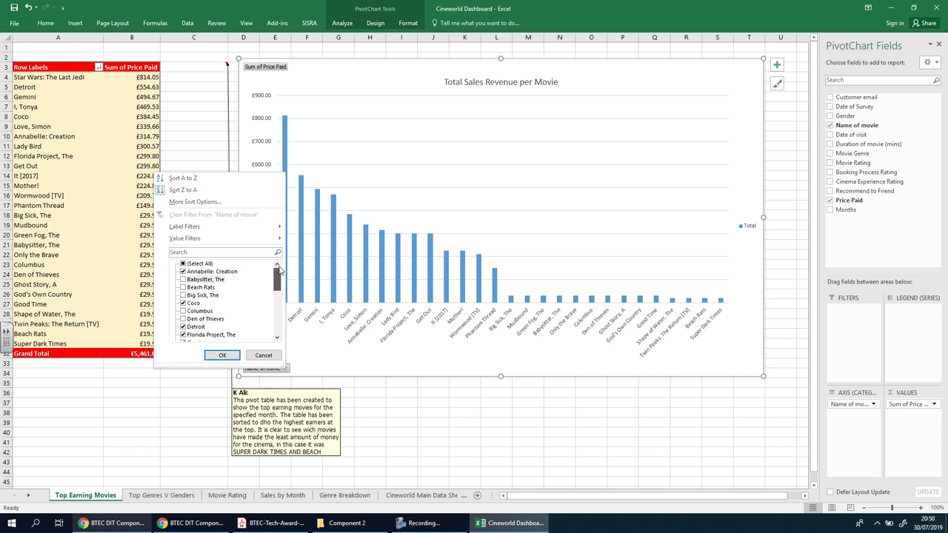
{"action": "left_click", "coordinate": [222, 355]}
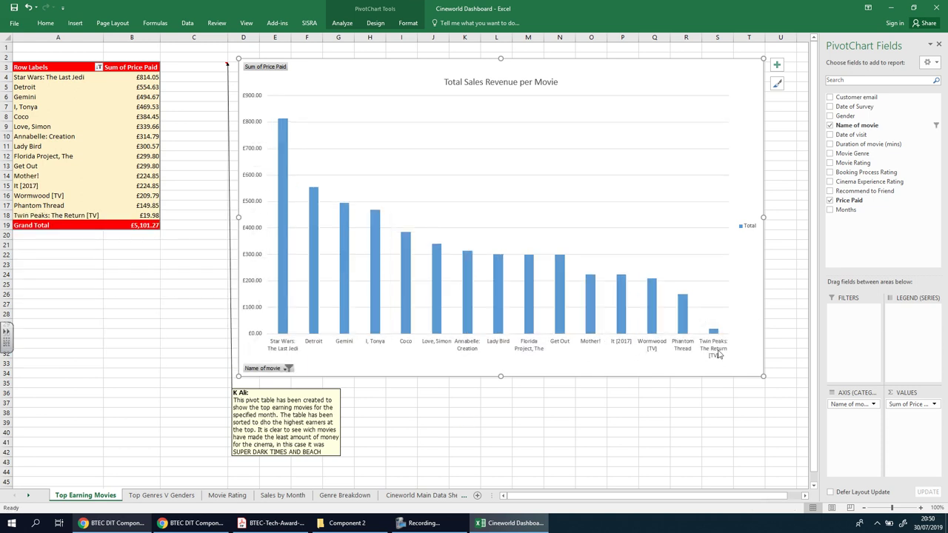
Step: Filter Twin Peaks: The Return [TV] out of the Total Sales Revenue per Movie chart
{"action": "left_click", "coordinate": [289, 369]}
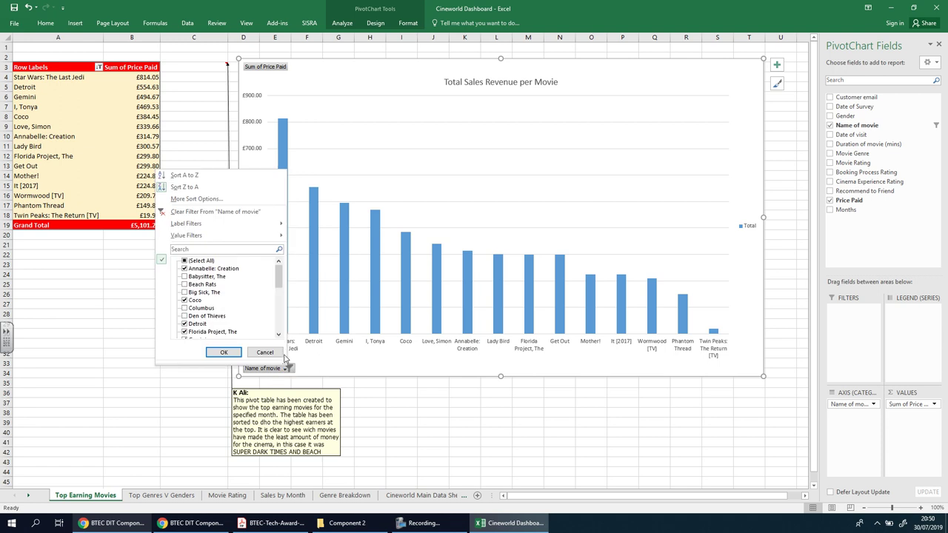
{"action": "left_click_drag", "start_coordinate": [279, 278], "coordinate": [278, 328]}
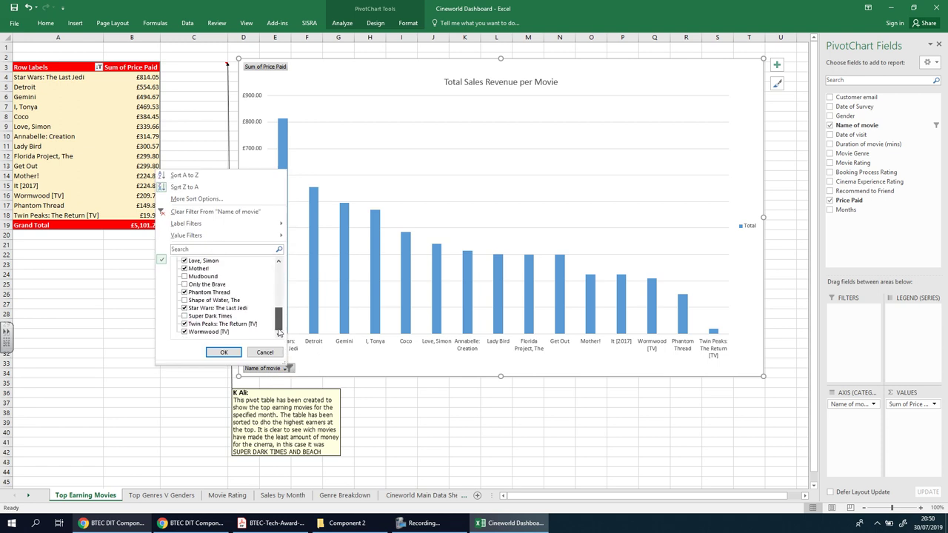
{"action": "left_click", "coordinate": [185, 324]}
{"action": "left_click", "coordinate": [235, 354]}
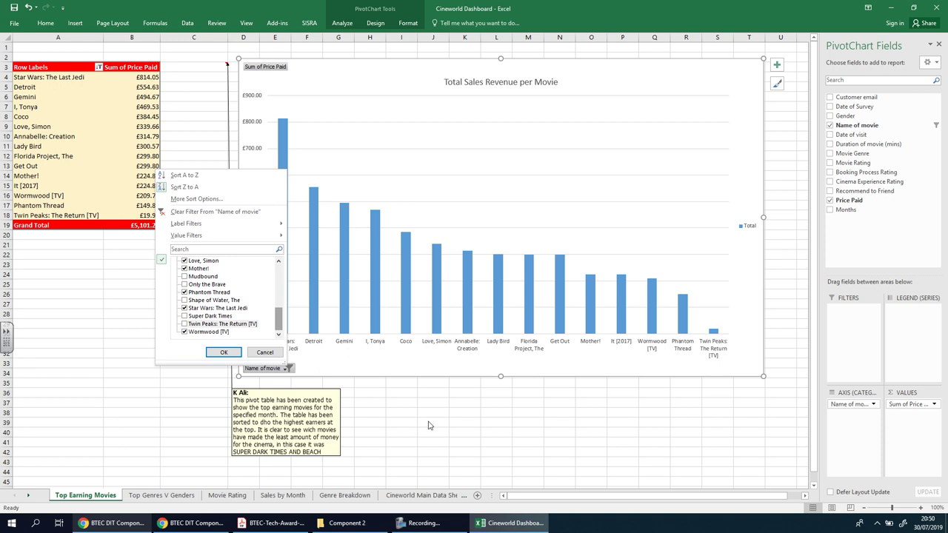
{"action": "left_click", "coordinate": [224, 352]}
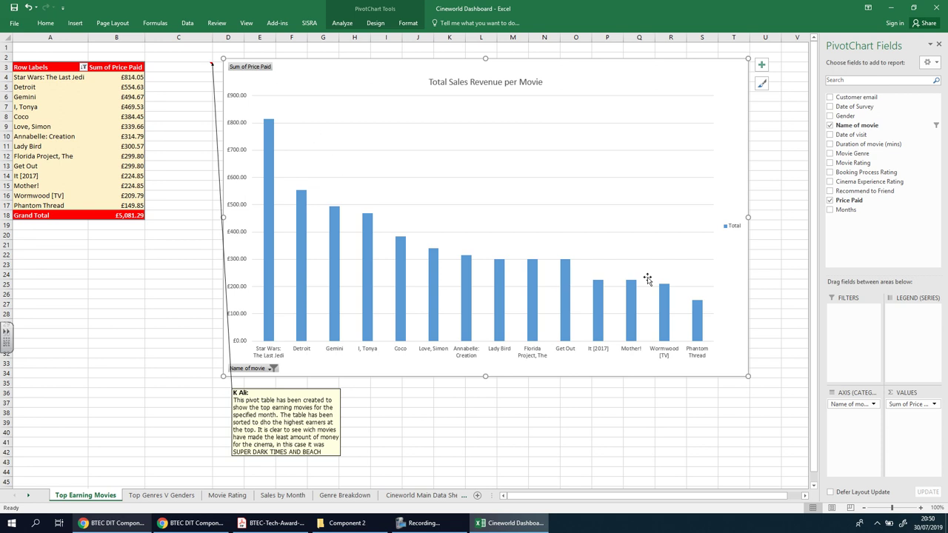
Step: Return to the Summary Sheet and rename it as Dashboard
{"action": "left_click", "coordinate": [442, 502]}
{"action": "left_click", "coordinate": [444, 502]}
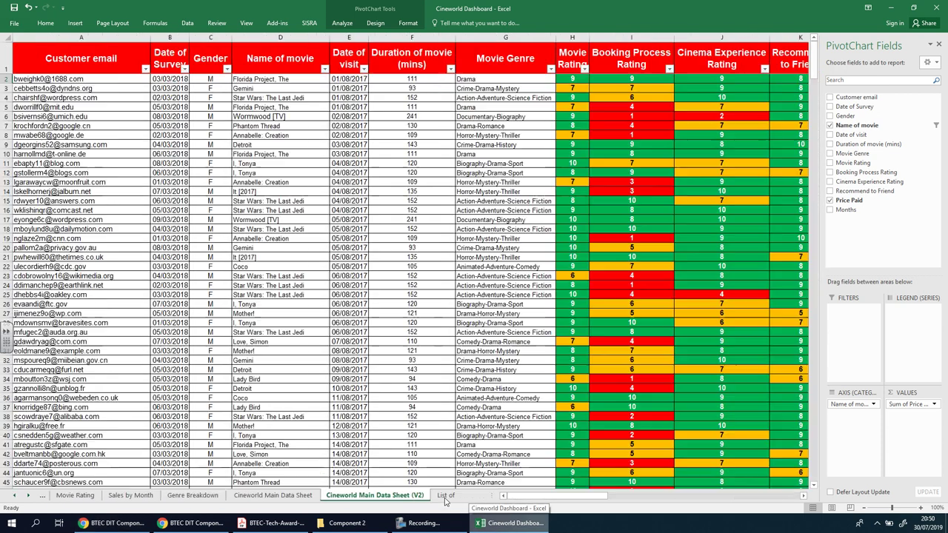
{"action": "left_click", "coordinate": [444, 503]}
{"action": "key", "text": "ctrl+Page_Down"}
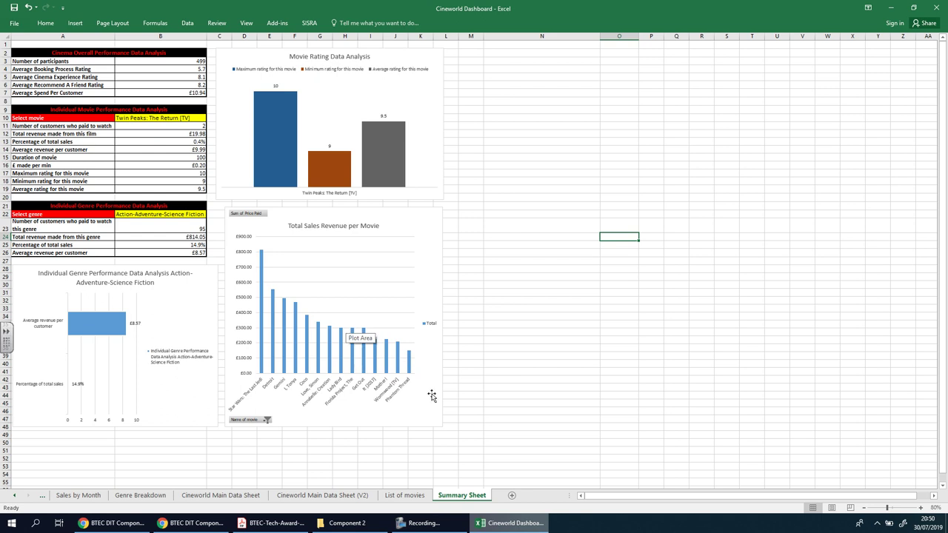
{"action": "double_click", "coordinate": [456, 496]}
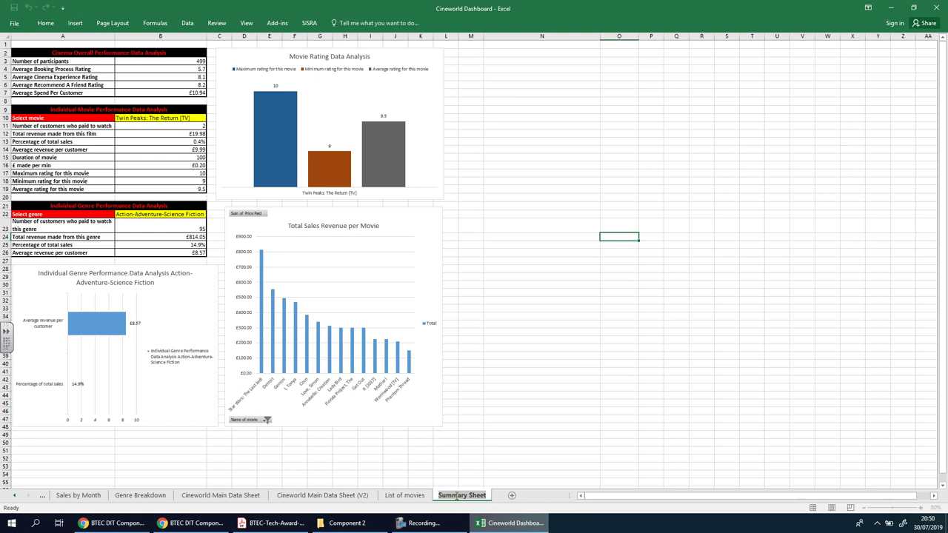
{"action": "type", "text": "Dashbo"}
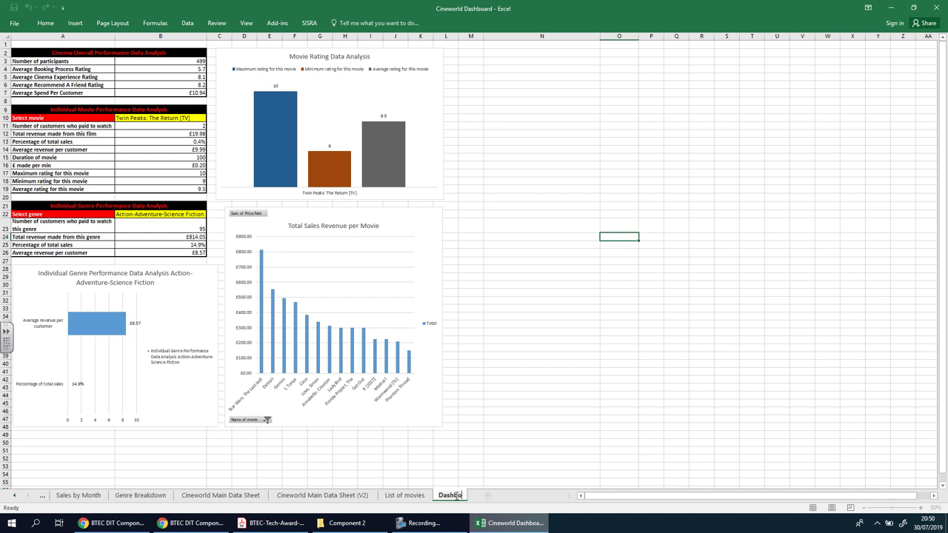
{"action": "type", "text": "ard"}
{"action": "left_click", "coordinate": [489, 465]}
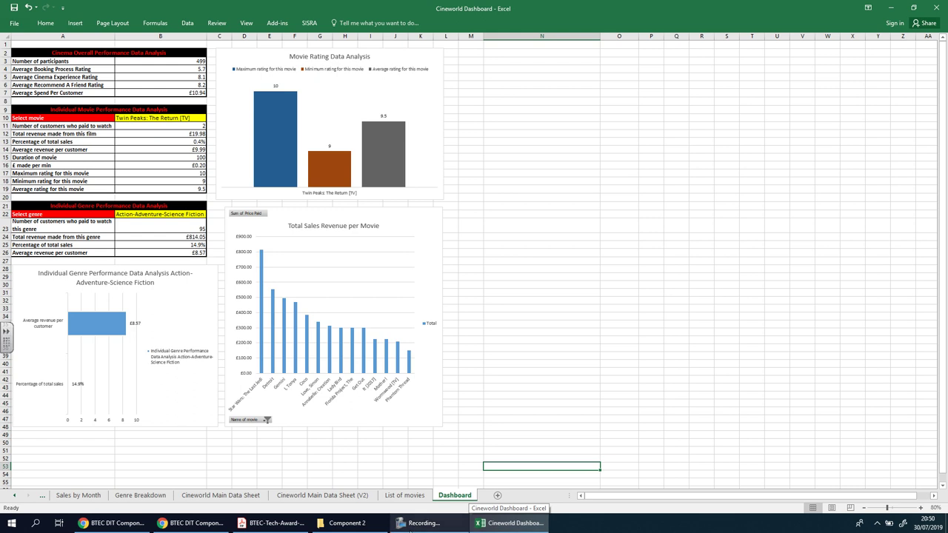
{"action": "left_click", "coordinate": [420, 523]}
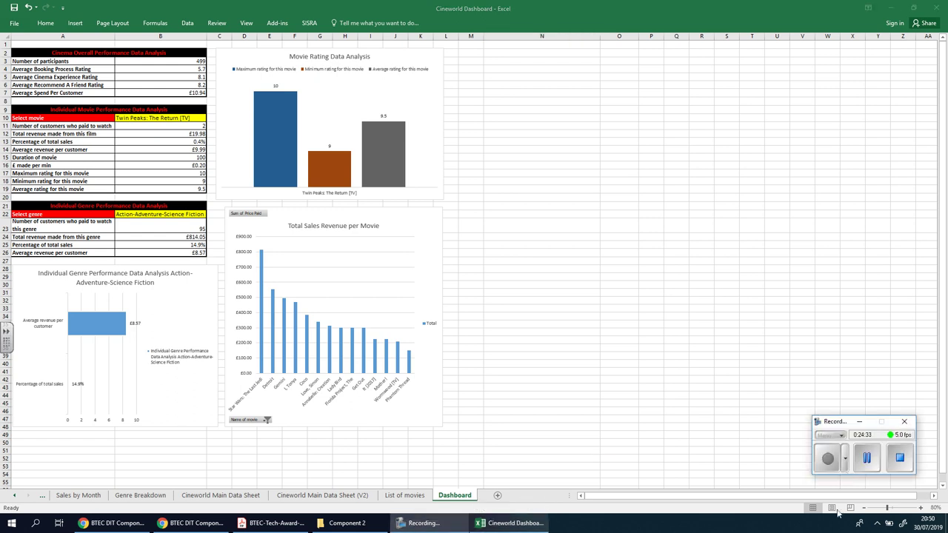
{"action": "left_click", "coordinate": [871, 464]}
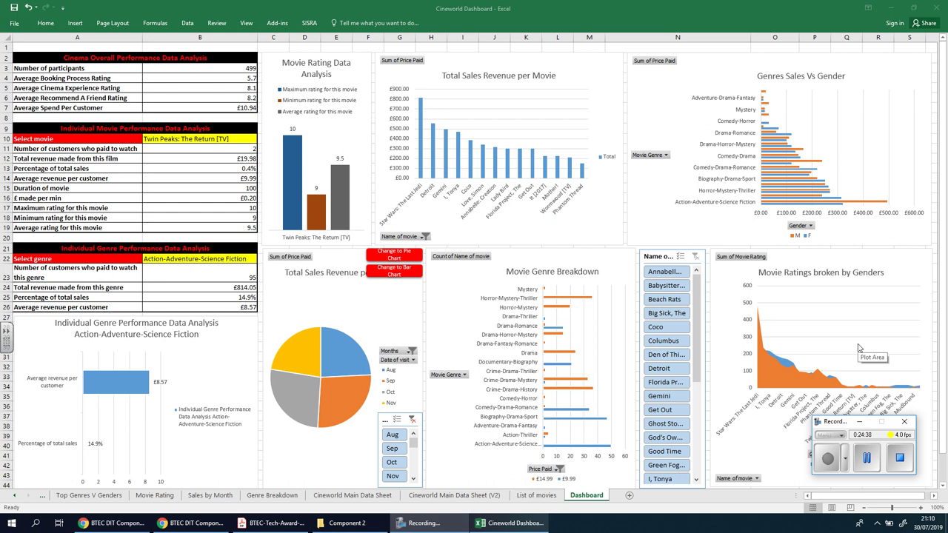
{"action": "left_click", "coordinate": [860, 423]}
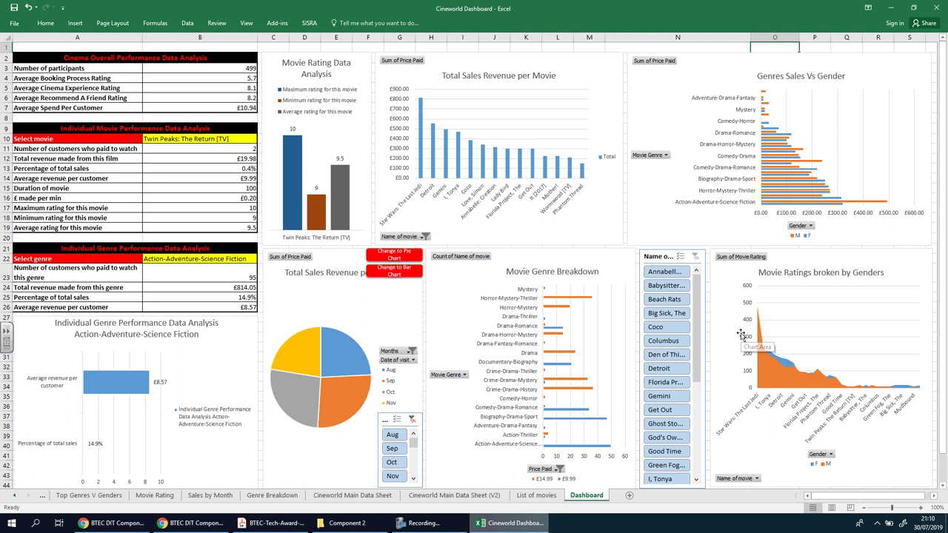